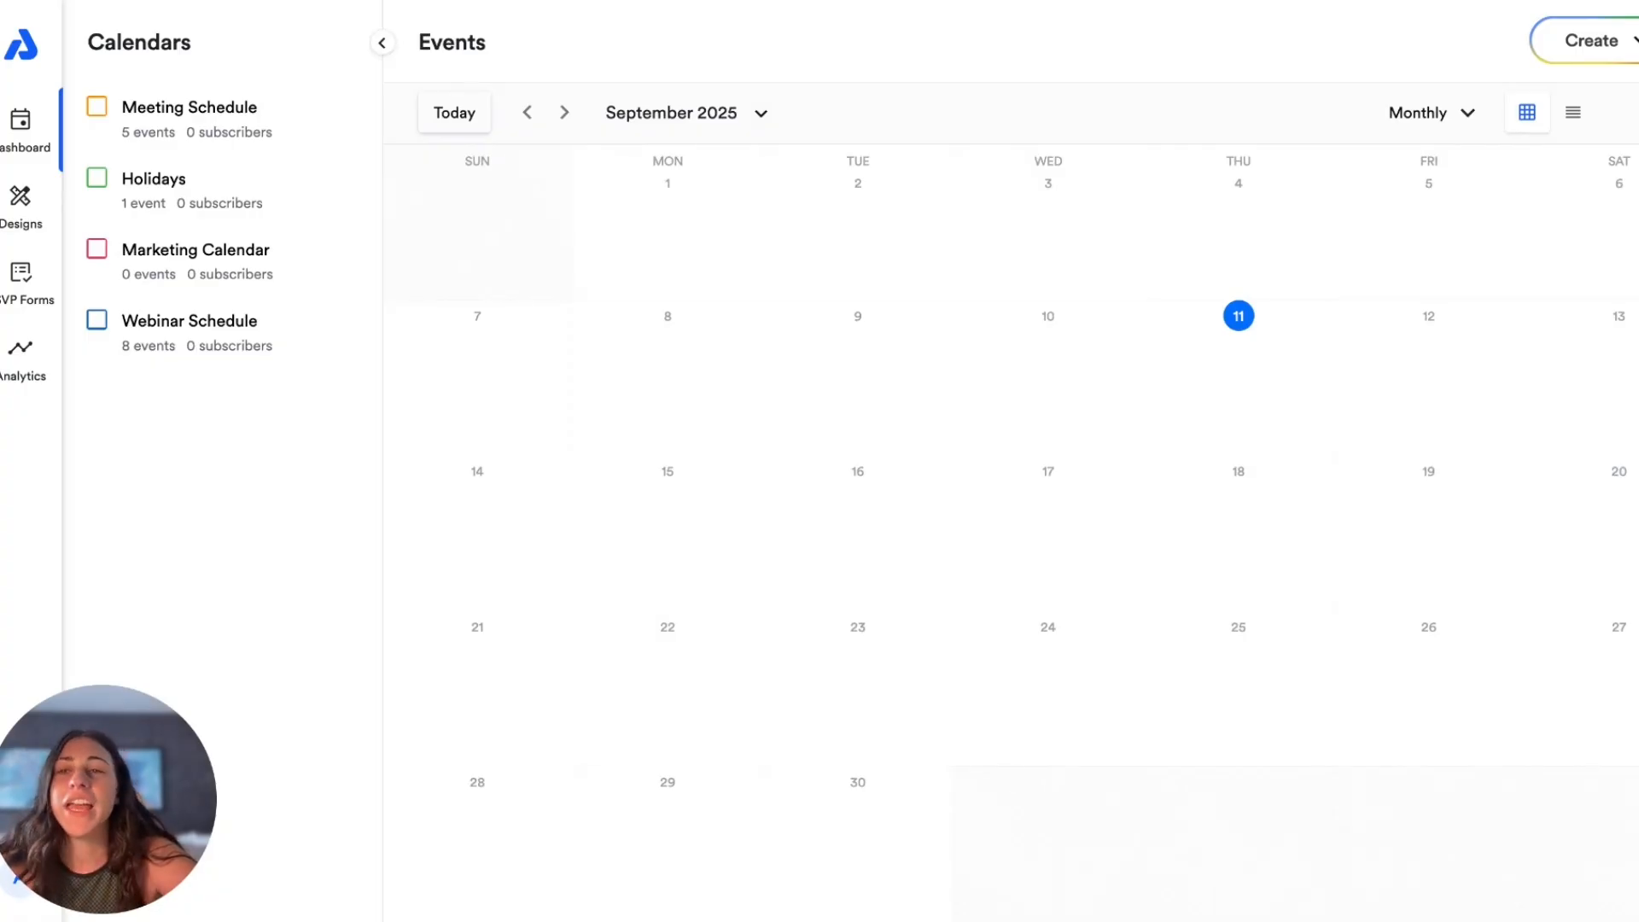
Step: Start a new calendar and name it Demo Calendar
left_click(1609, 50)
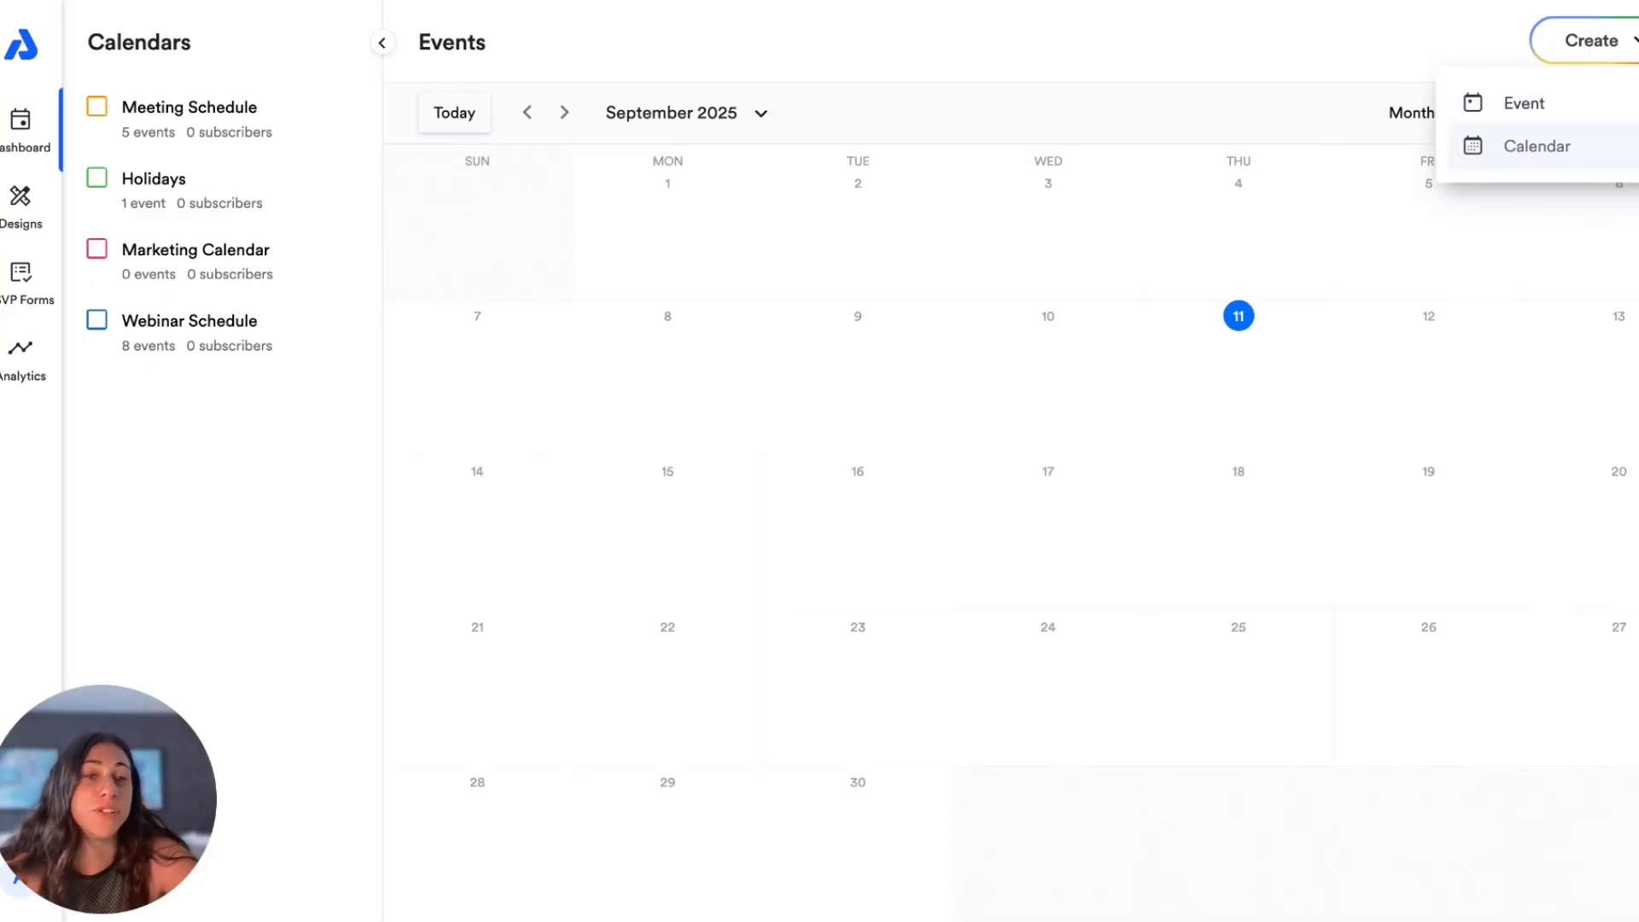
left_click(1536, 146)
left_click(272, 125)
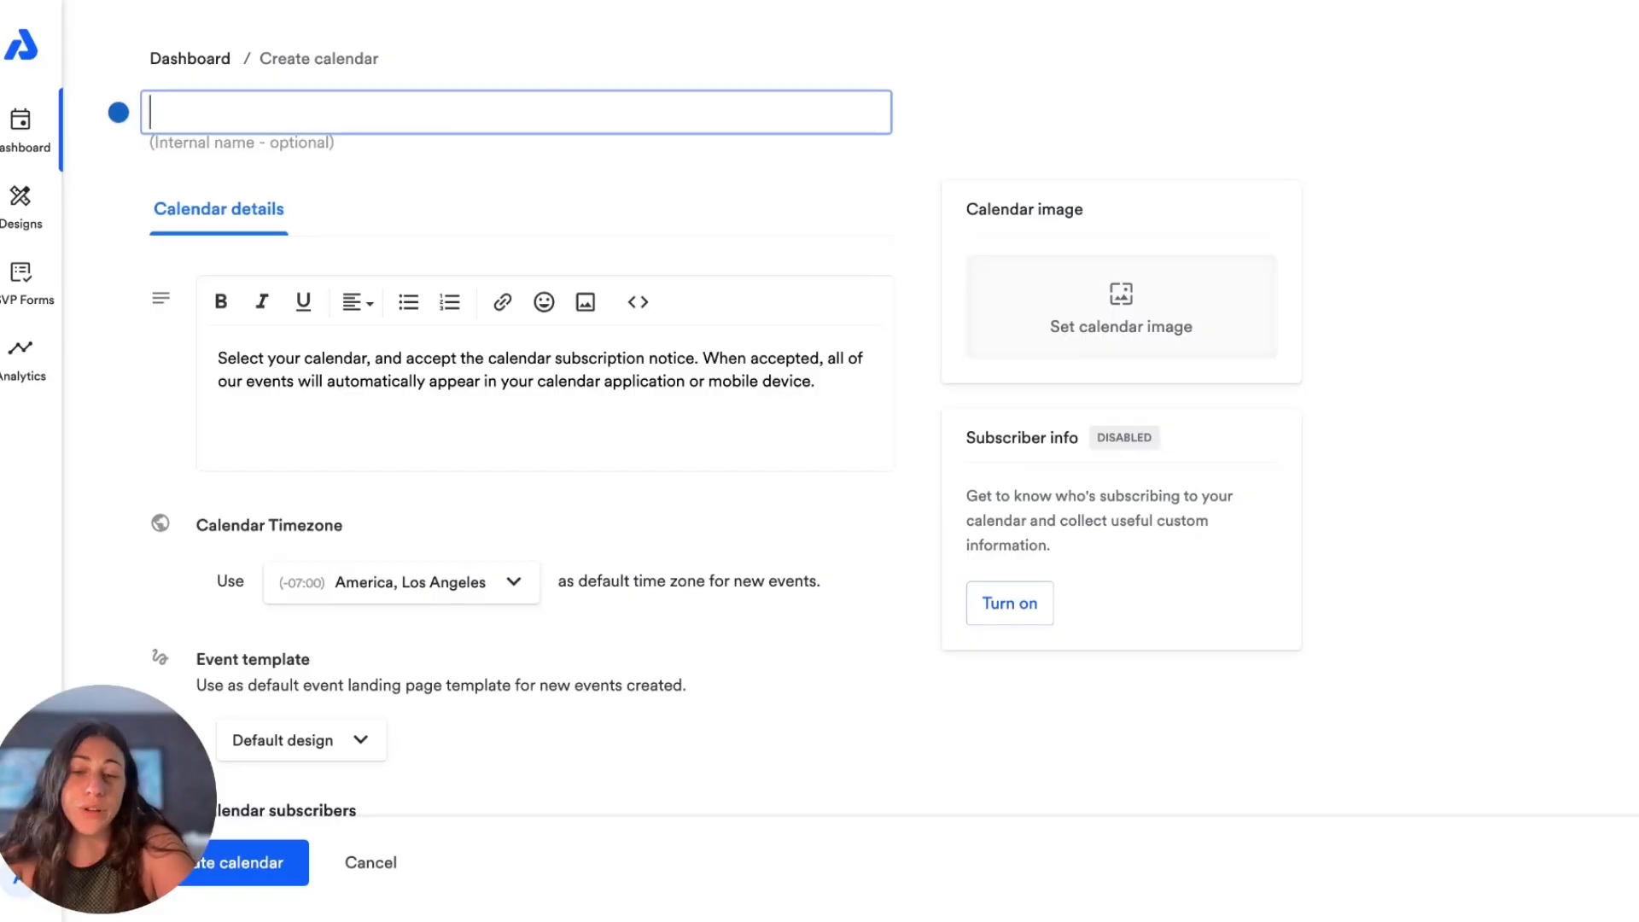
type("M")
key("BackSpace")
type("D")
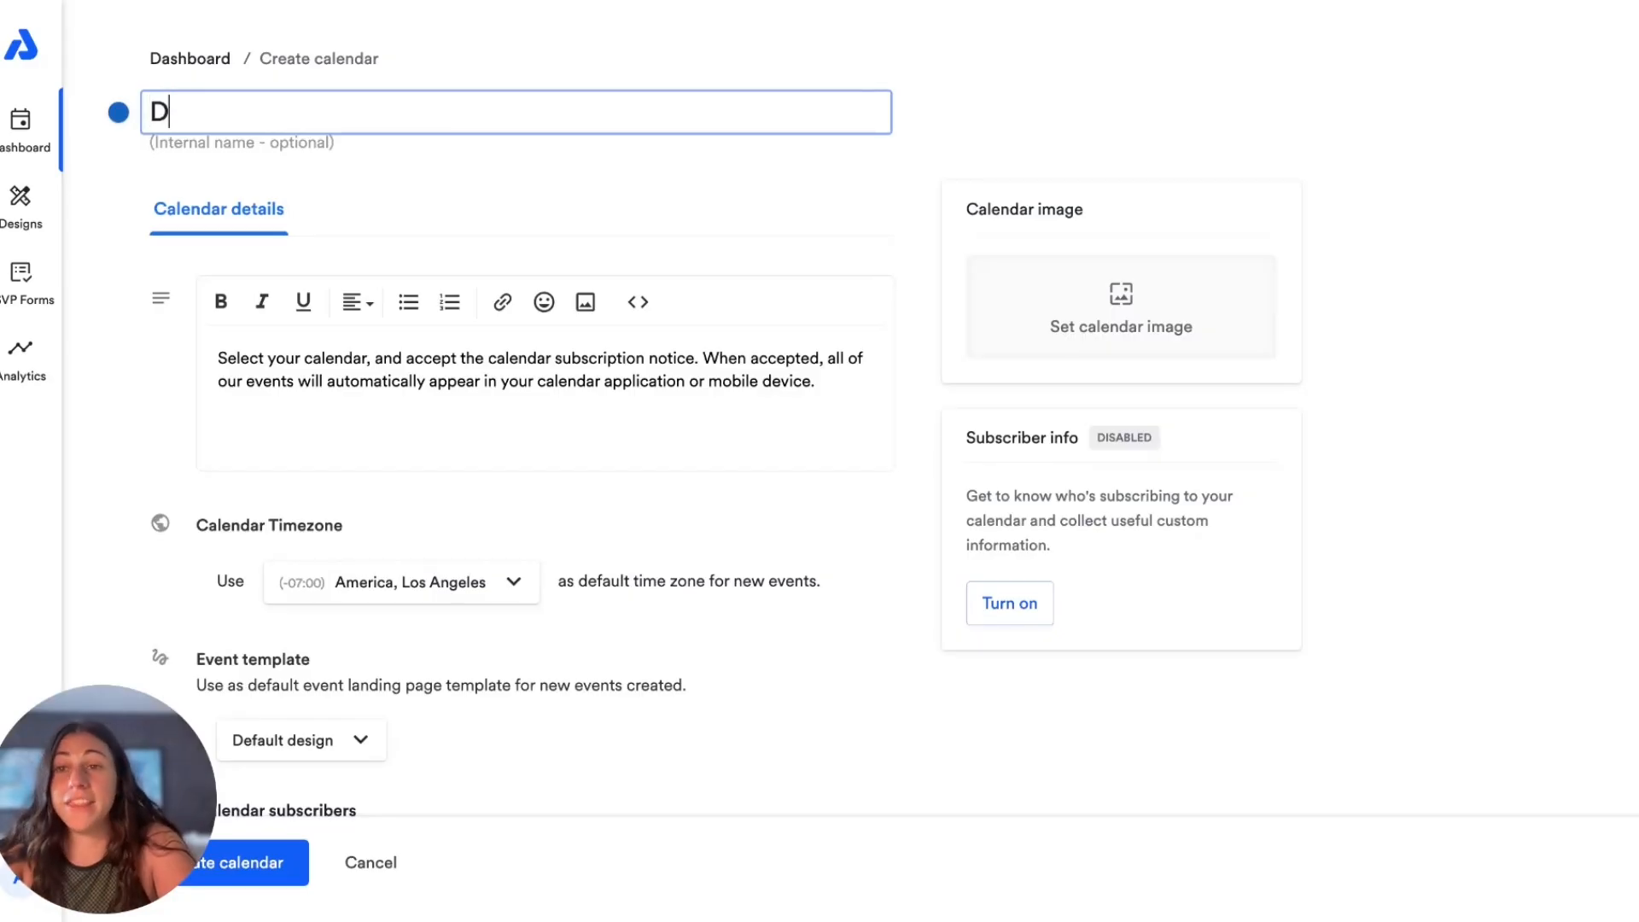
type("emo Ca")
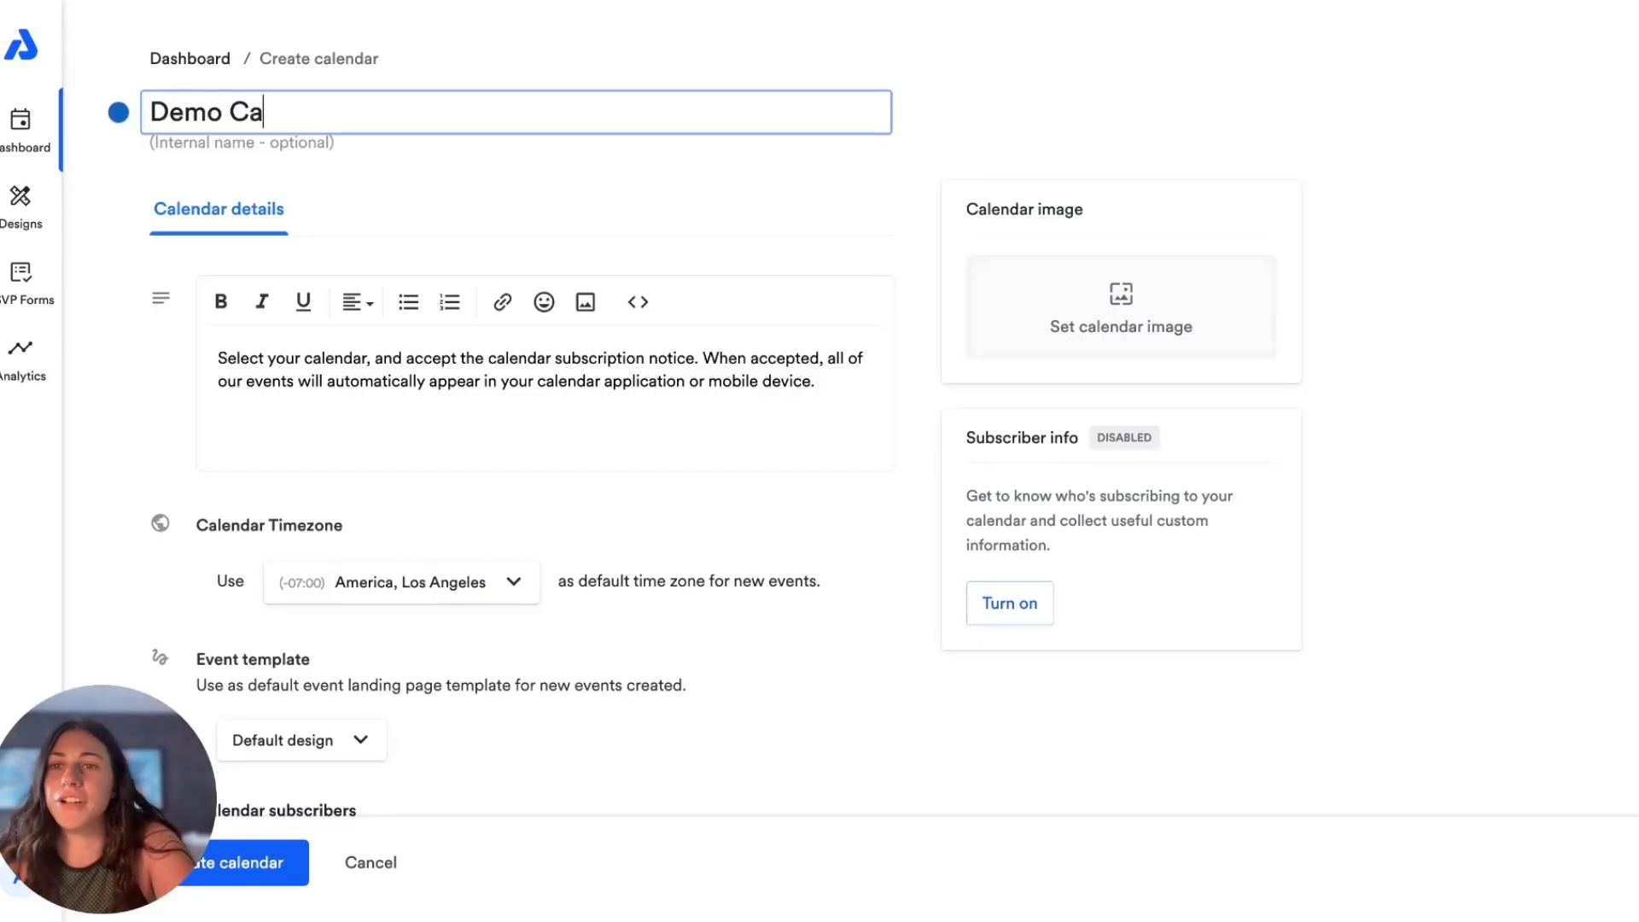
type("lendar")
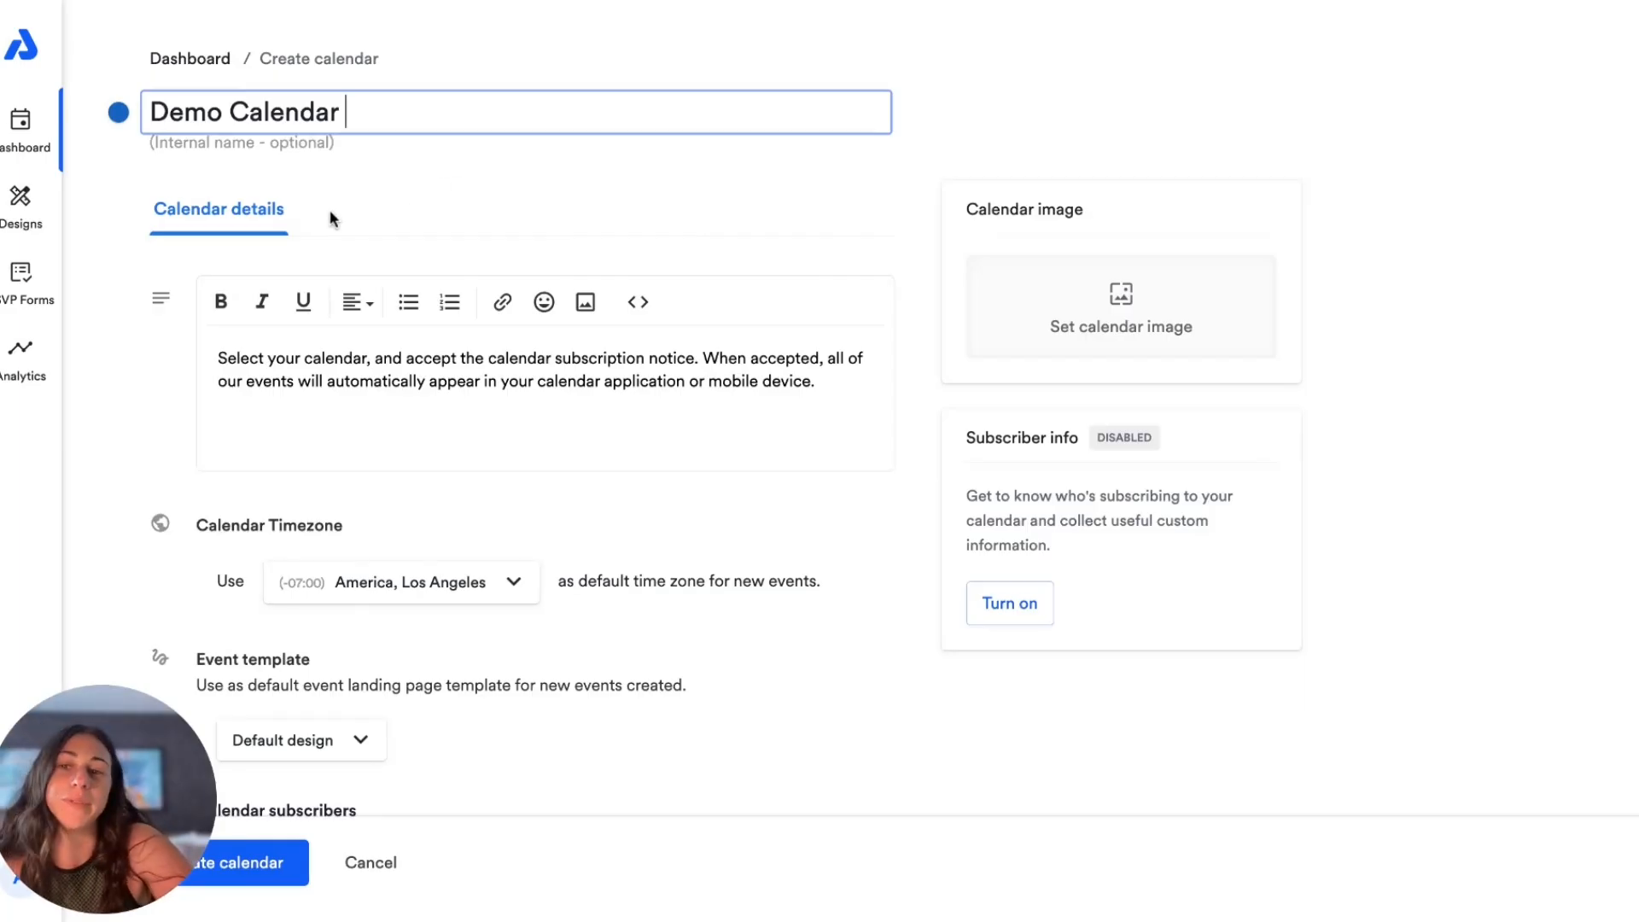
Step: Review the description, timezone, event template and subscriber settings, and create the calendar with the default options
left_click(303, 358)
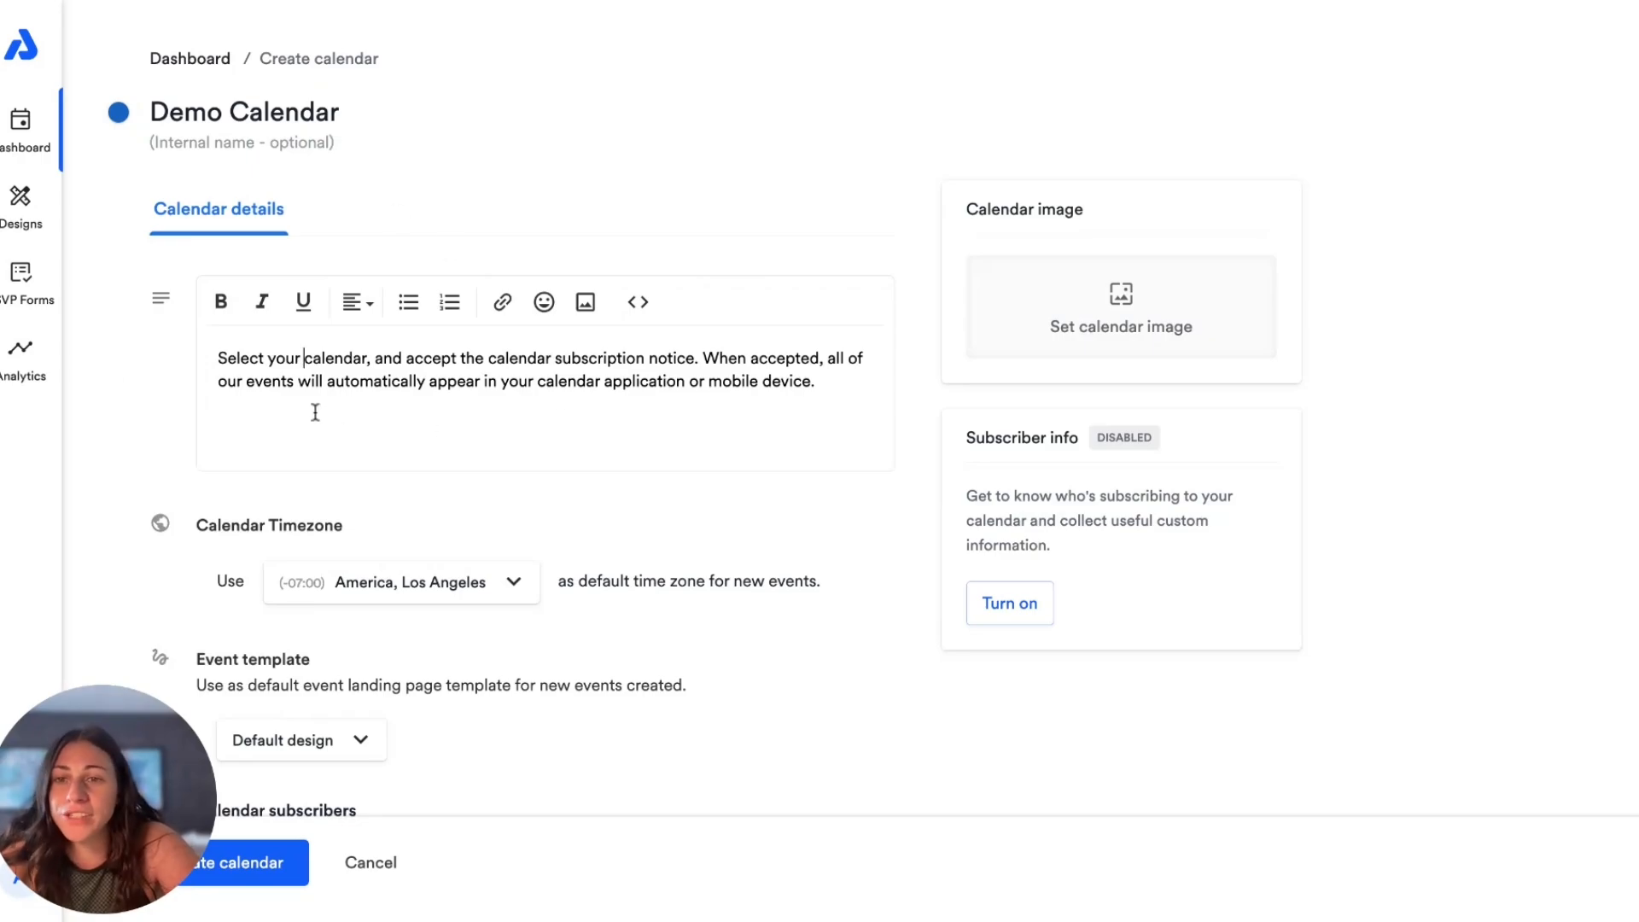
scroll(321, 443, "down", 3)
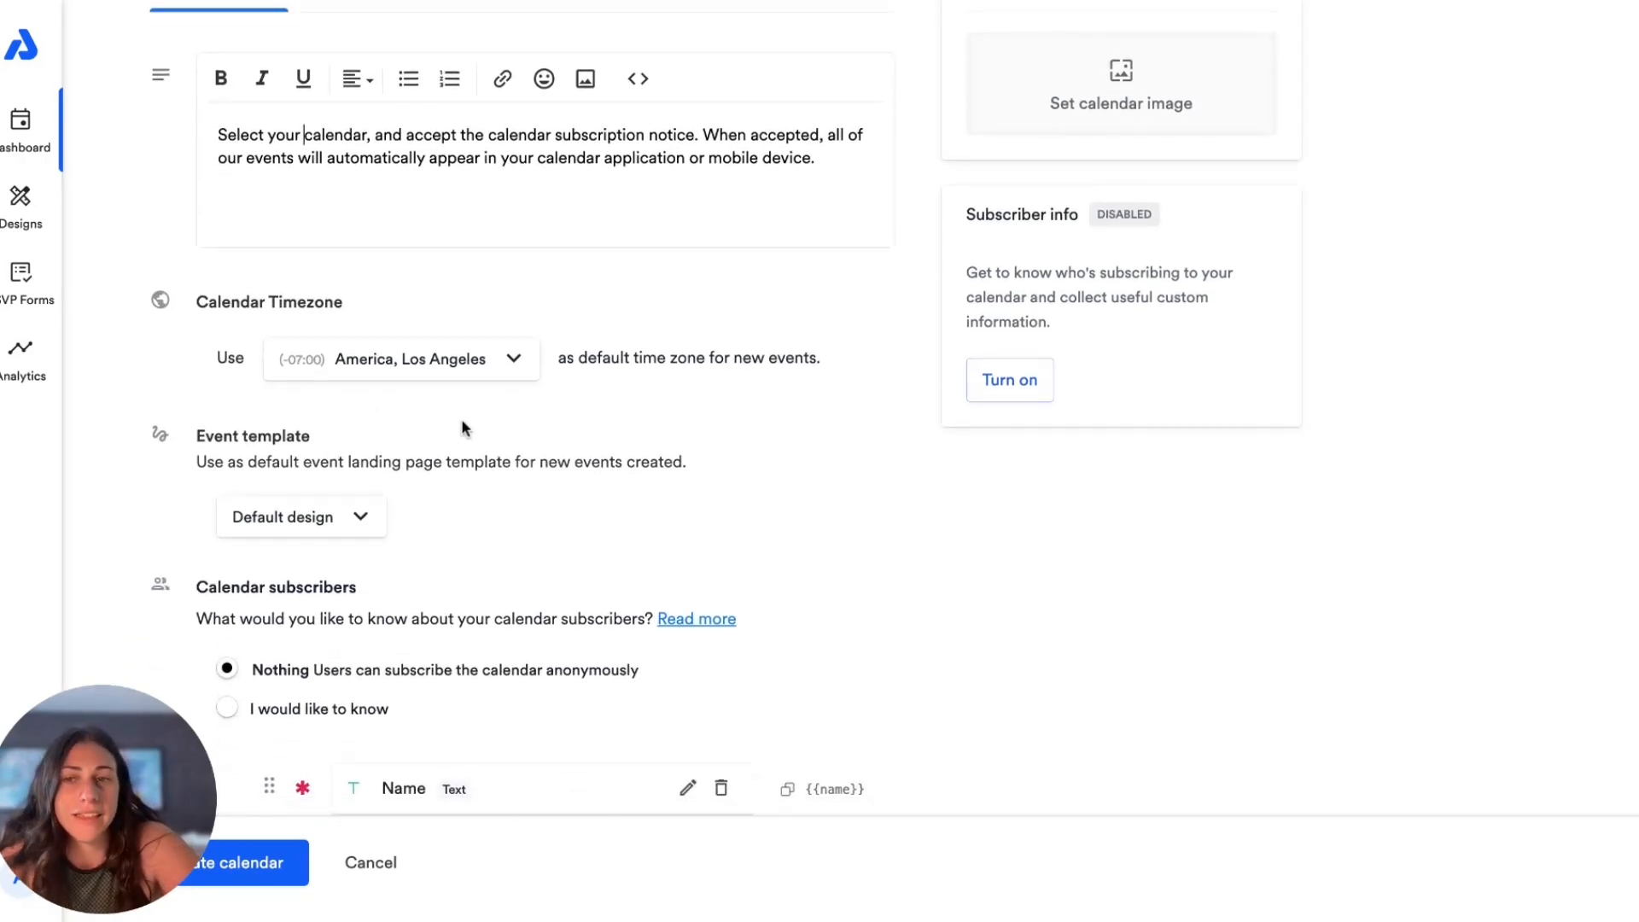
scroll(461, 427, "down", 2)
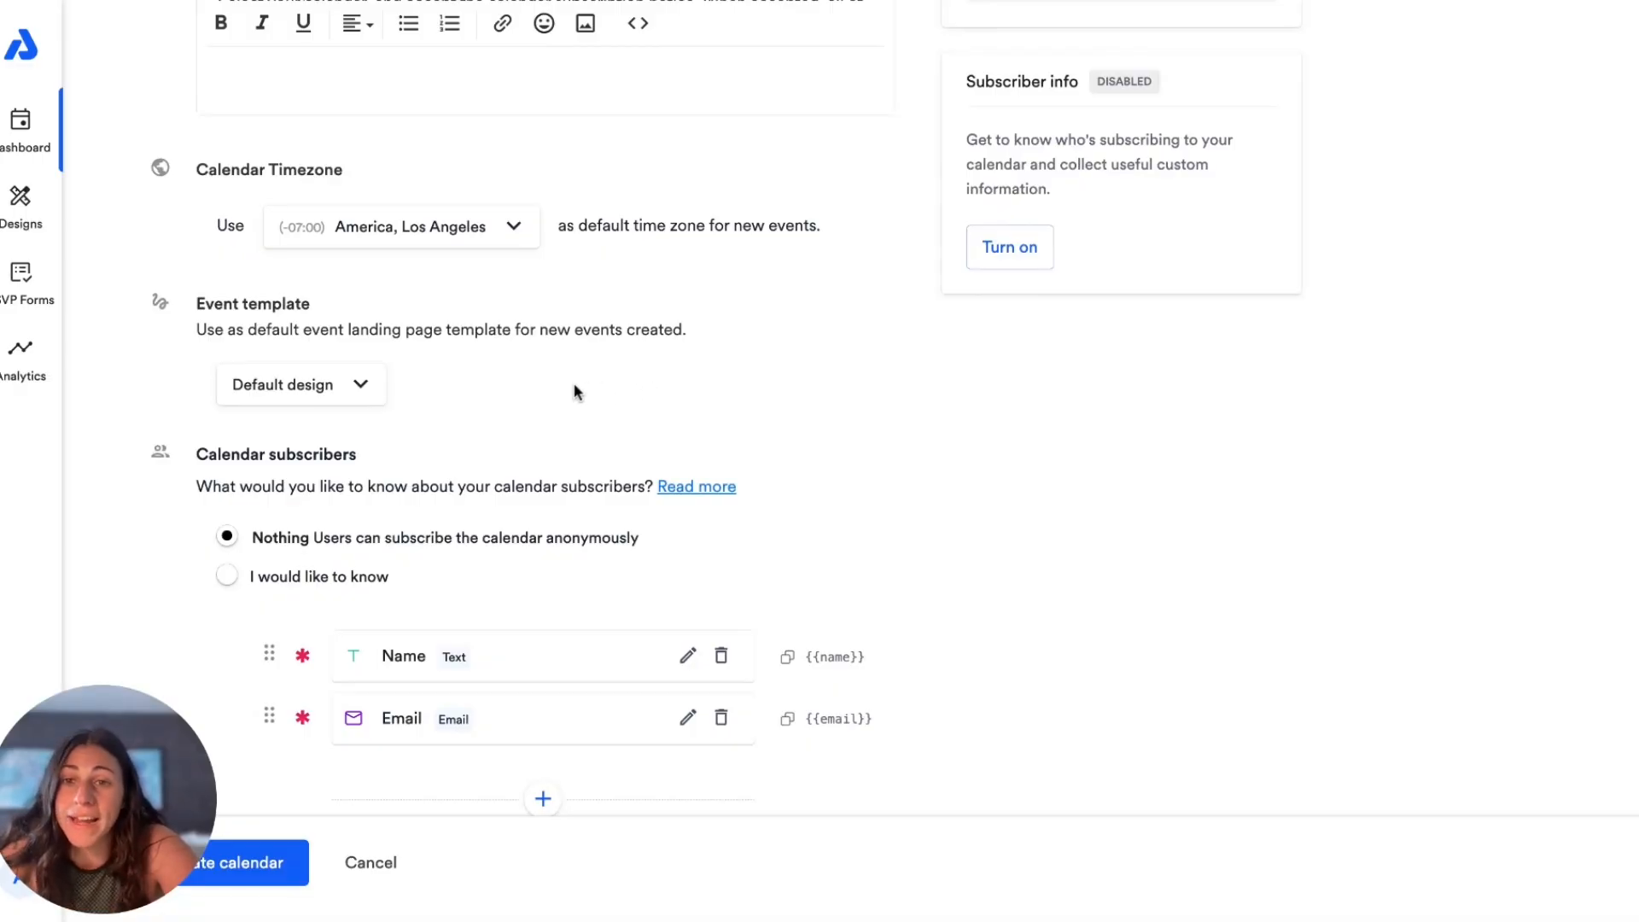
scroll(256, 546, "down", 1)
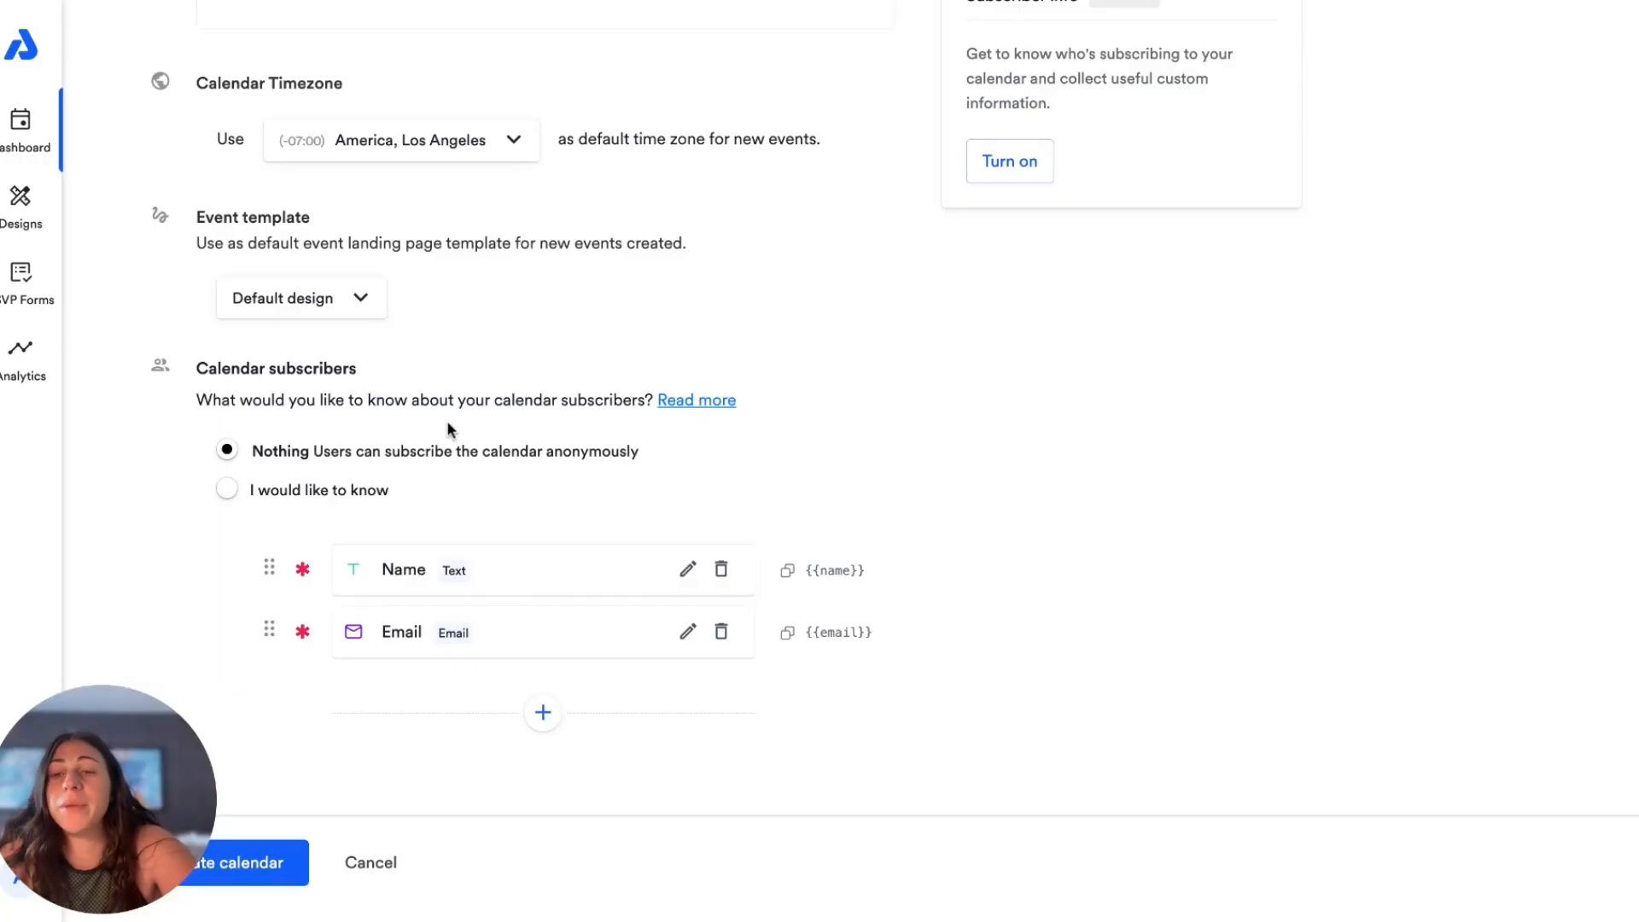
scroll(367, 485, "up", 5)
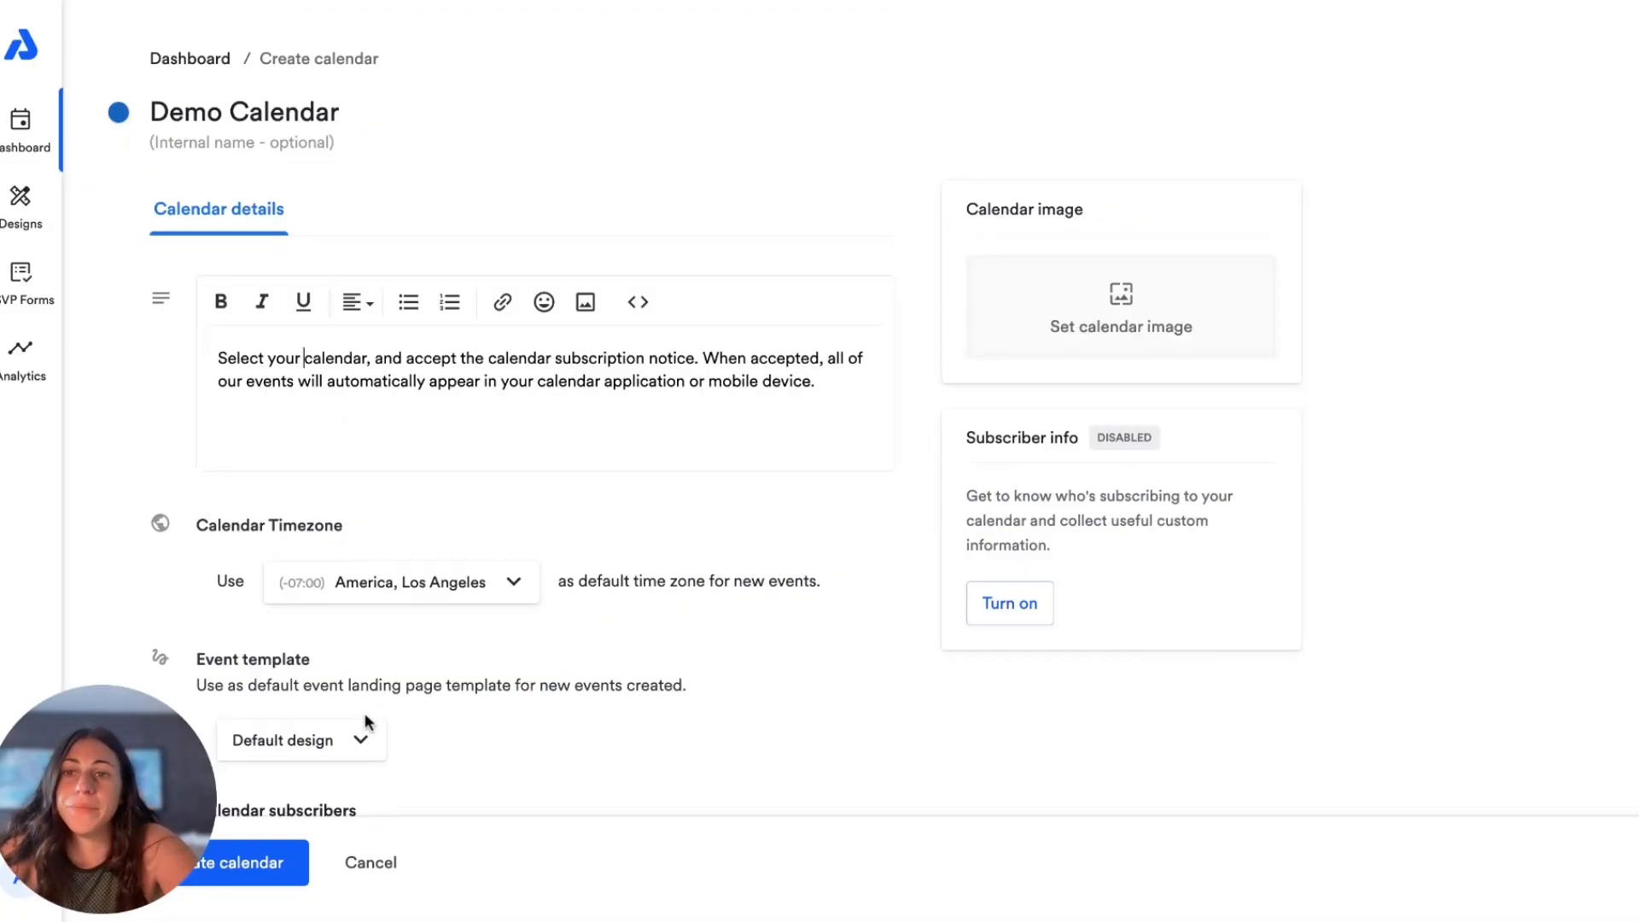
scroll(365, 714, "down", 1)
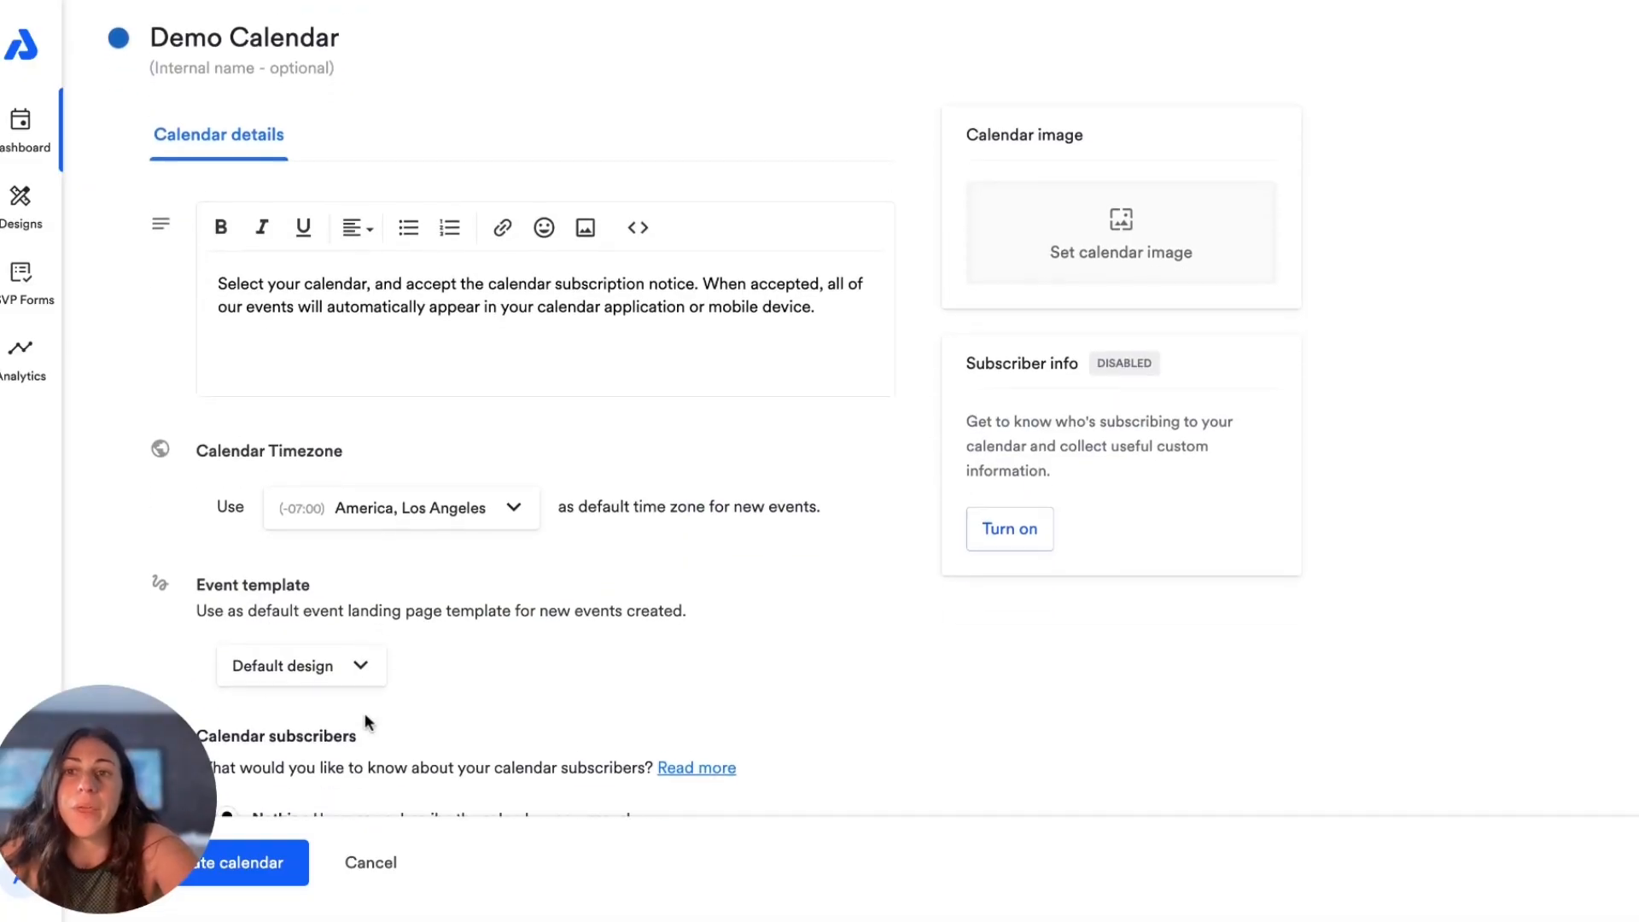
left_click(240, 884)
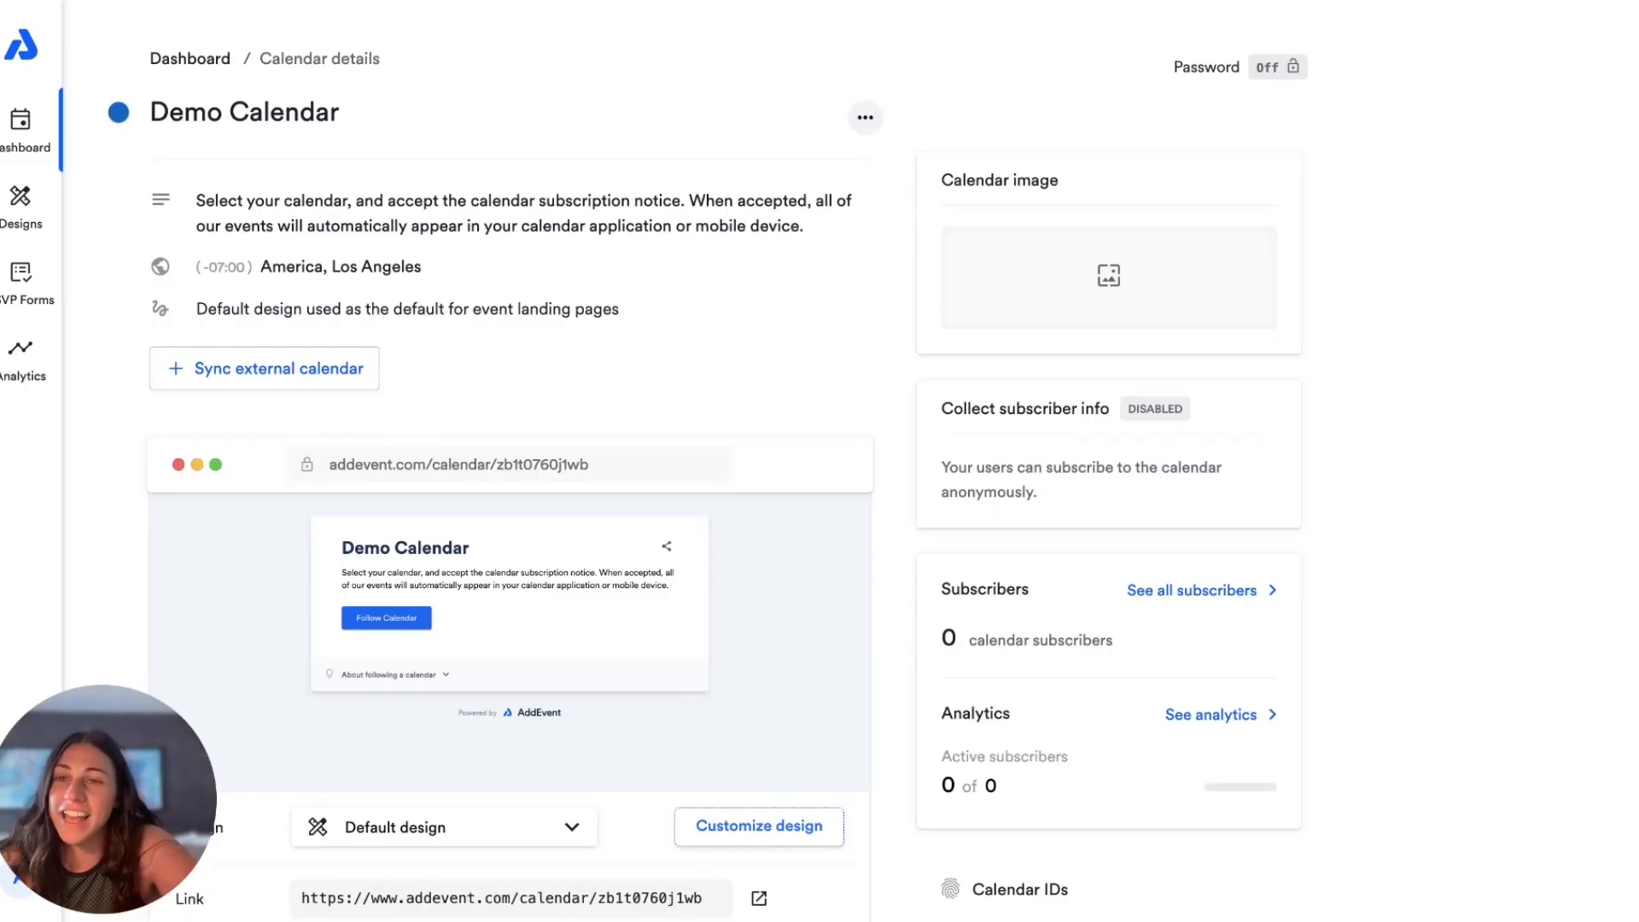
Step: Look over the new calendar's landing page preview and the designs available for it
scroll(709, 468, "down", 5)
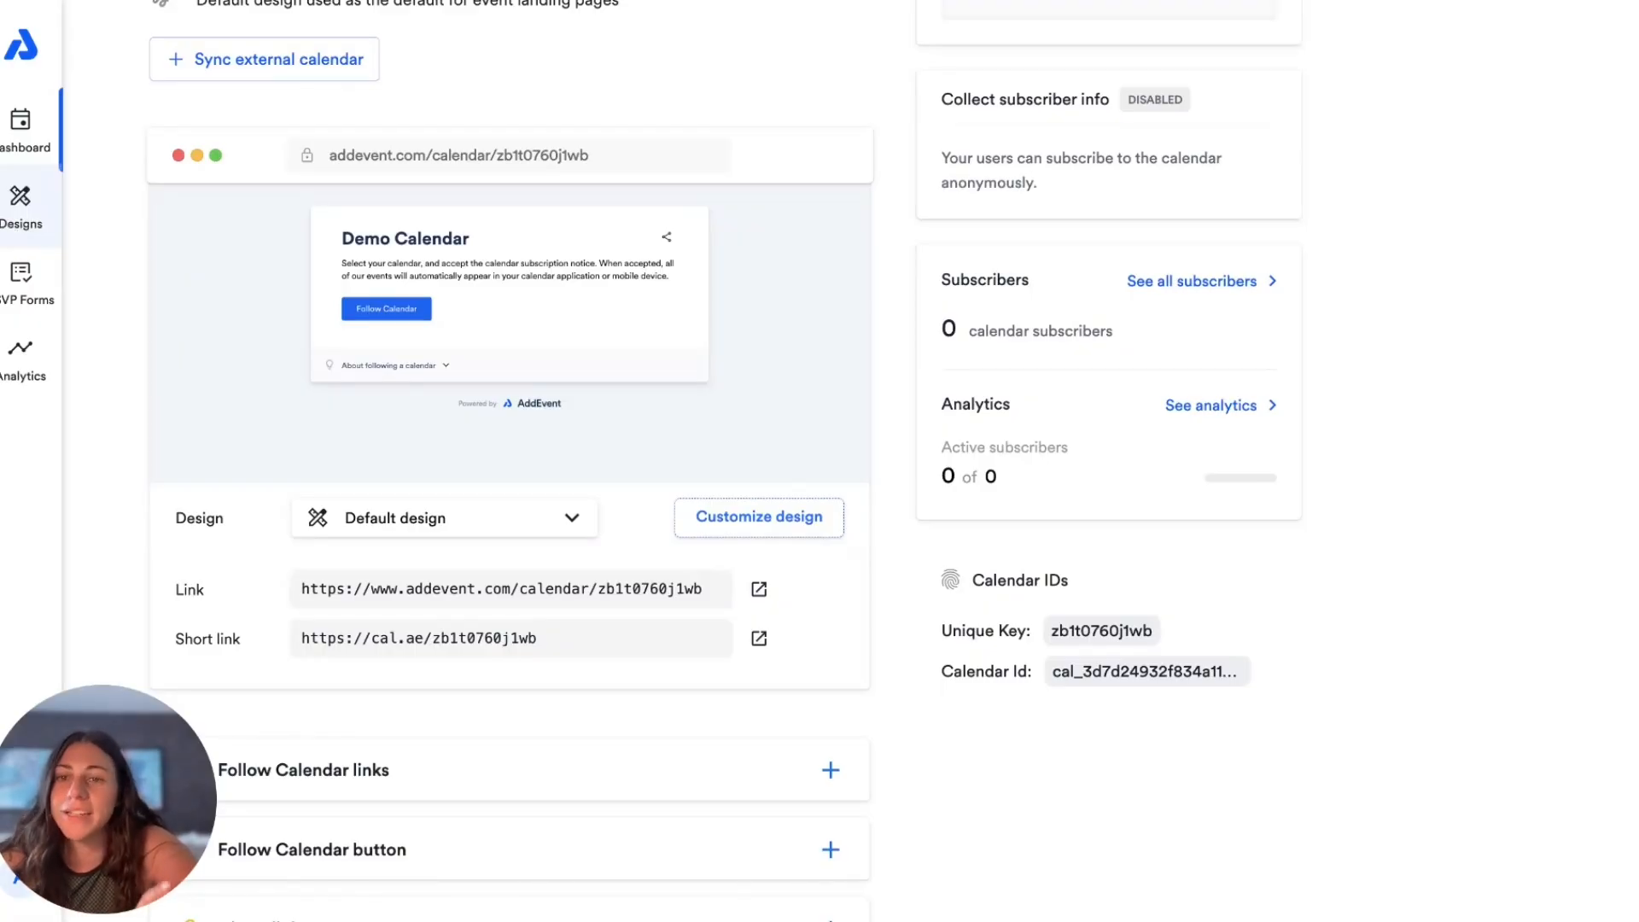
left_click(376, 537)
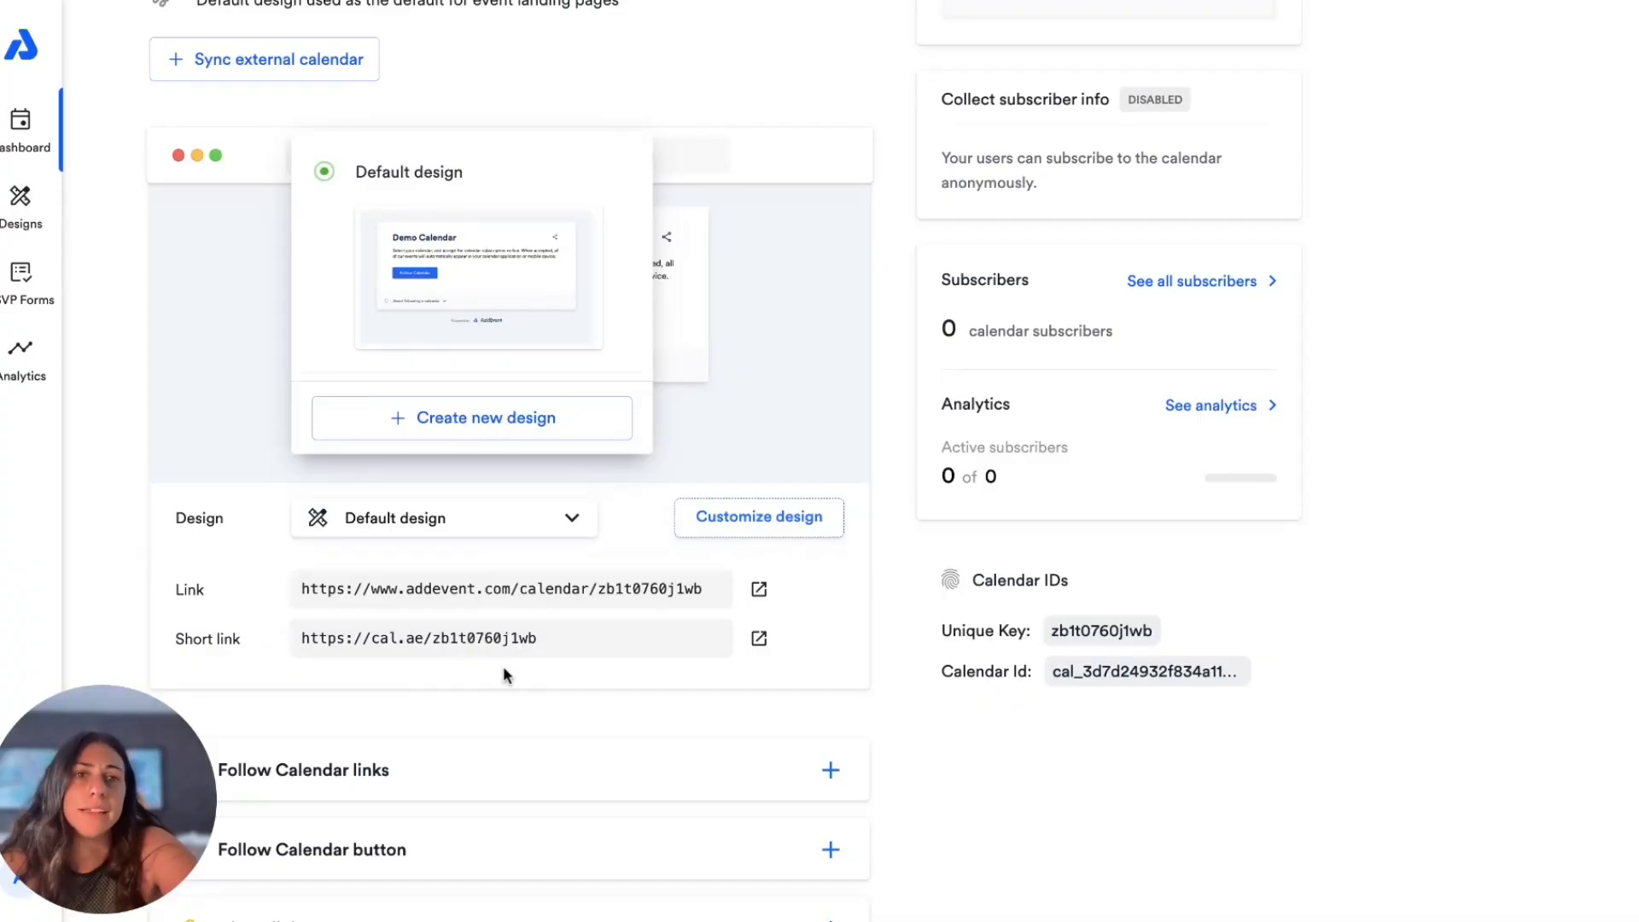
left_click(825, 673)
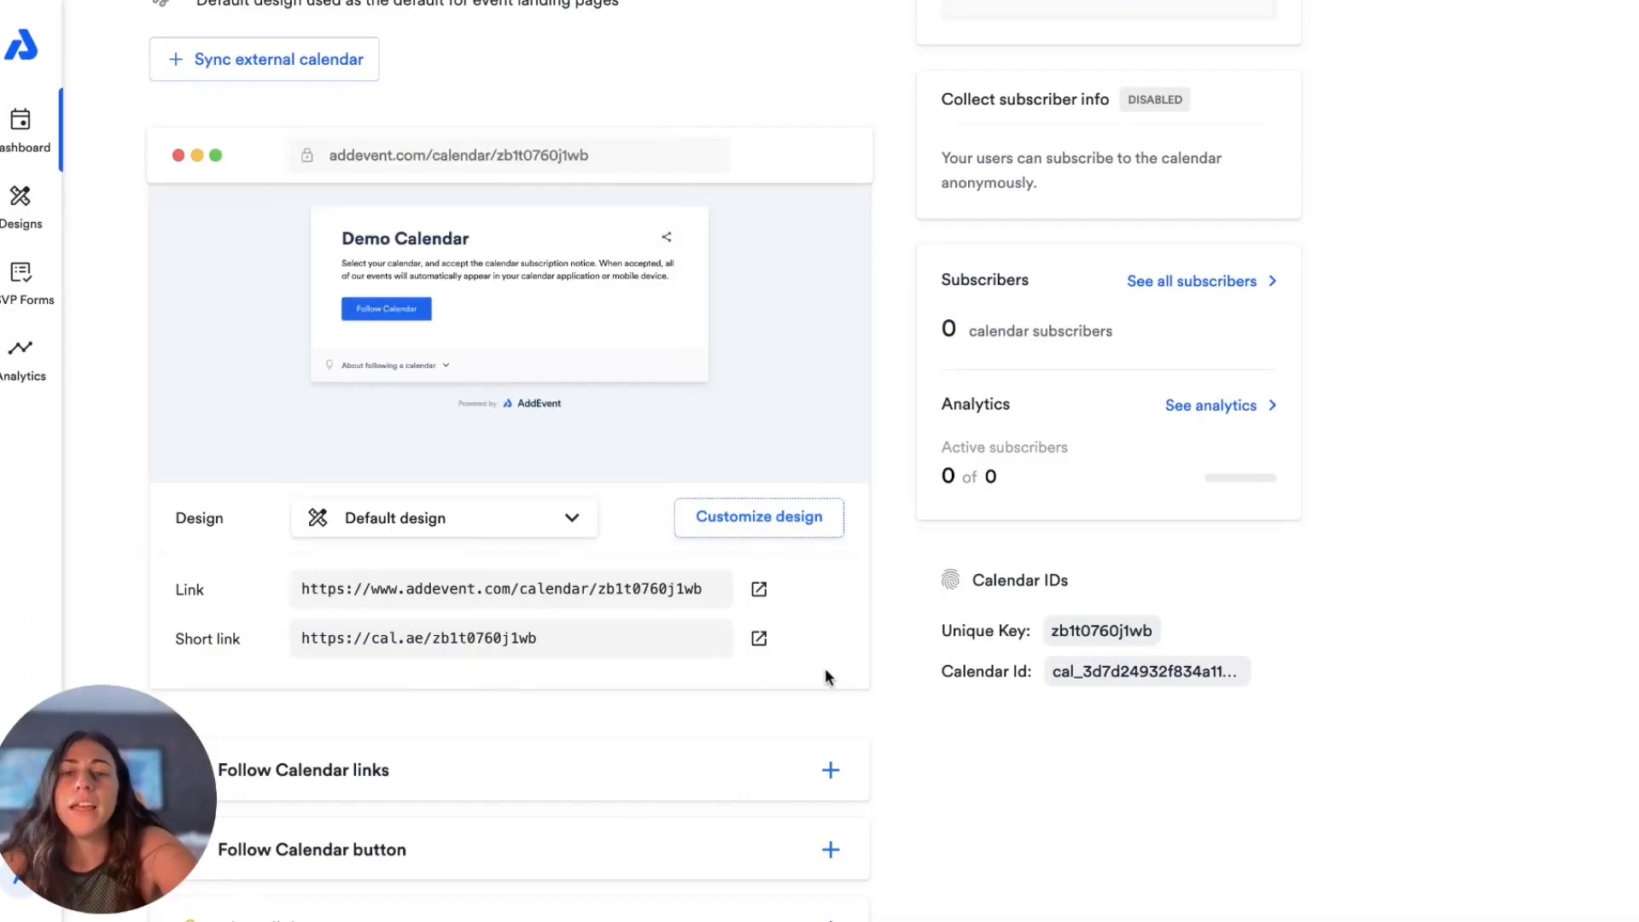
Step: Examine the calendar's sharing options: the Follow Calendar links, the Follow Calendar button and the embeddable calendar
scroll(825, 671, "down", 3)
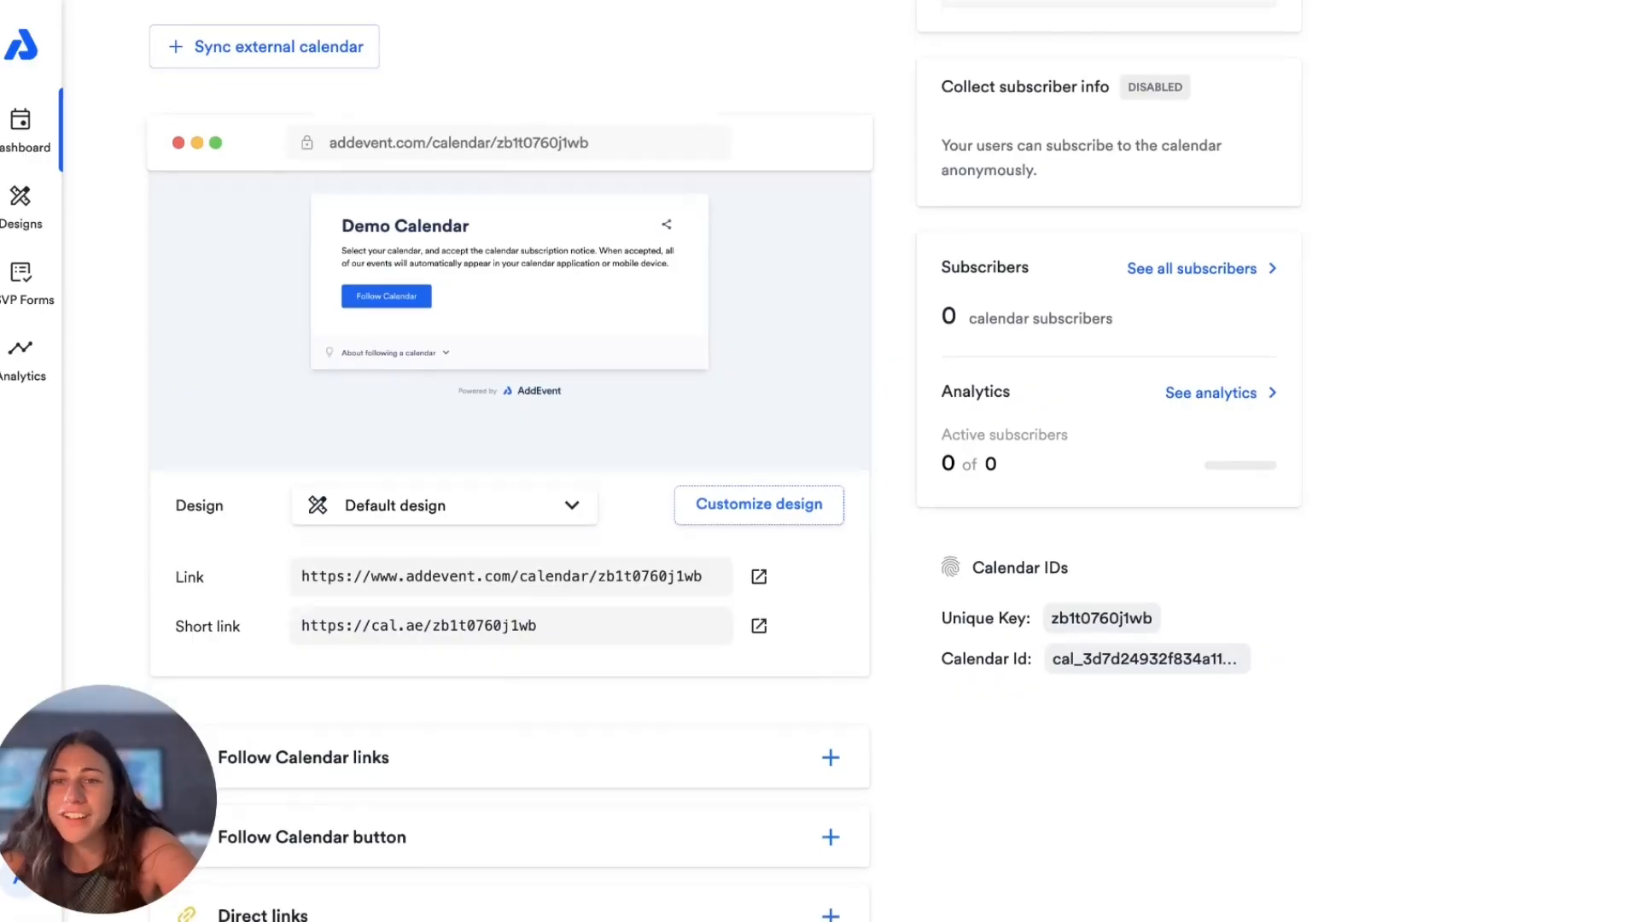
scroll(1041, 561, "down", 1)
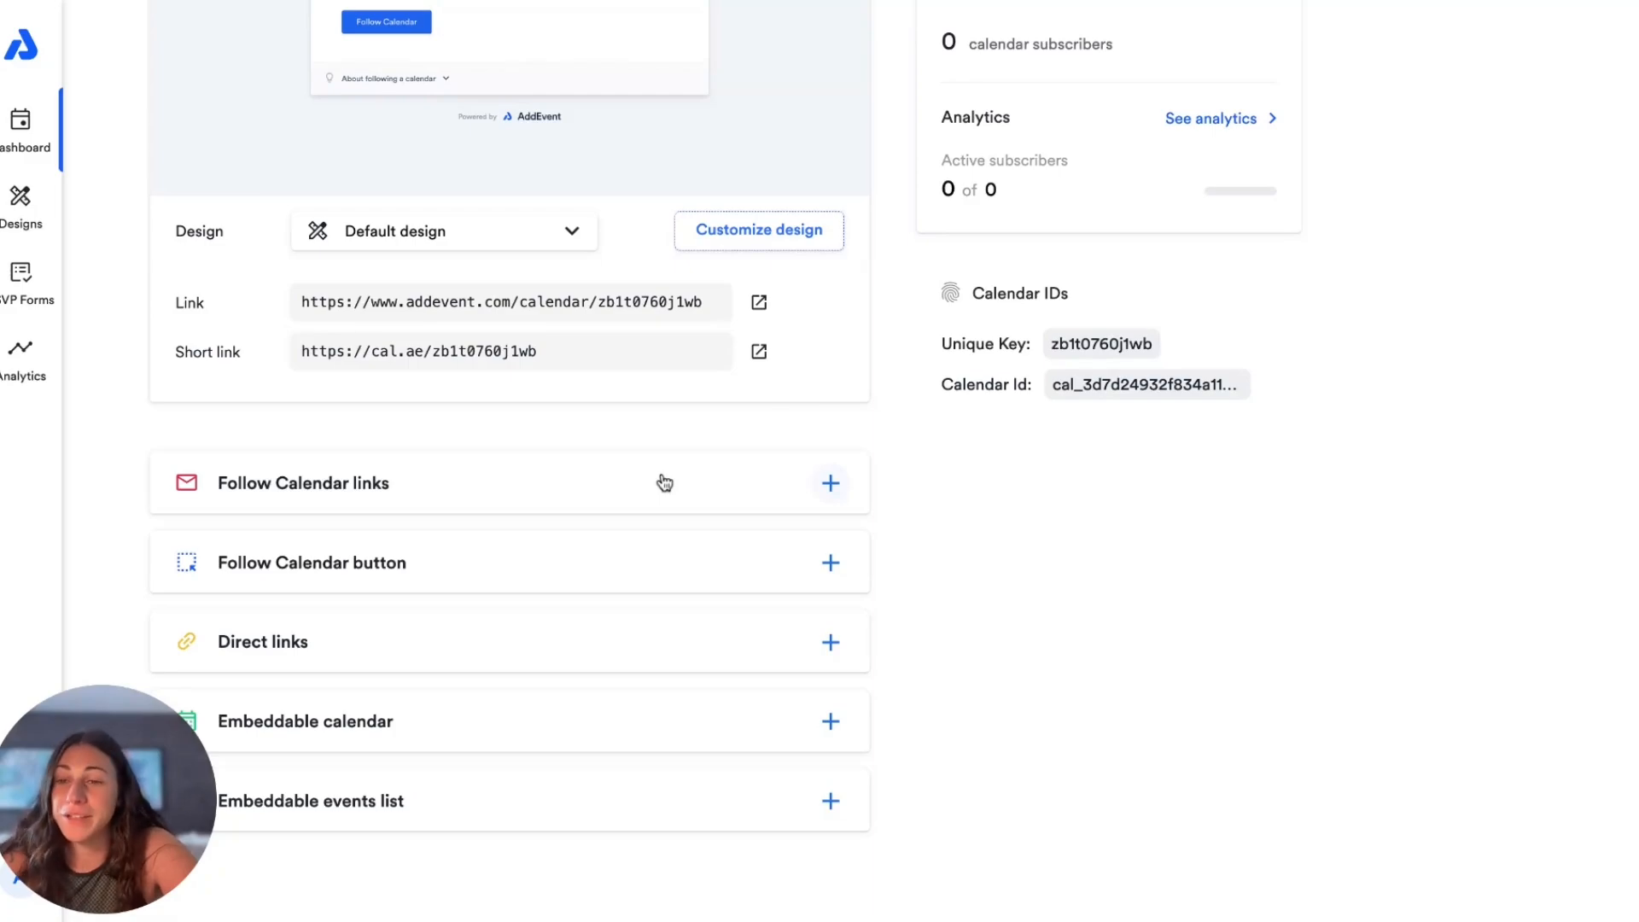
left_click(566, 483)
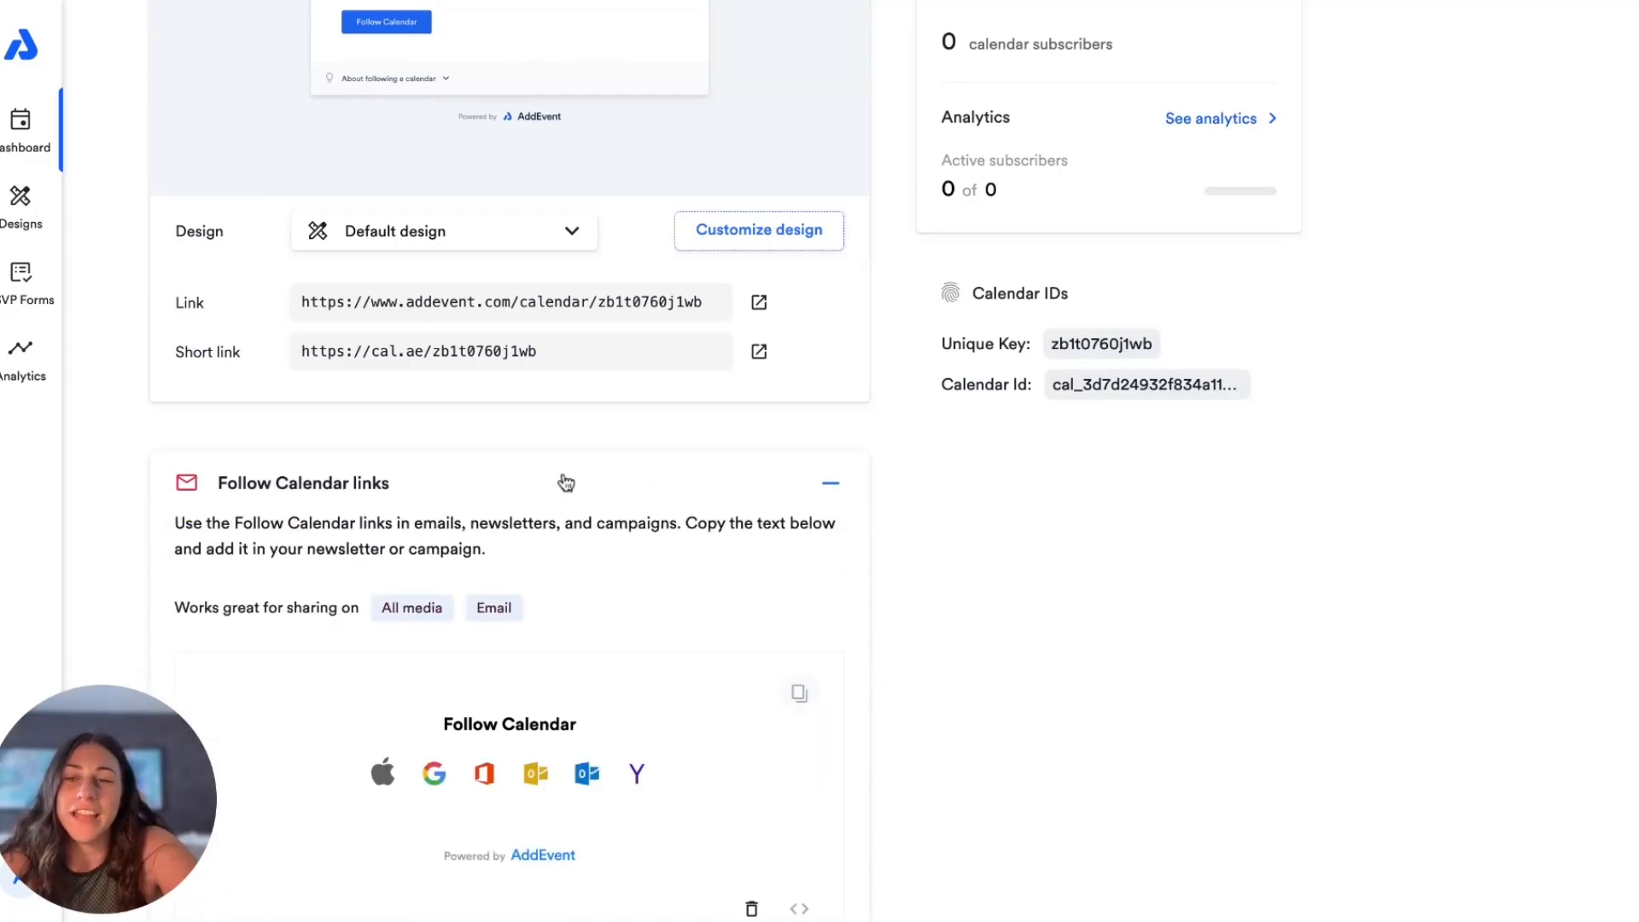
scroll(566, 483, "down", 5)
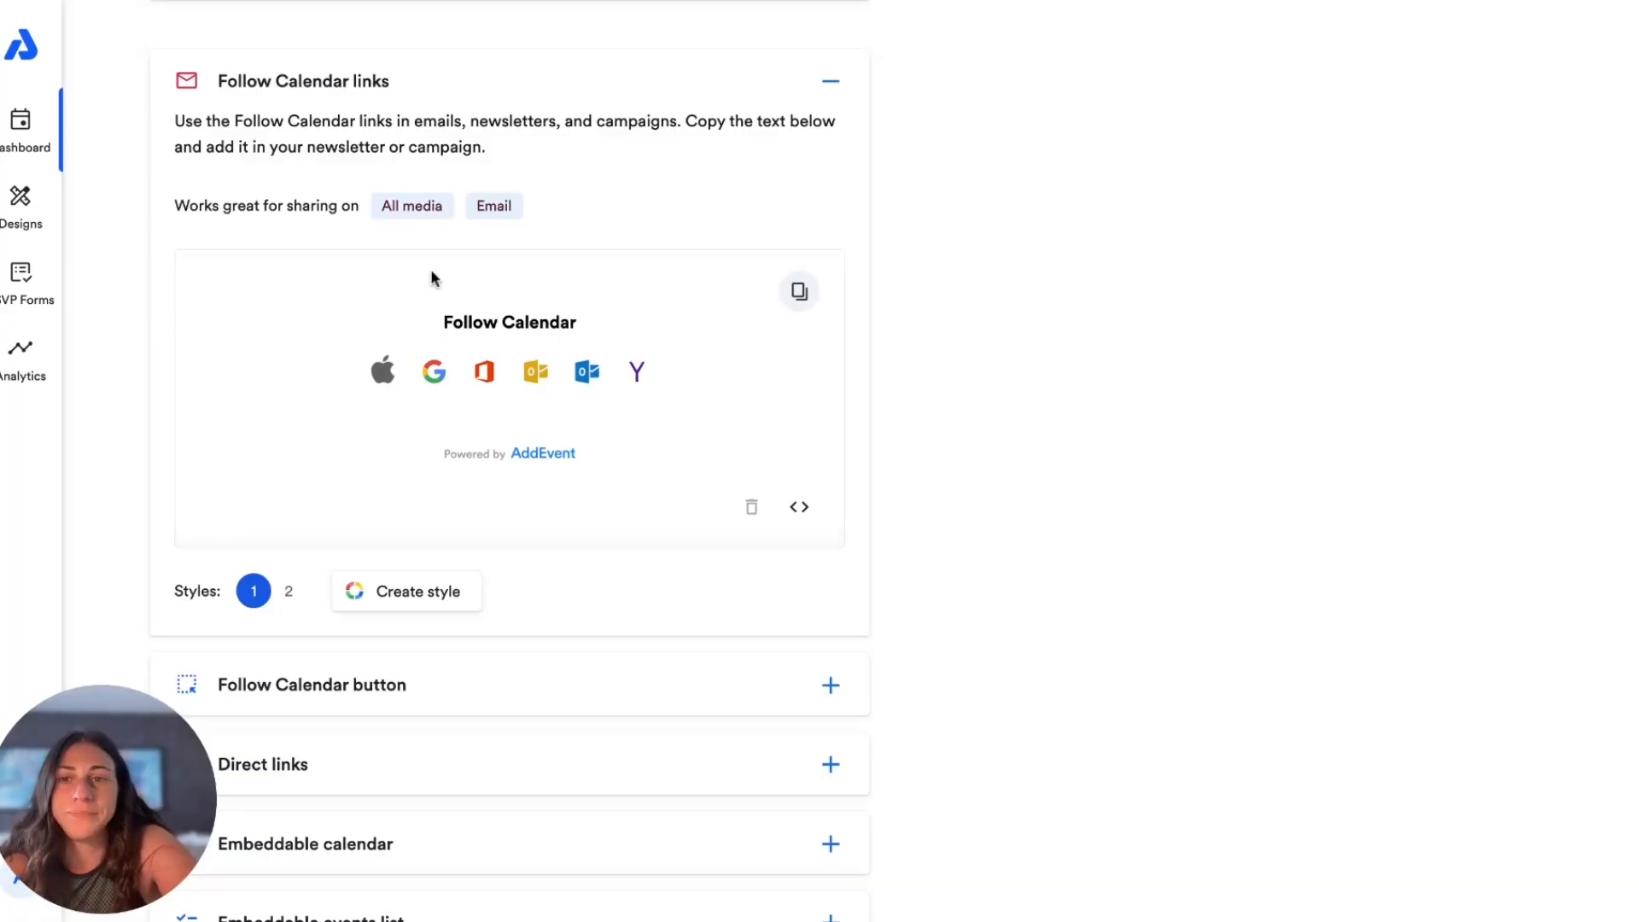
left_click(346, 684)
scroll(410, 586, "down", 7)
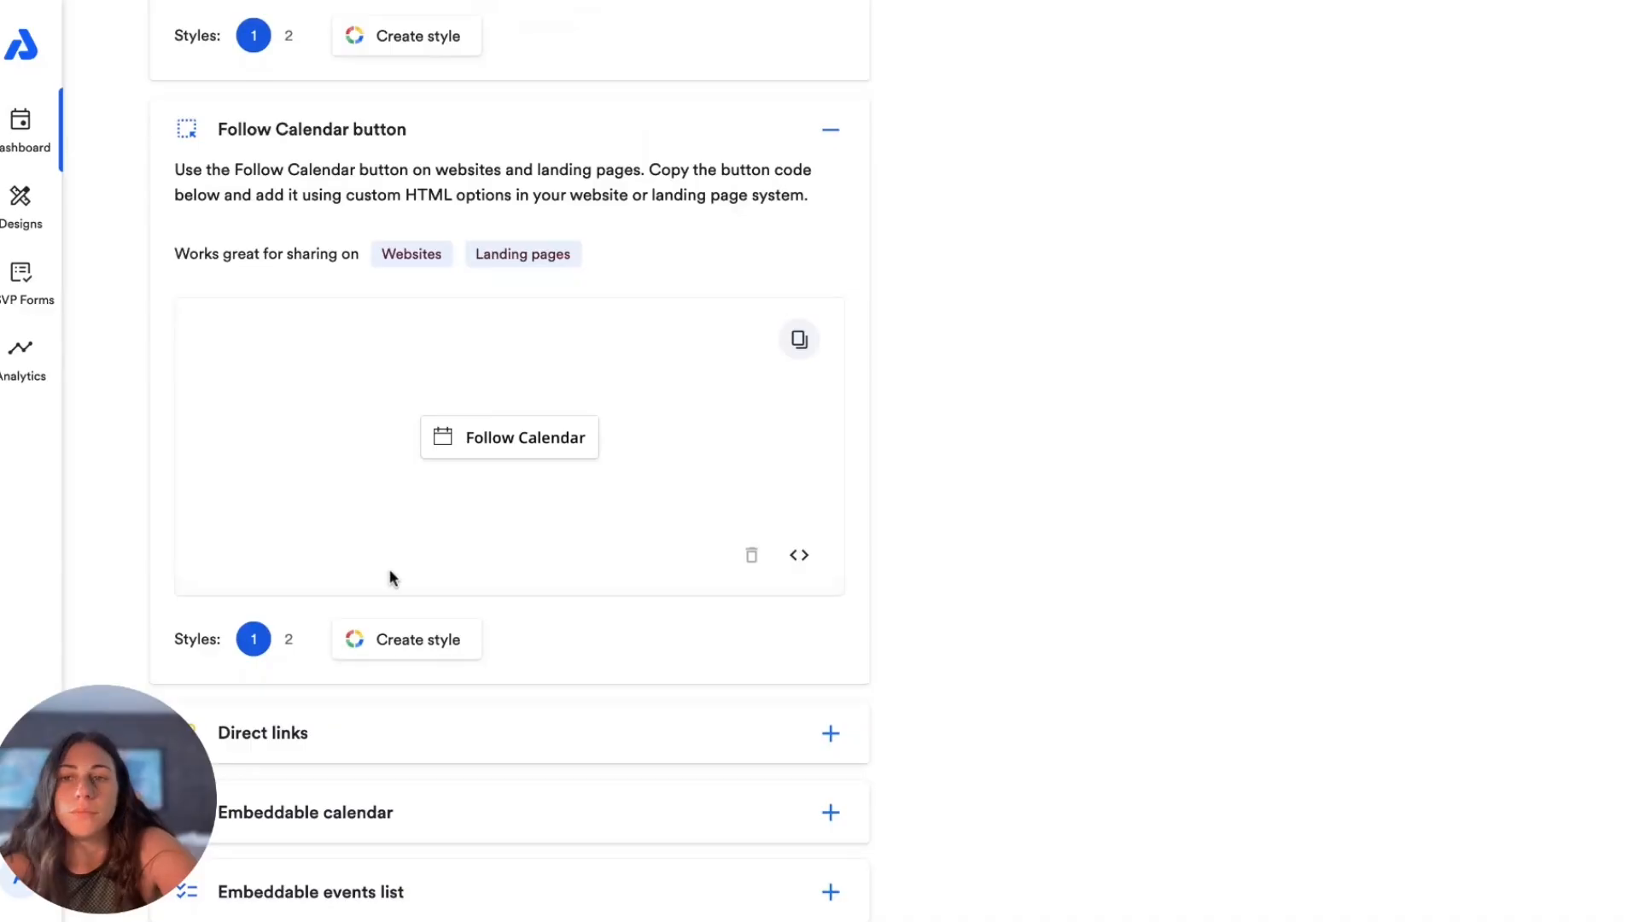
scroll(451, 471, "down", 1)
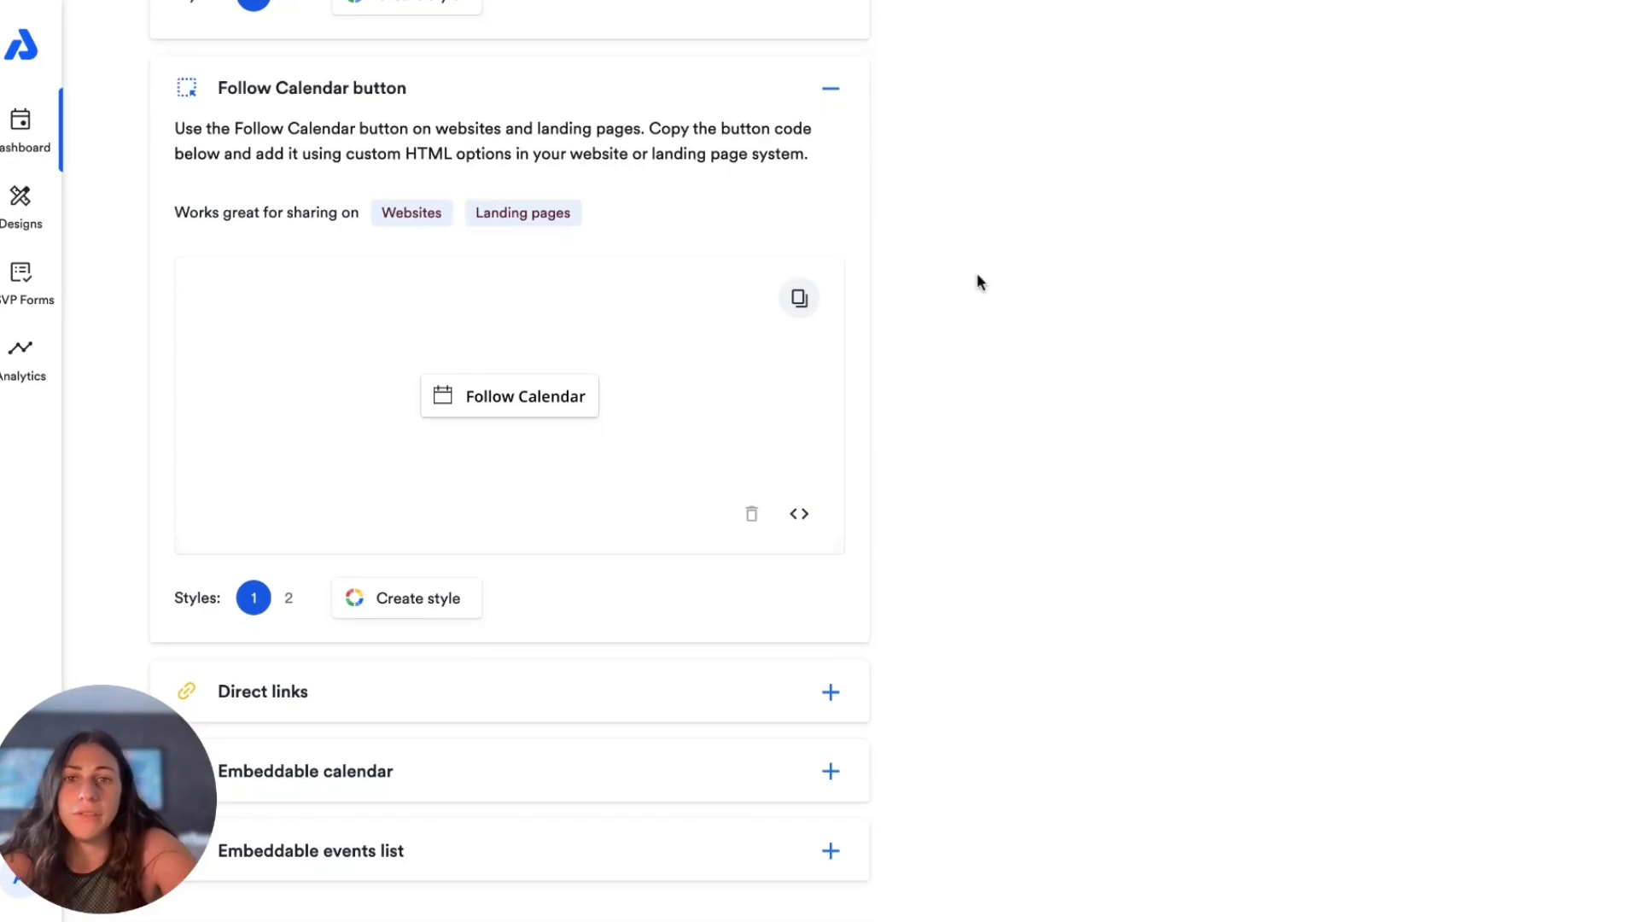
scroll(590, 353, "down", 1)
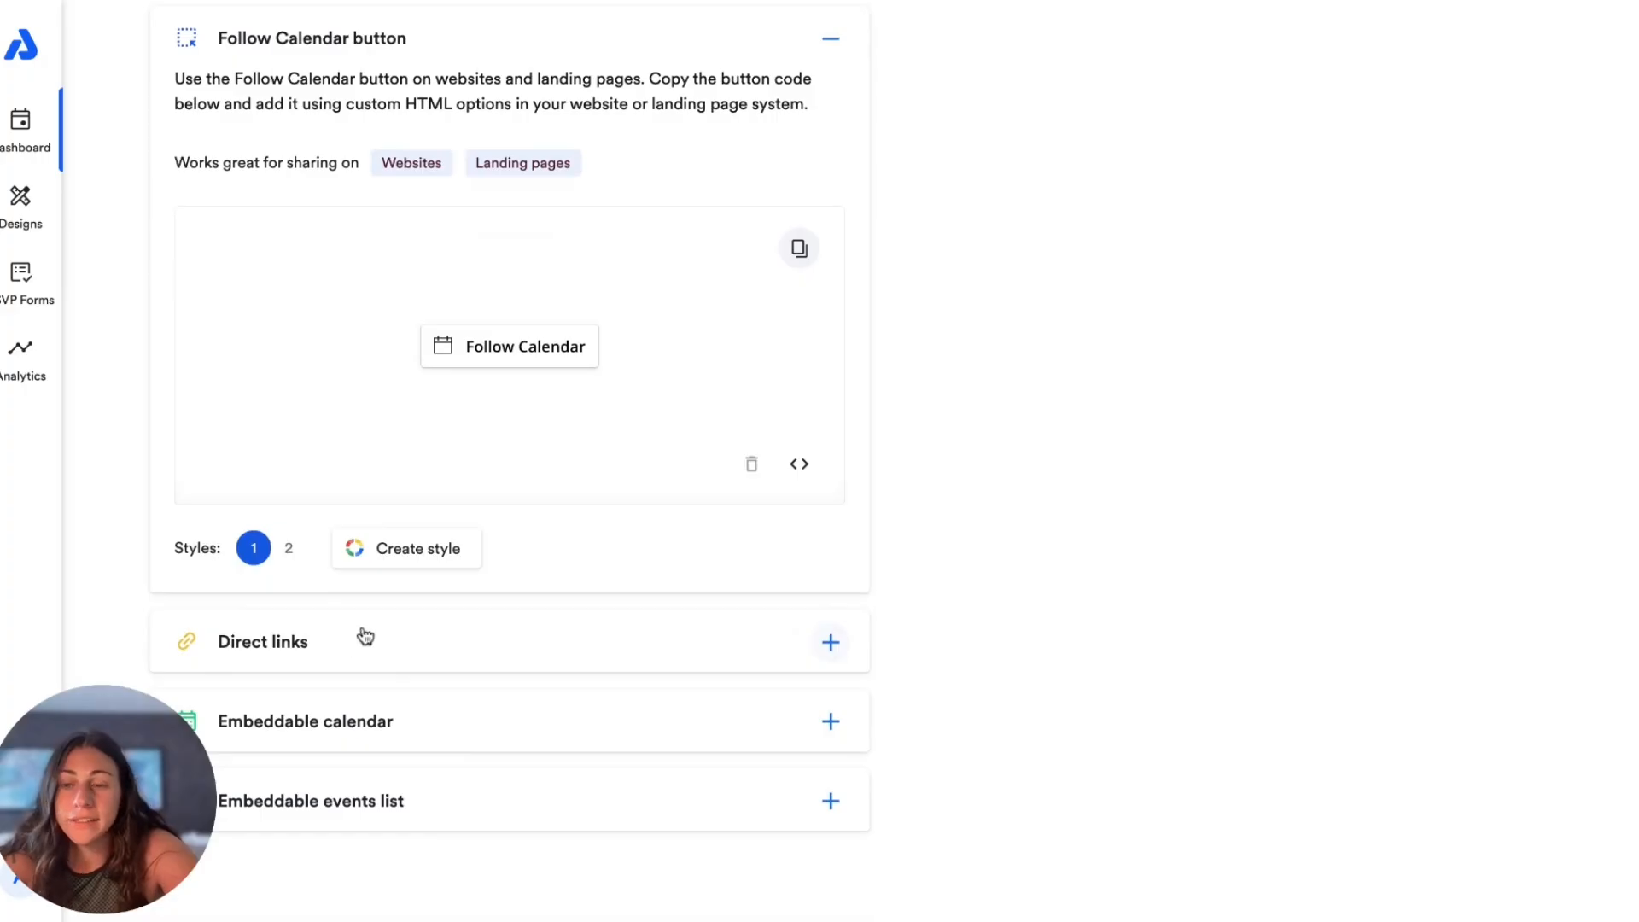
left_click(410, 724)
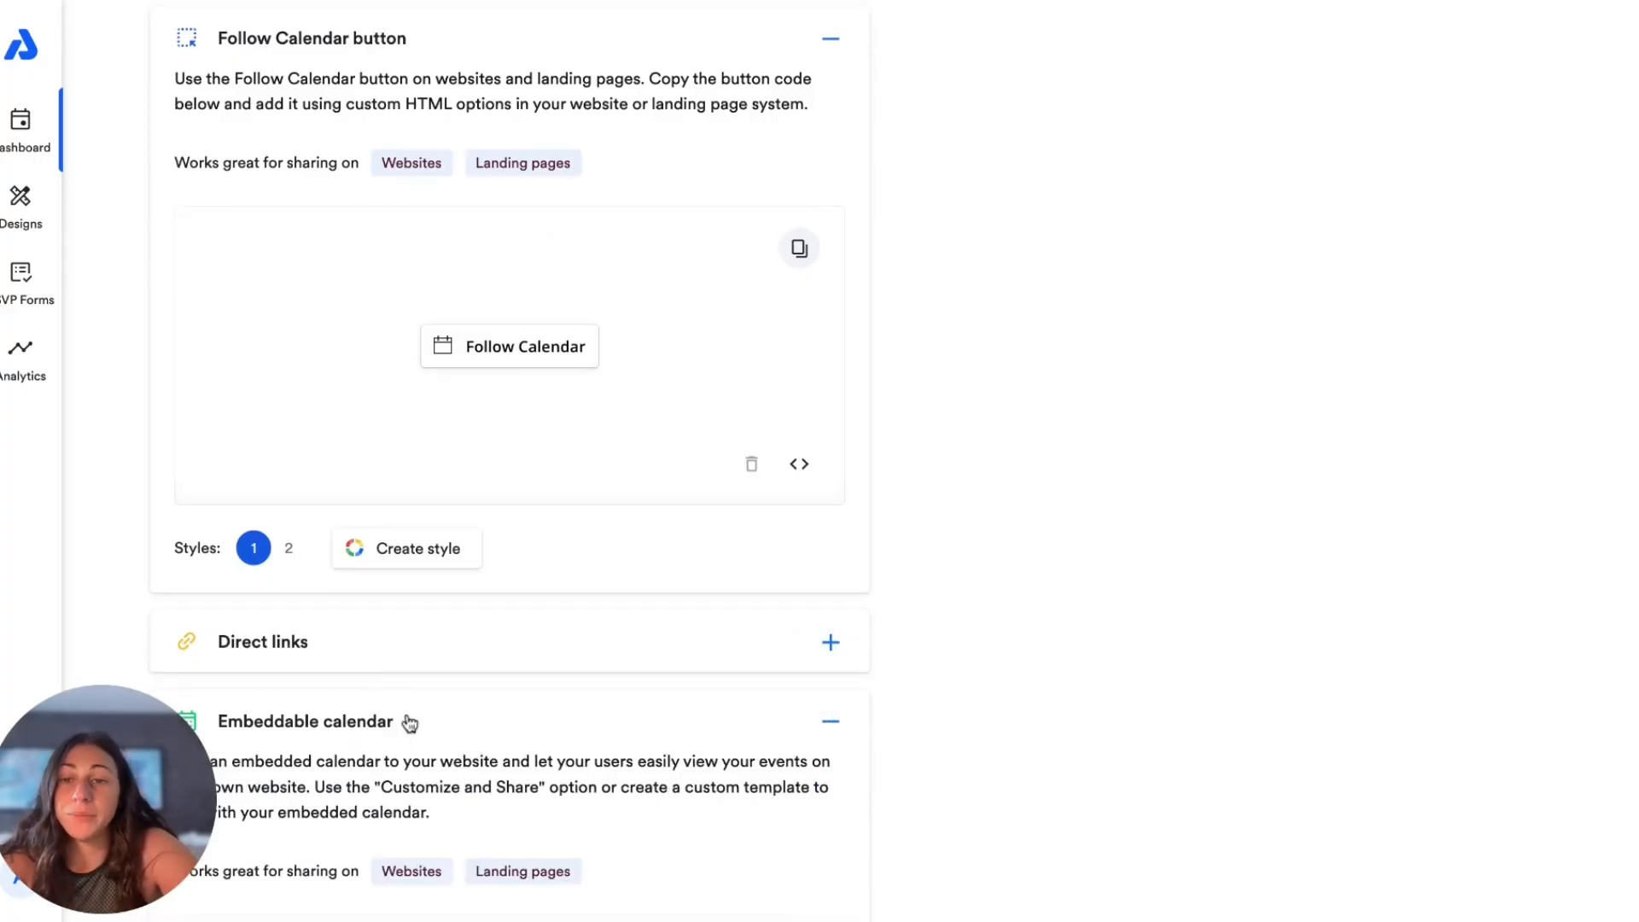
scroll(461, 665, "down", 6)
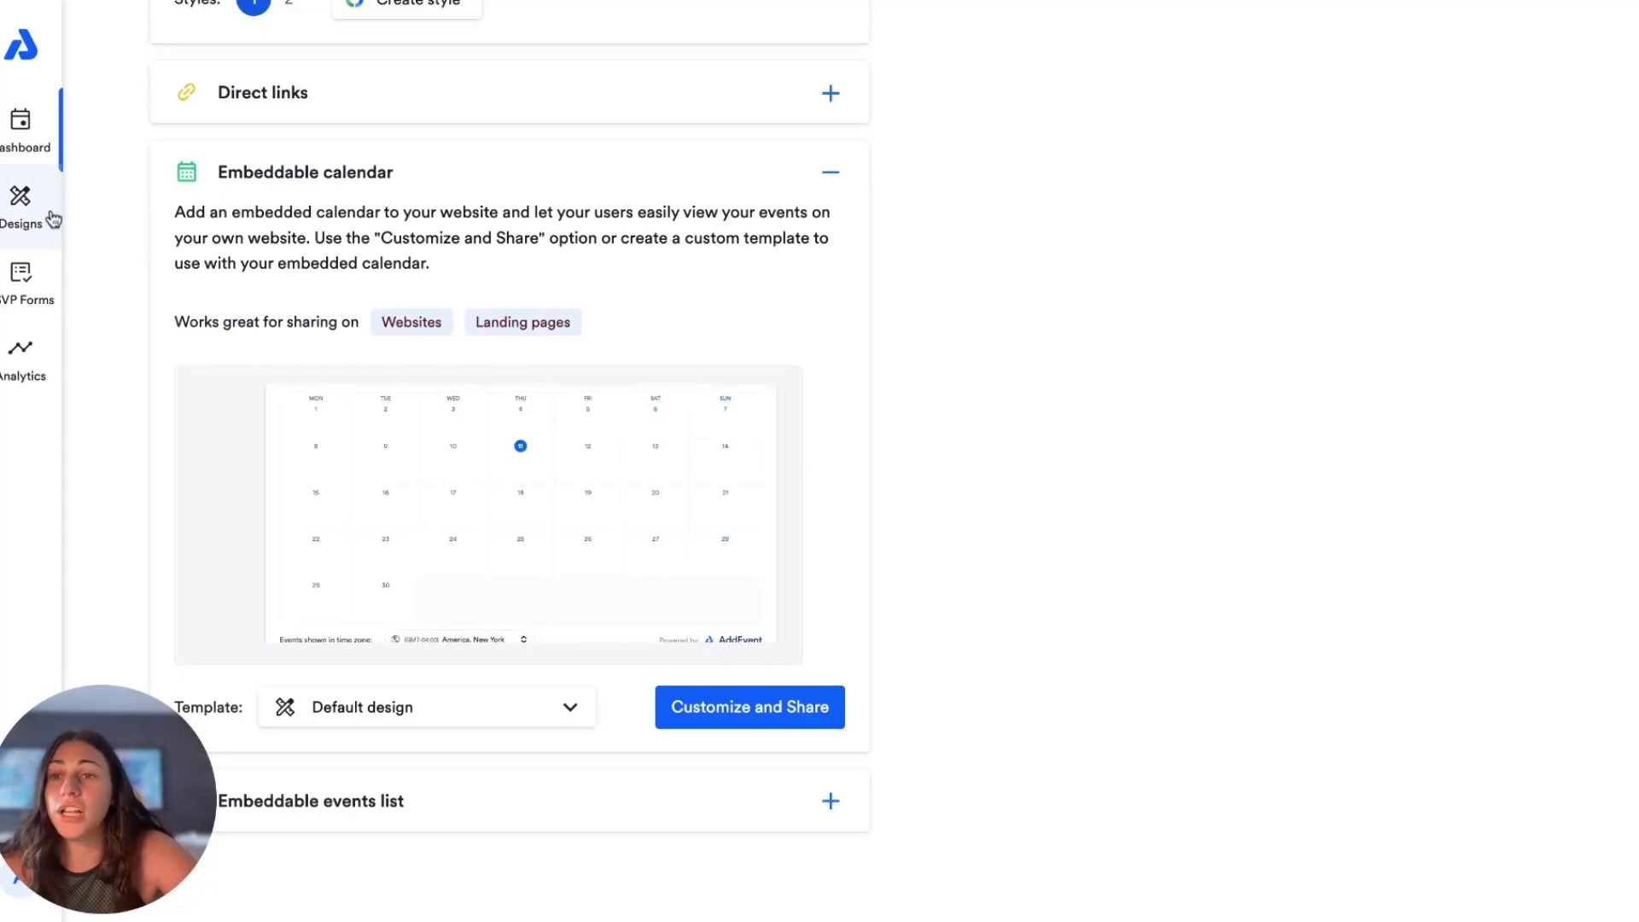
Step: Start a new design template for embeddable calendars and name it Demo Calendar Design
left_click(28, 213)
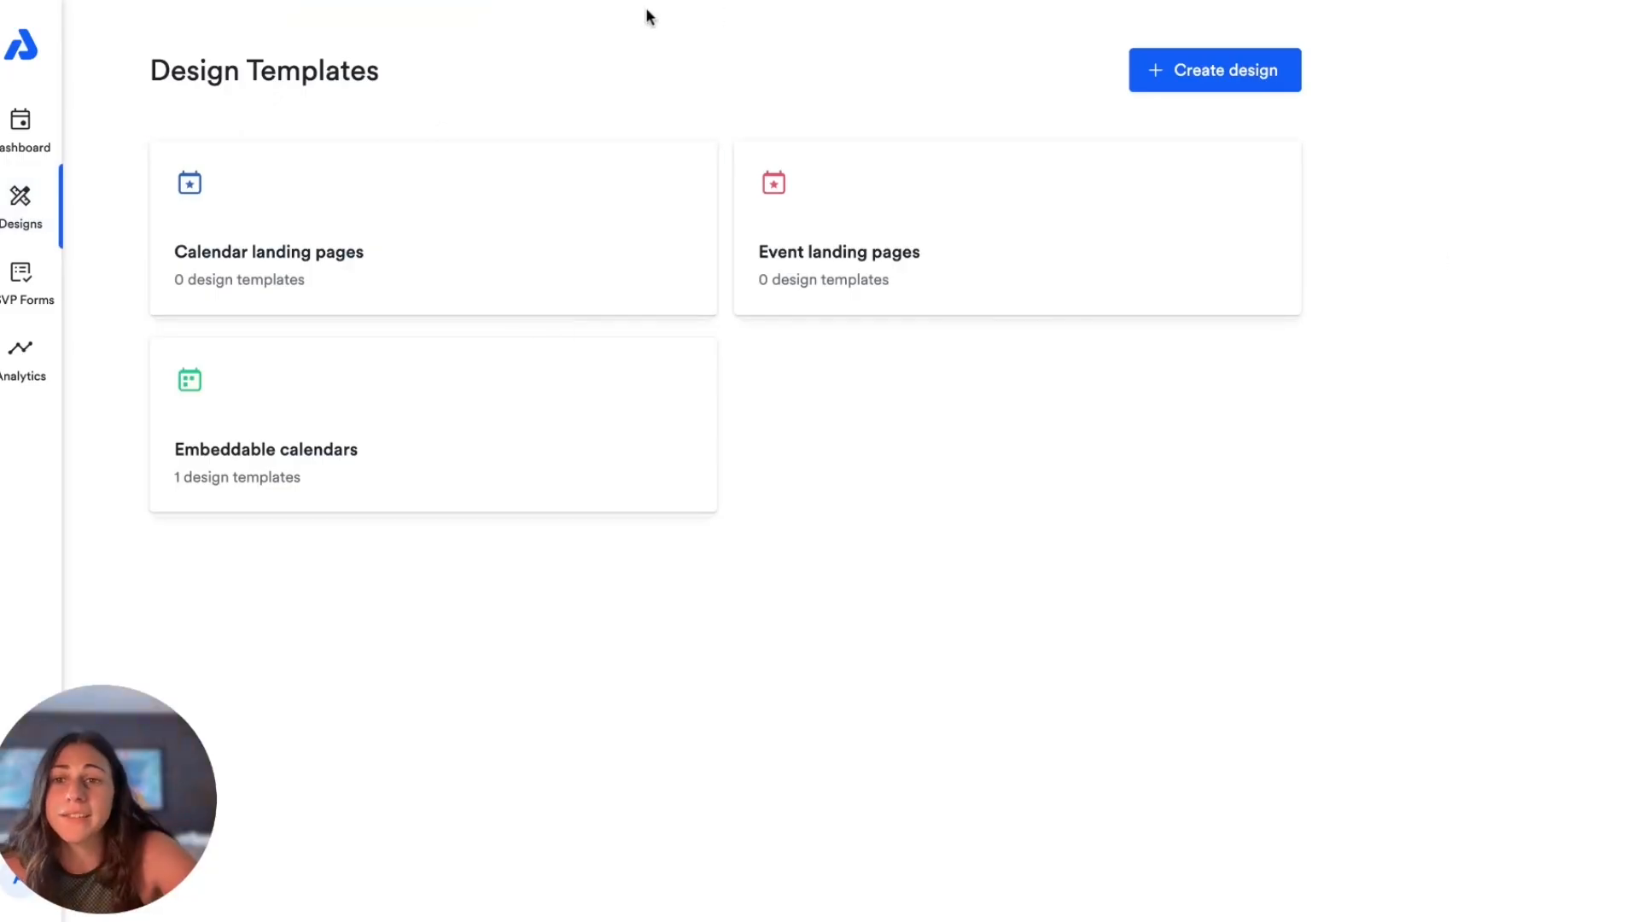
left_click(344, 451)
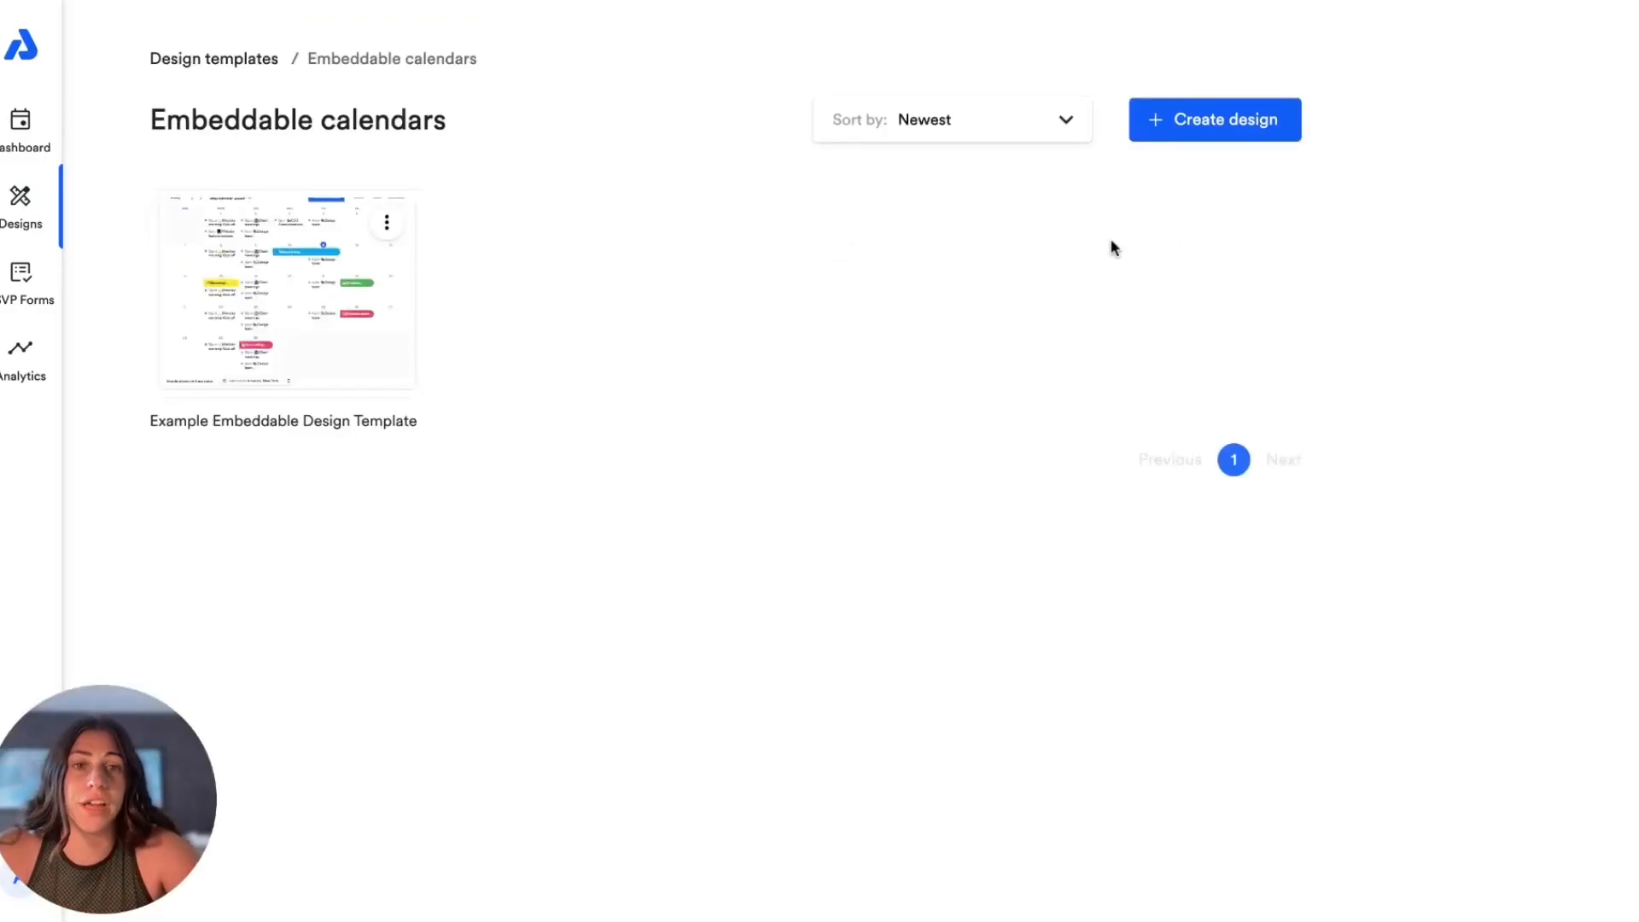
left_click(1221, 120)
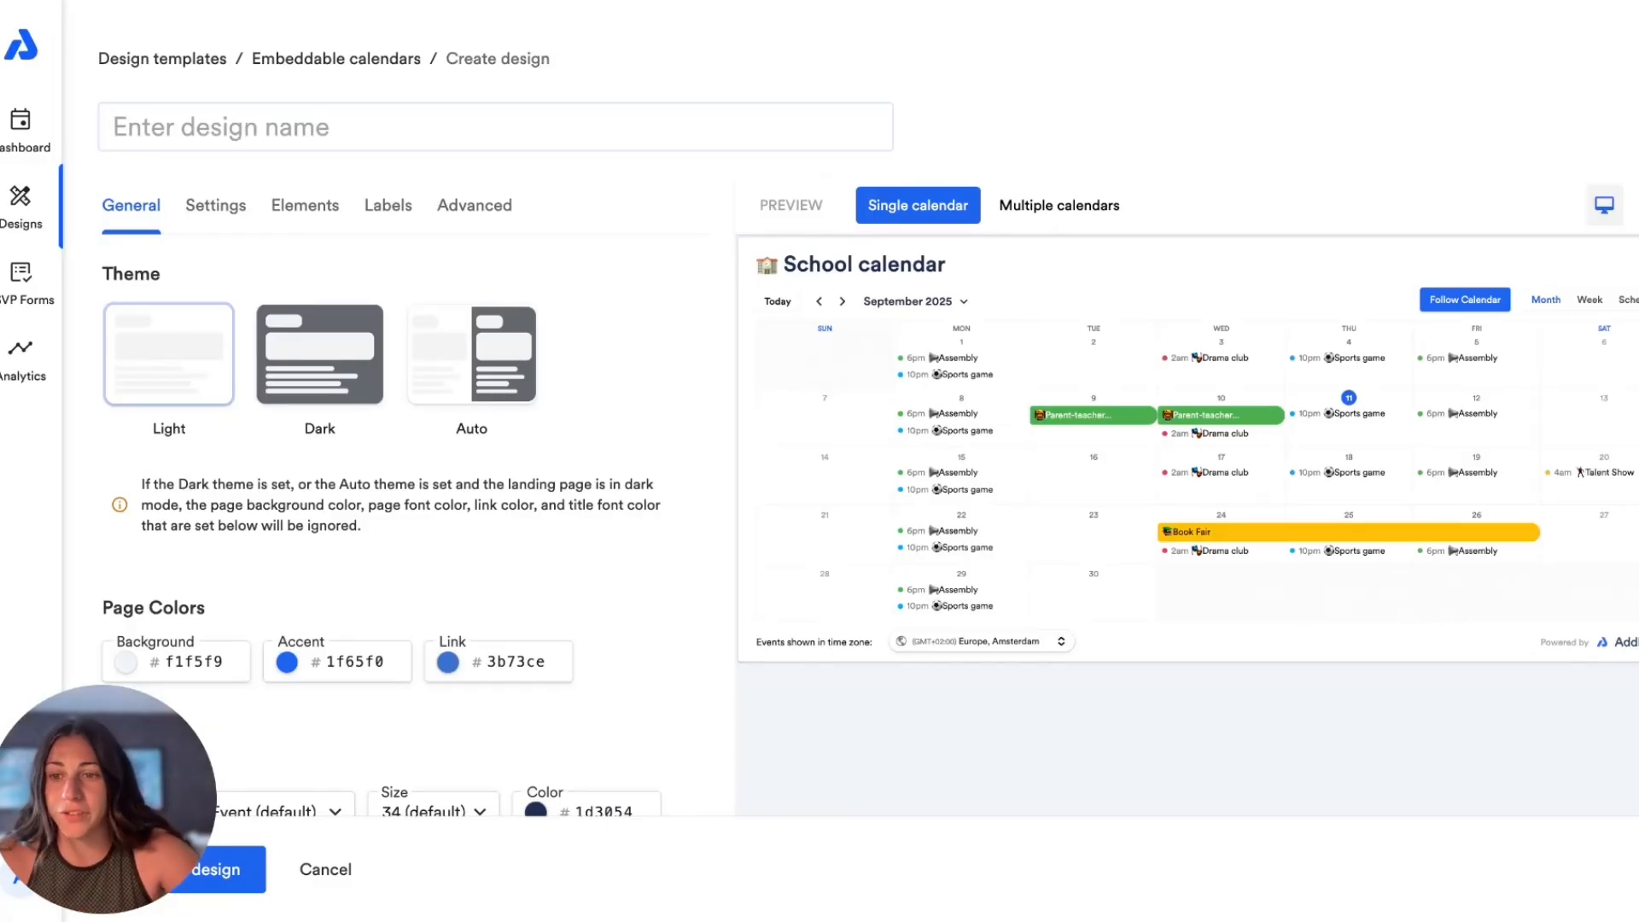
type("Demo")
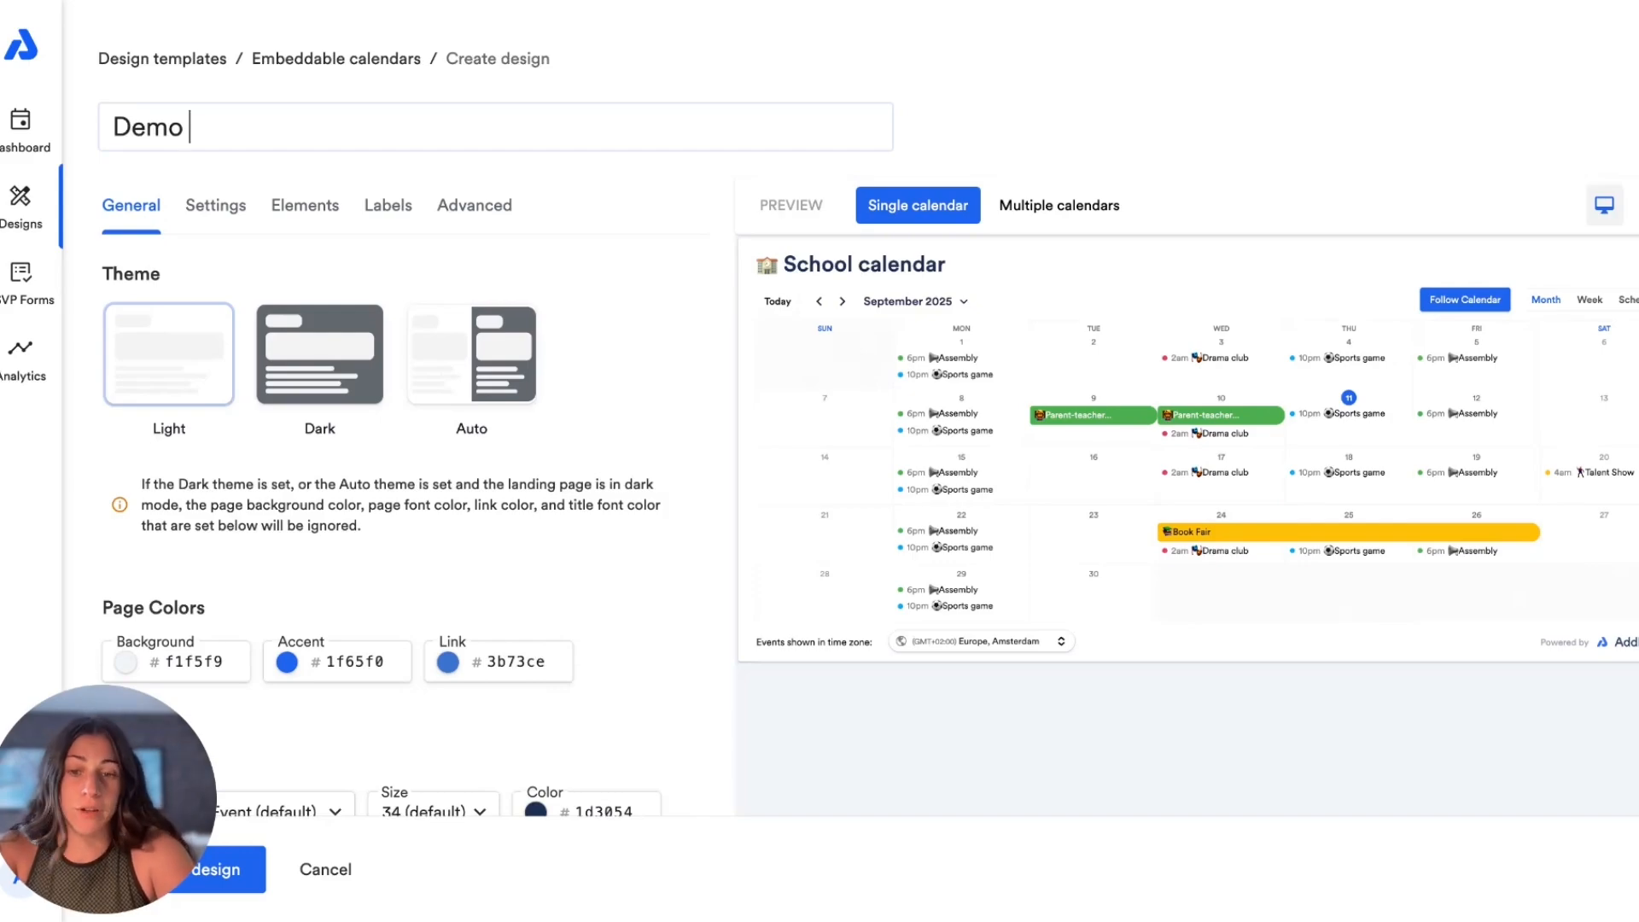
type(" Calendar D")
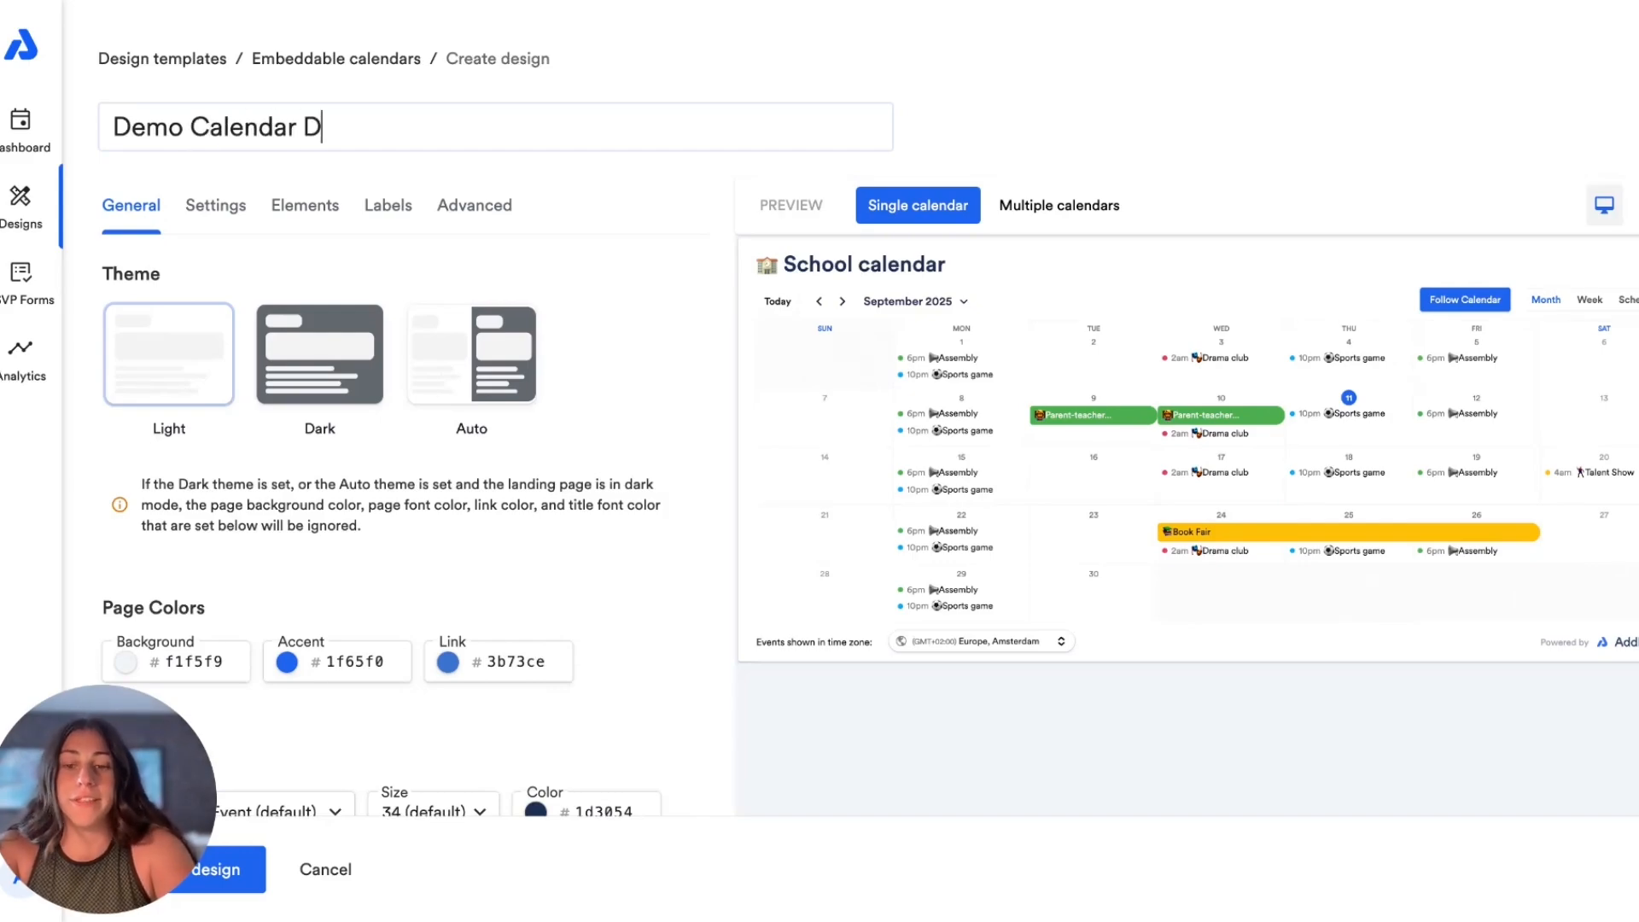
type("esign")
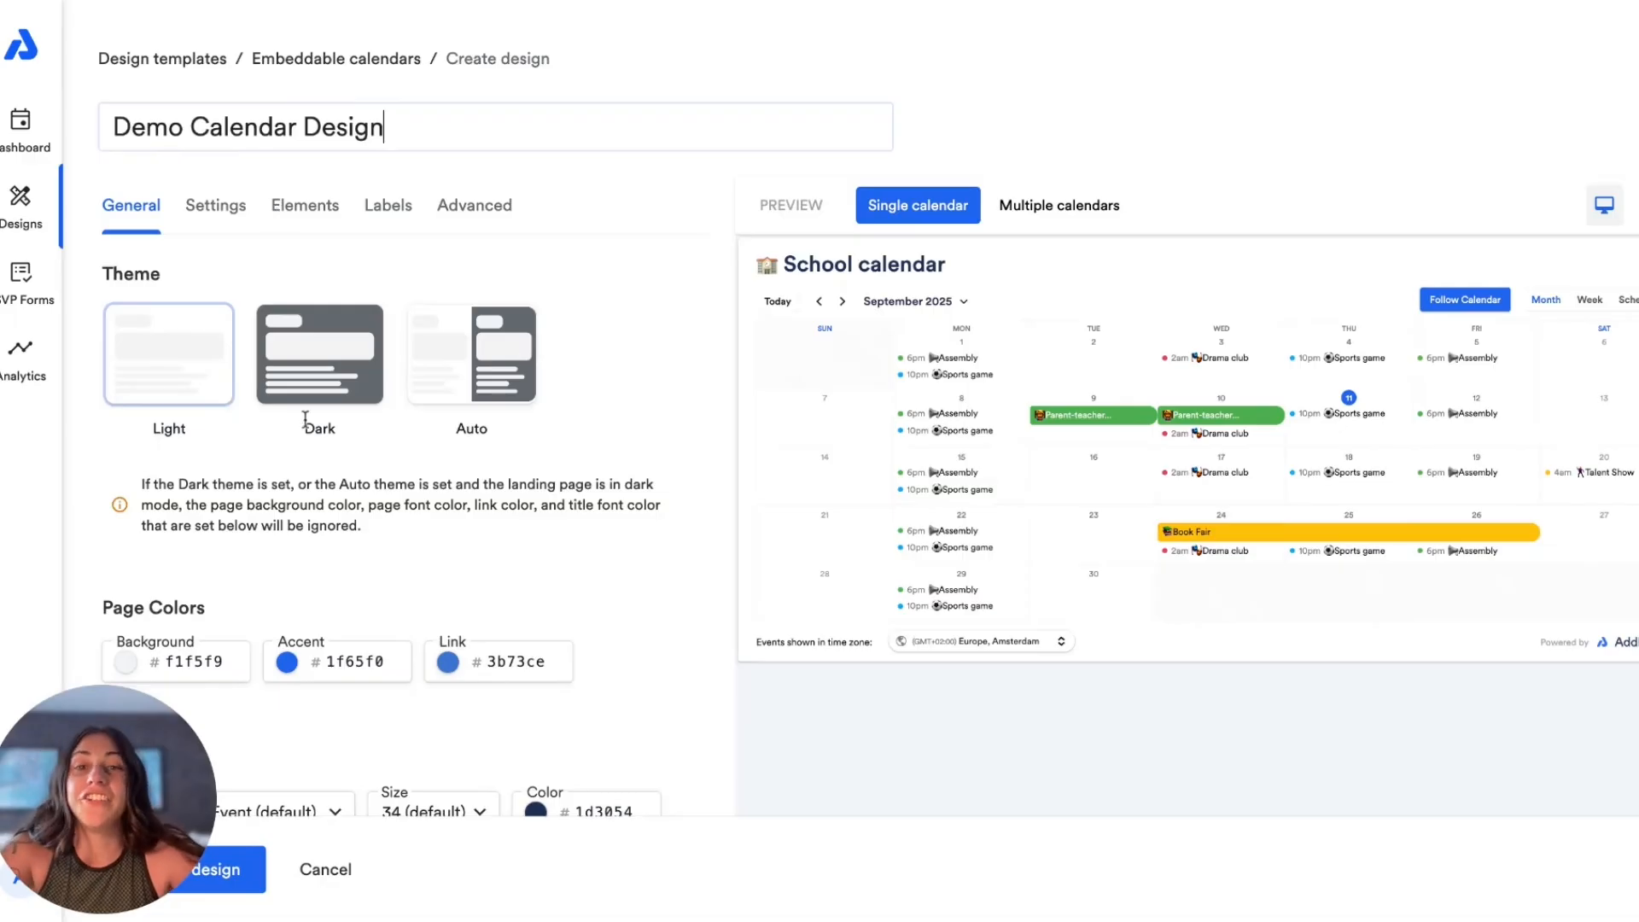
Step: Compare the multiple-calendar and single-calendar previews of the design, and review its theme, page color and font settings
left_click_drag(107, 789, 1487, 755)
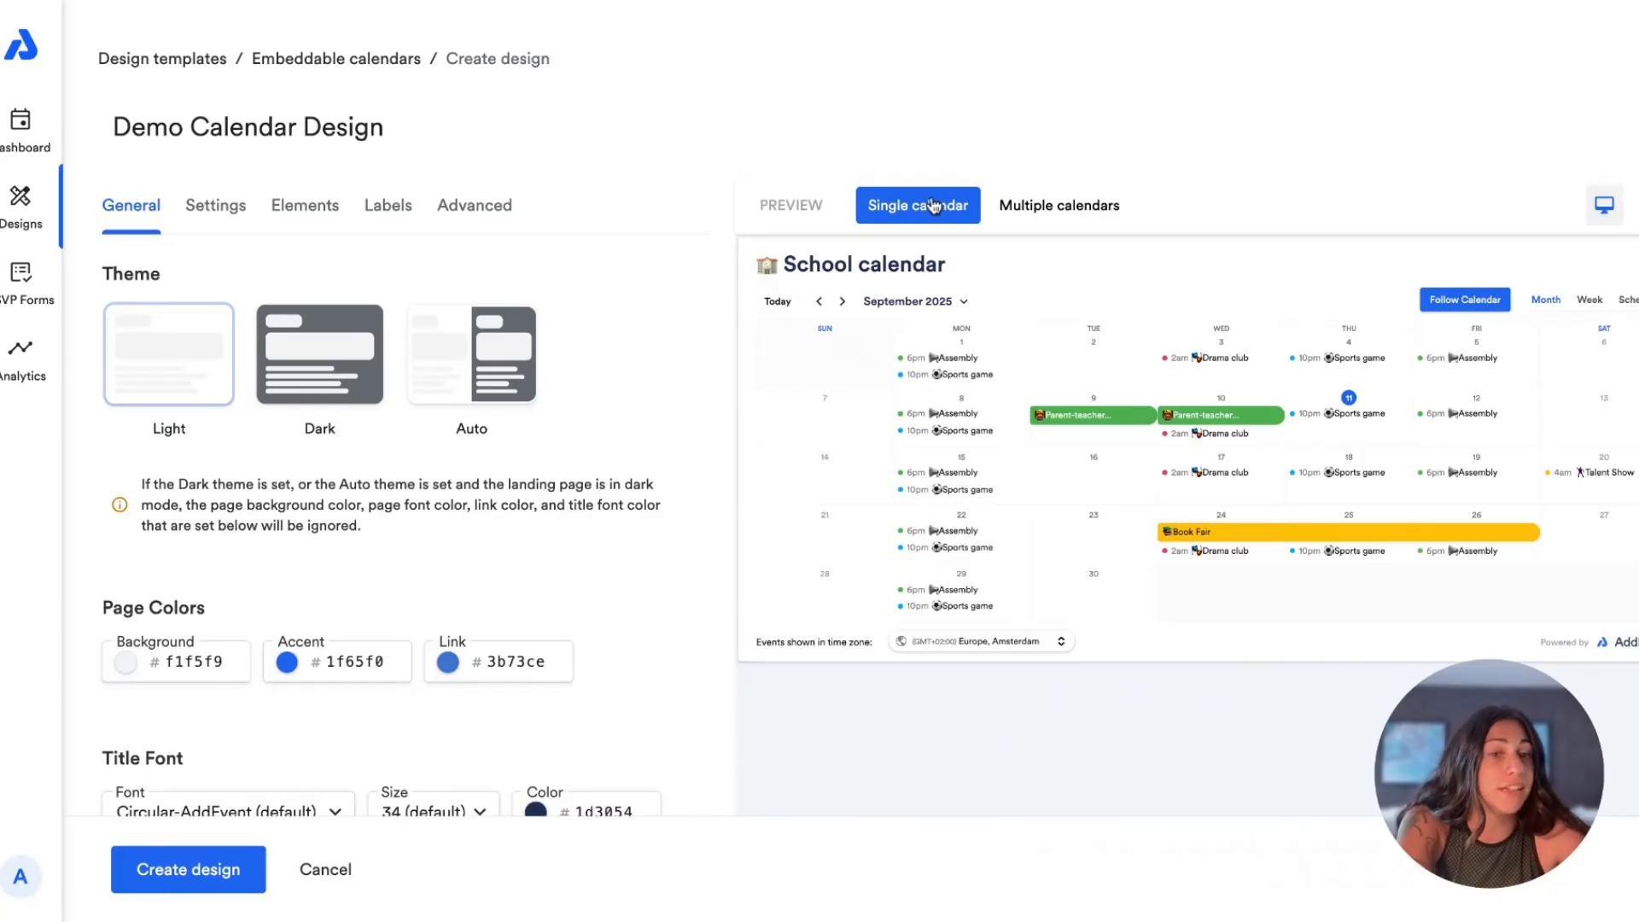
left_click(1044, 205)
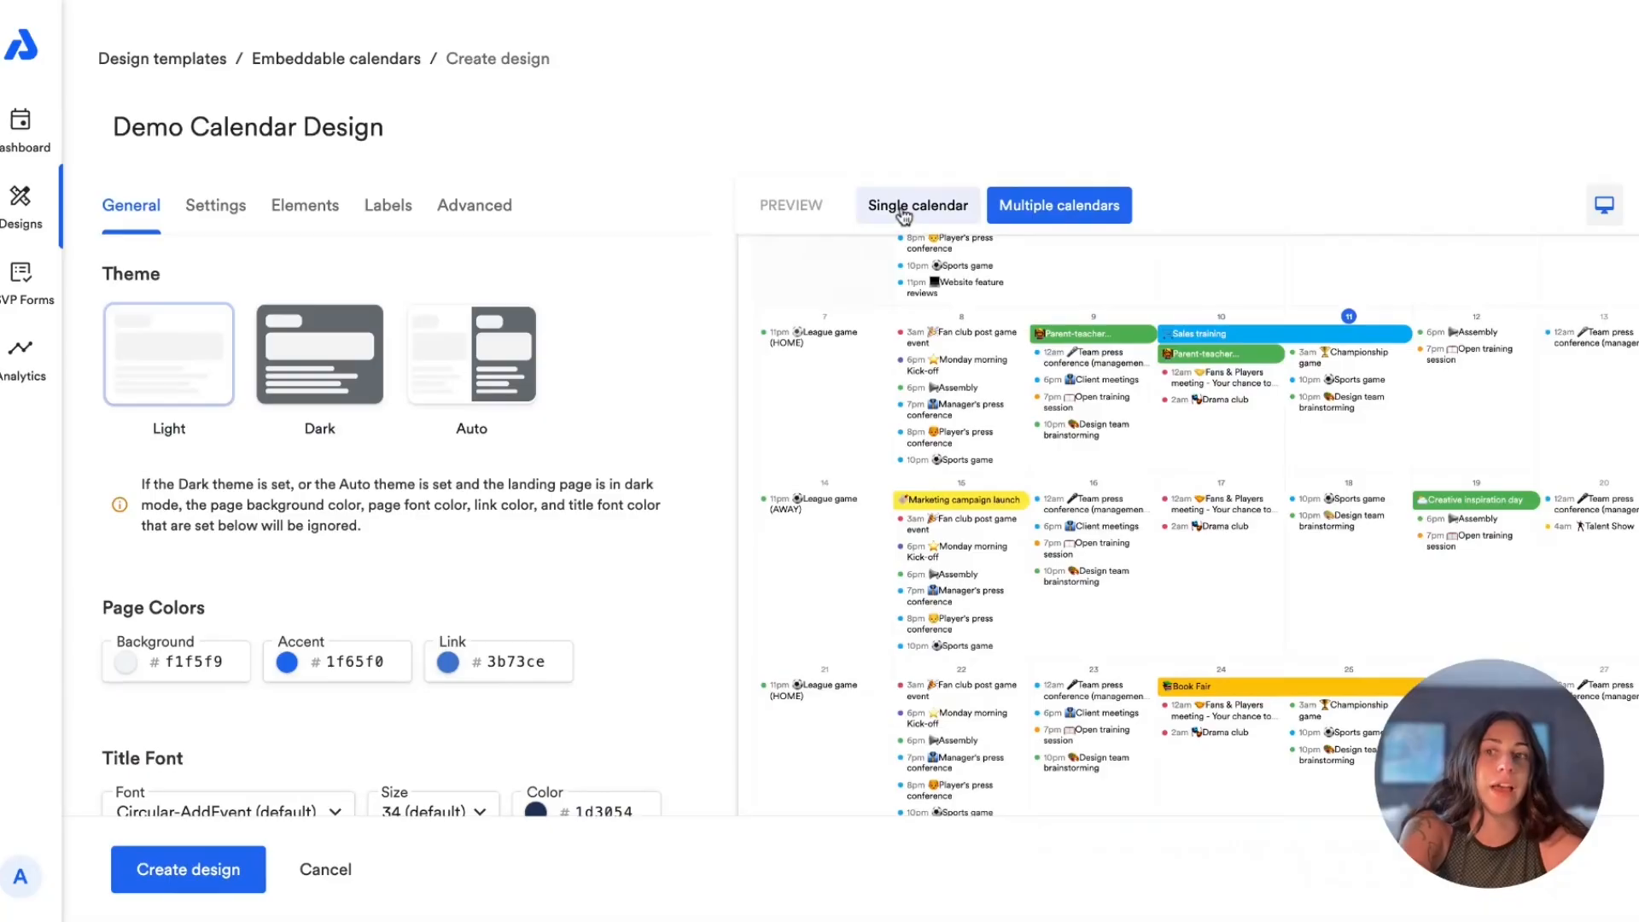
left_click(903, 212)
scroll(280, 470, "down", 3)
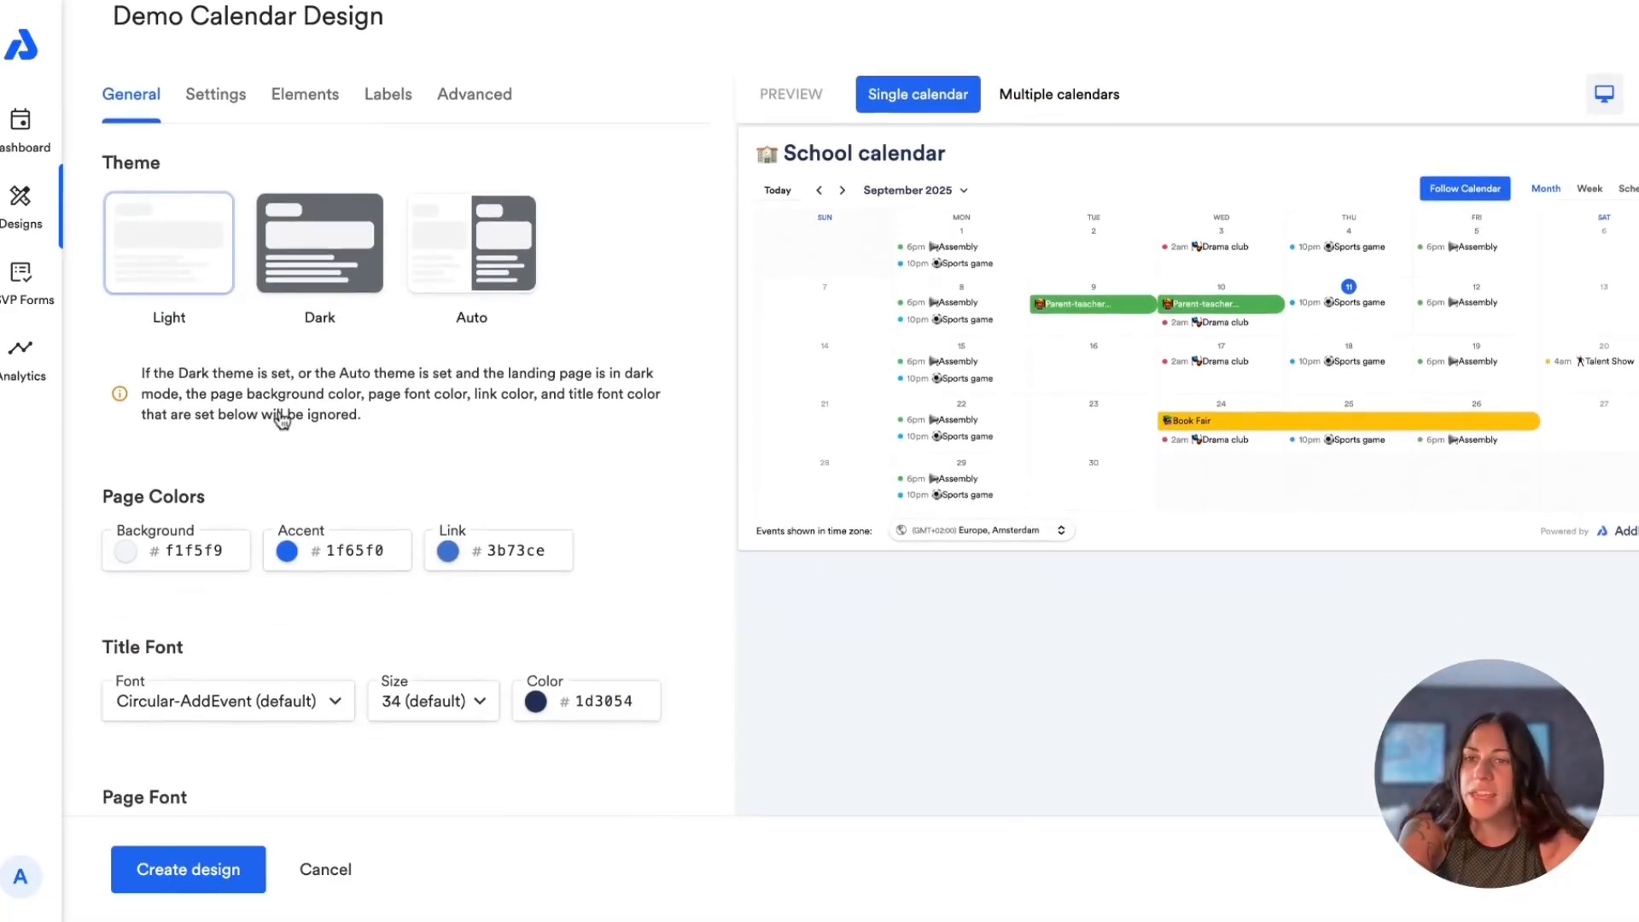
scroll(282, 419, "down", 1)
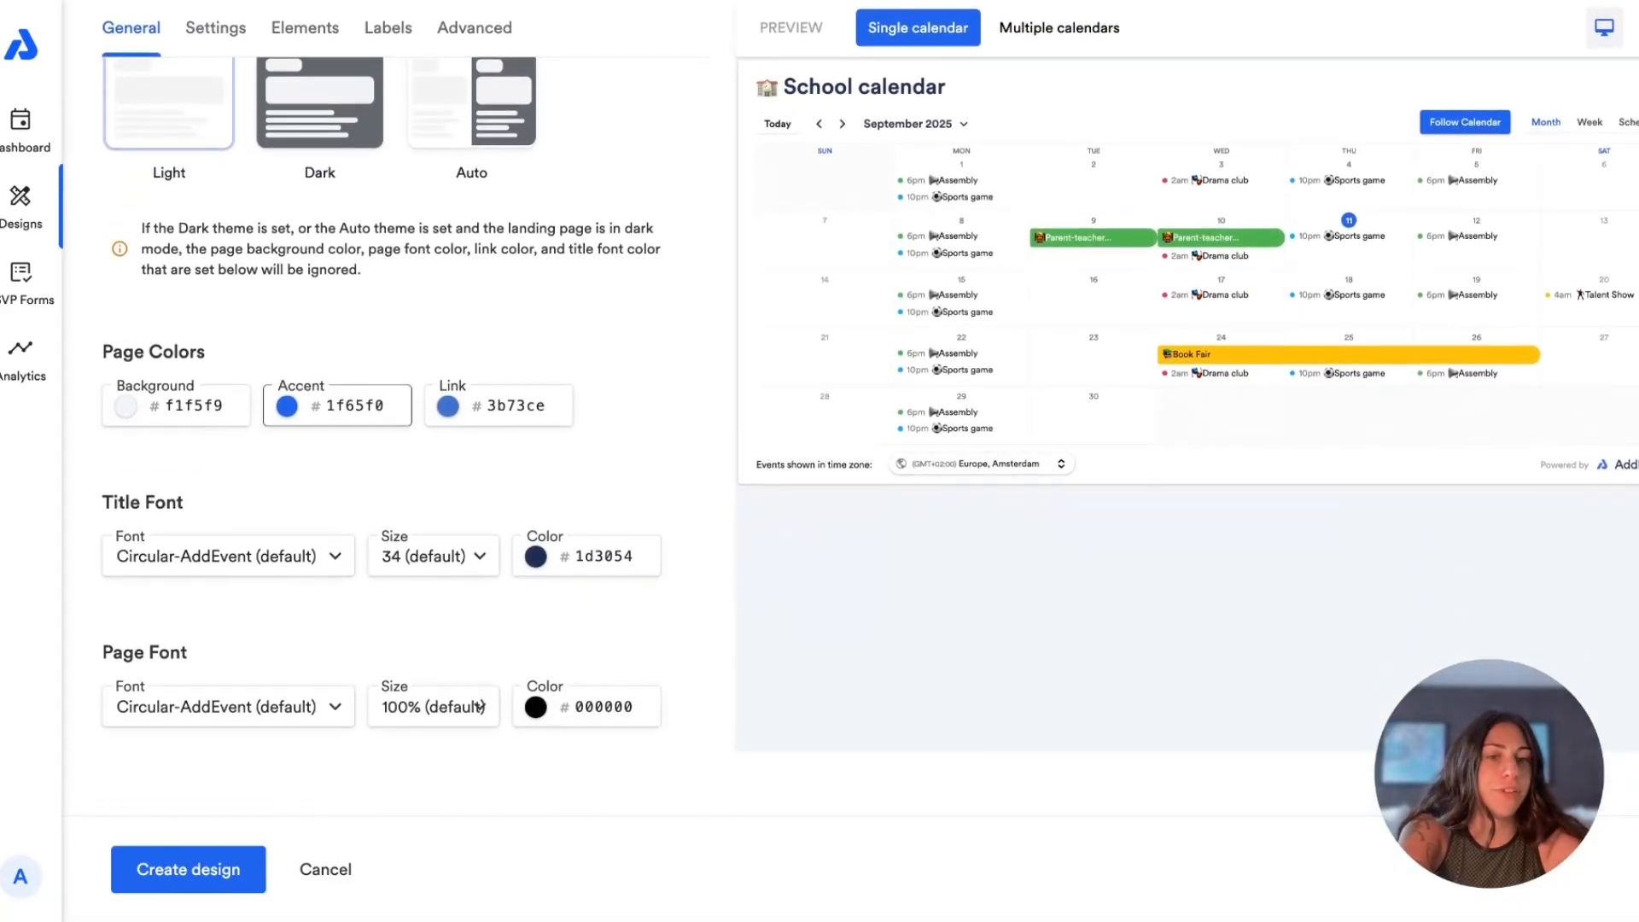
scroll(213, 422, "up", 2)
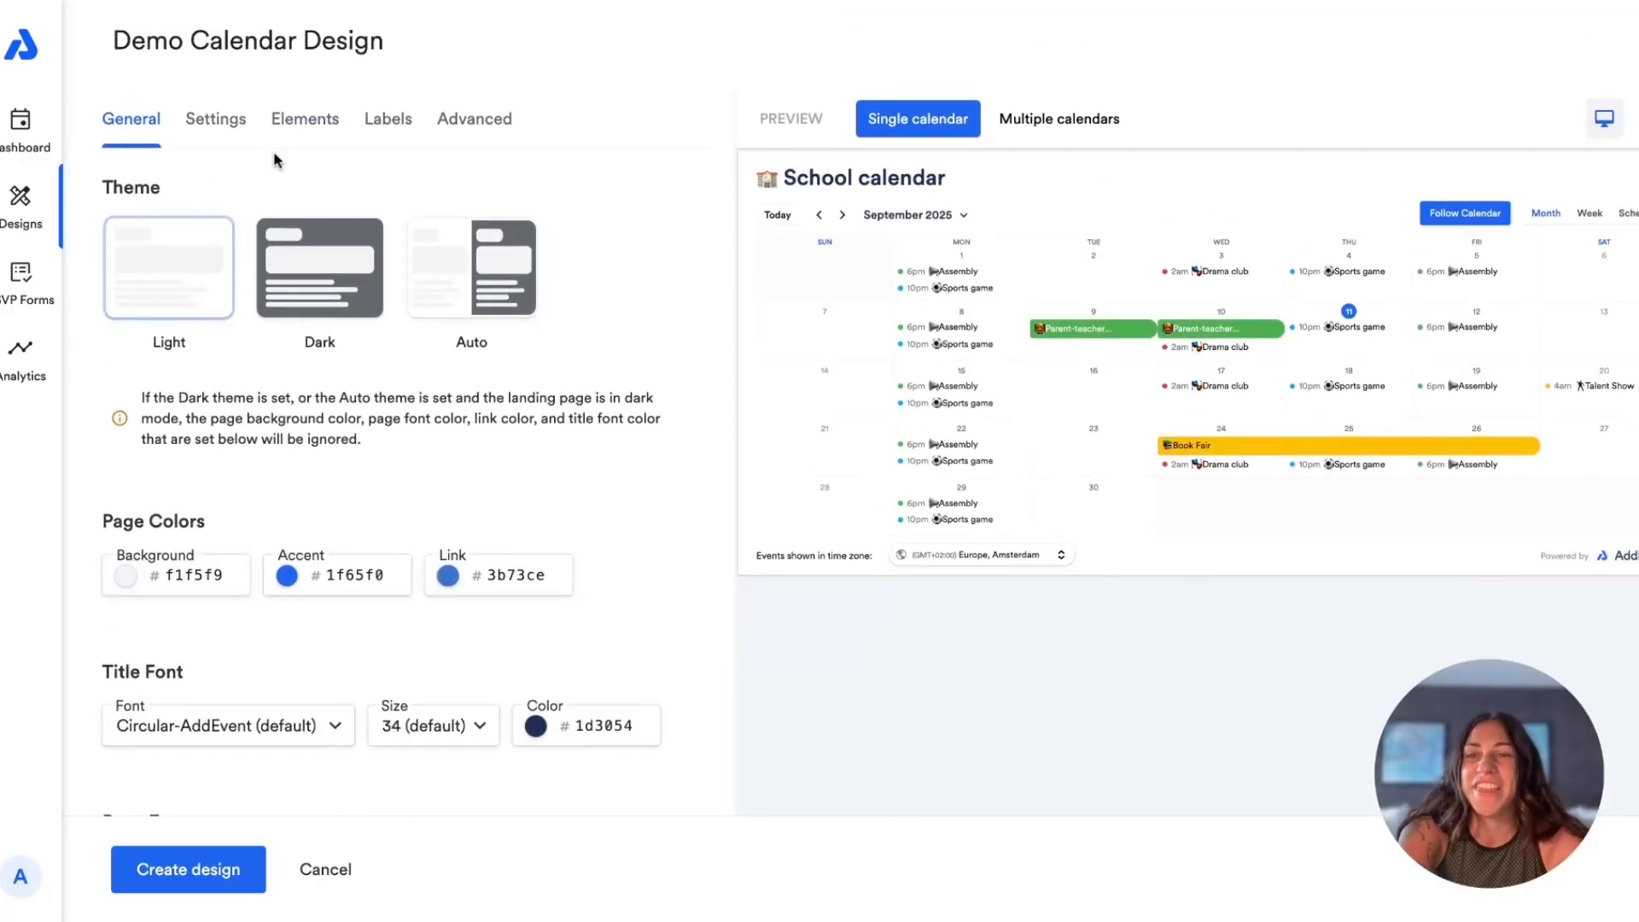
Step: Review the design's behavior settings: default view, first day of the week, sidebar, start date, past events and event display
left_click(215, 119)
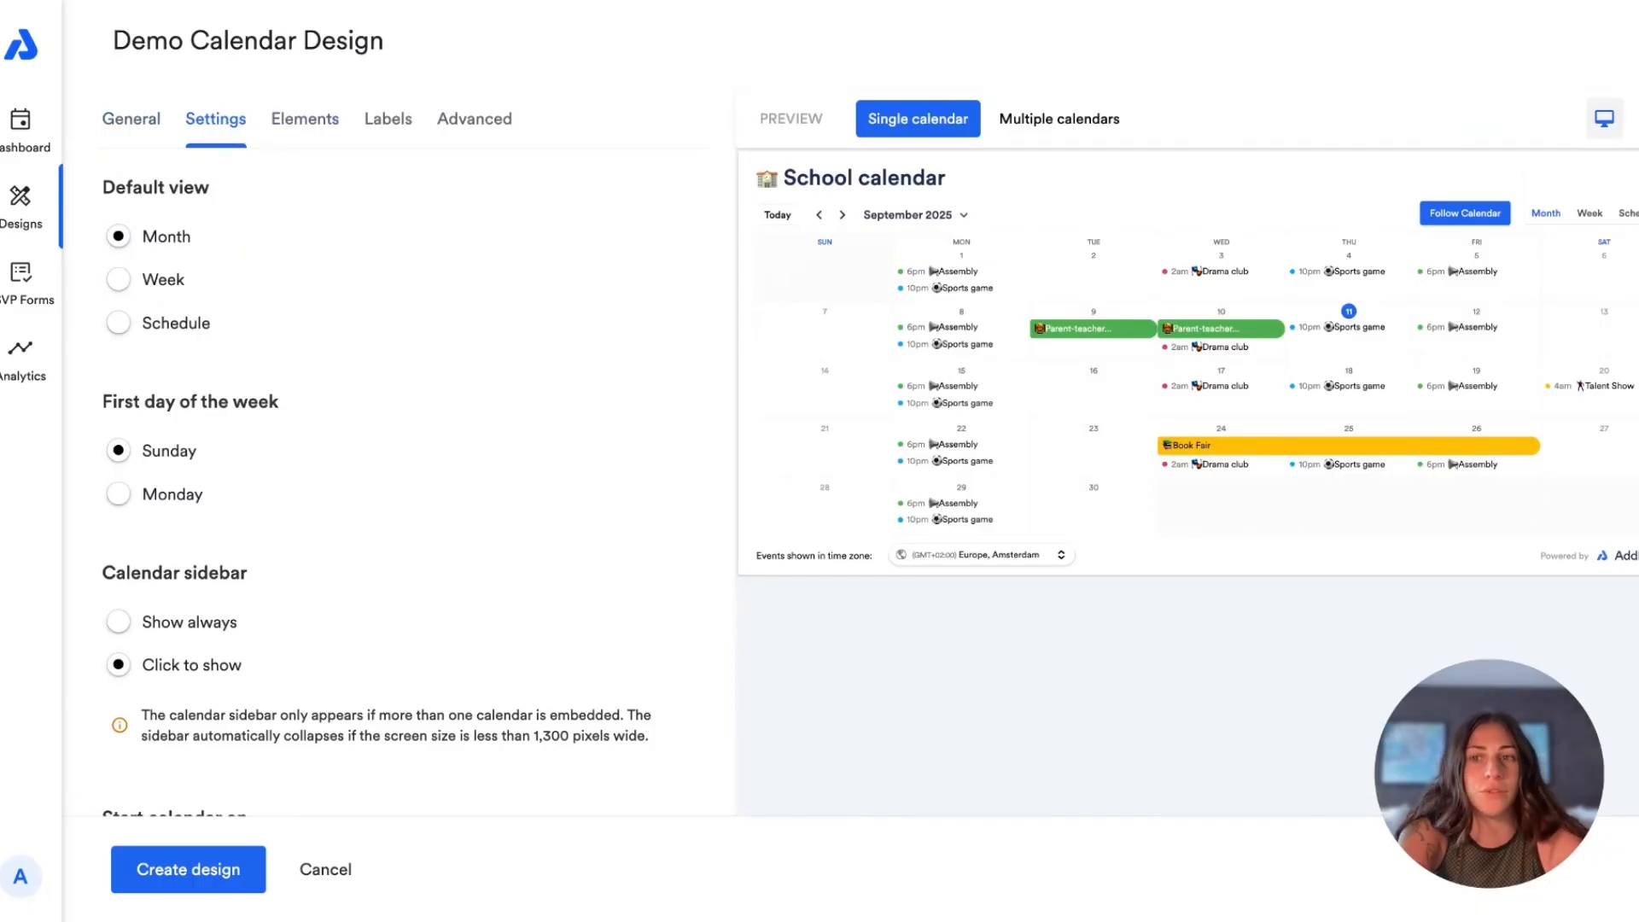
scroll(409, 427, "down", 2)
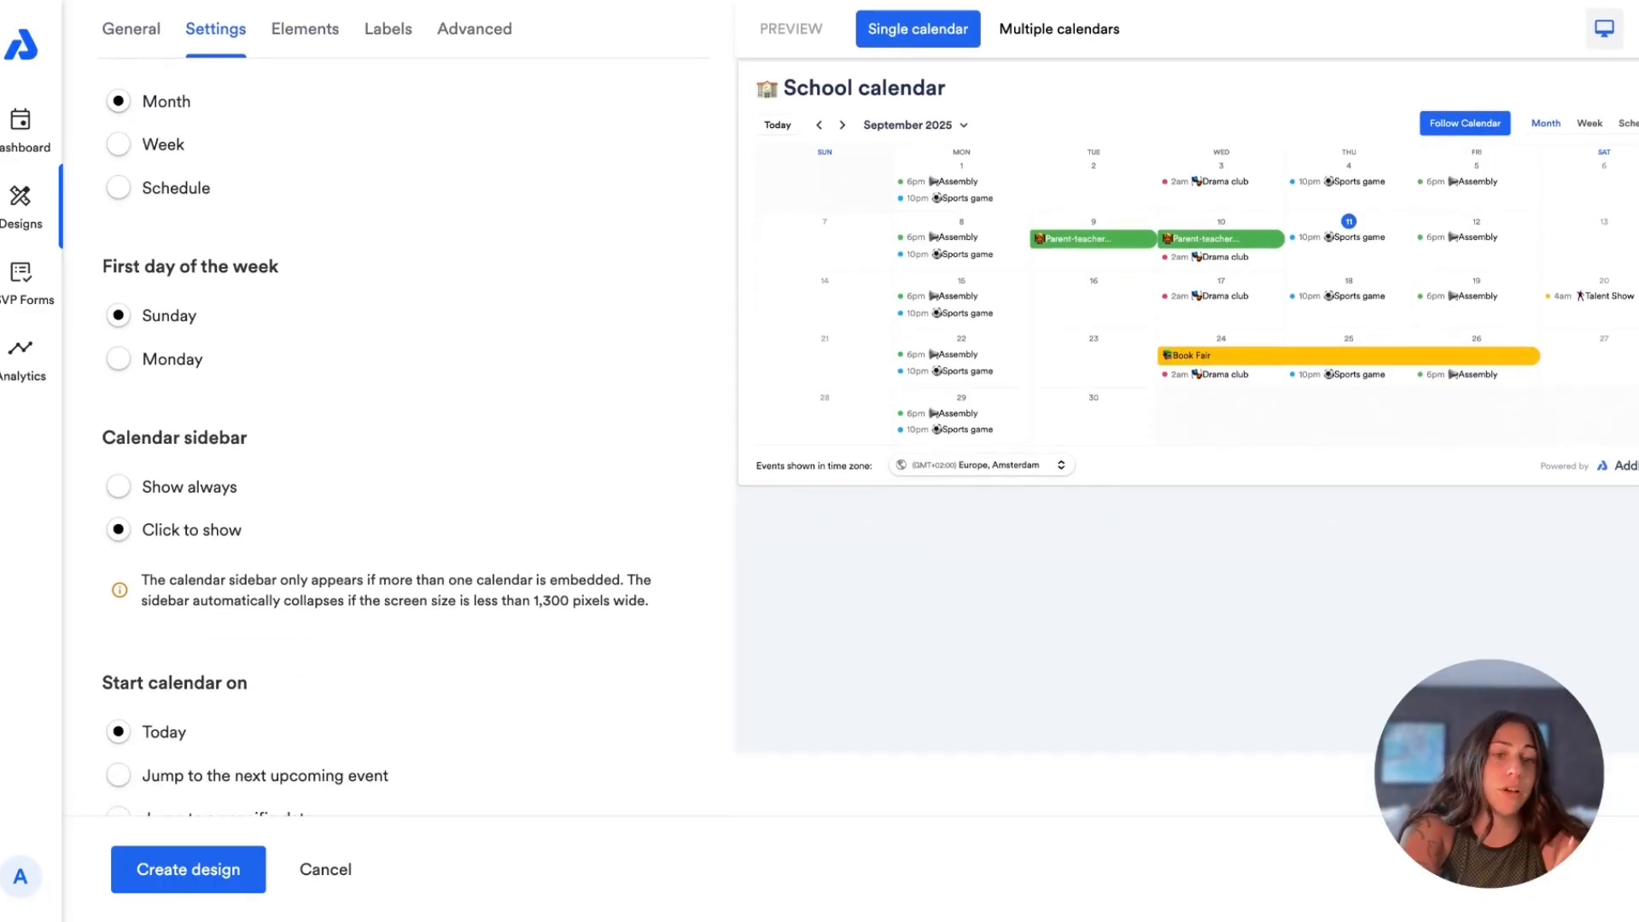
scroll(162, 444, "down", 4)
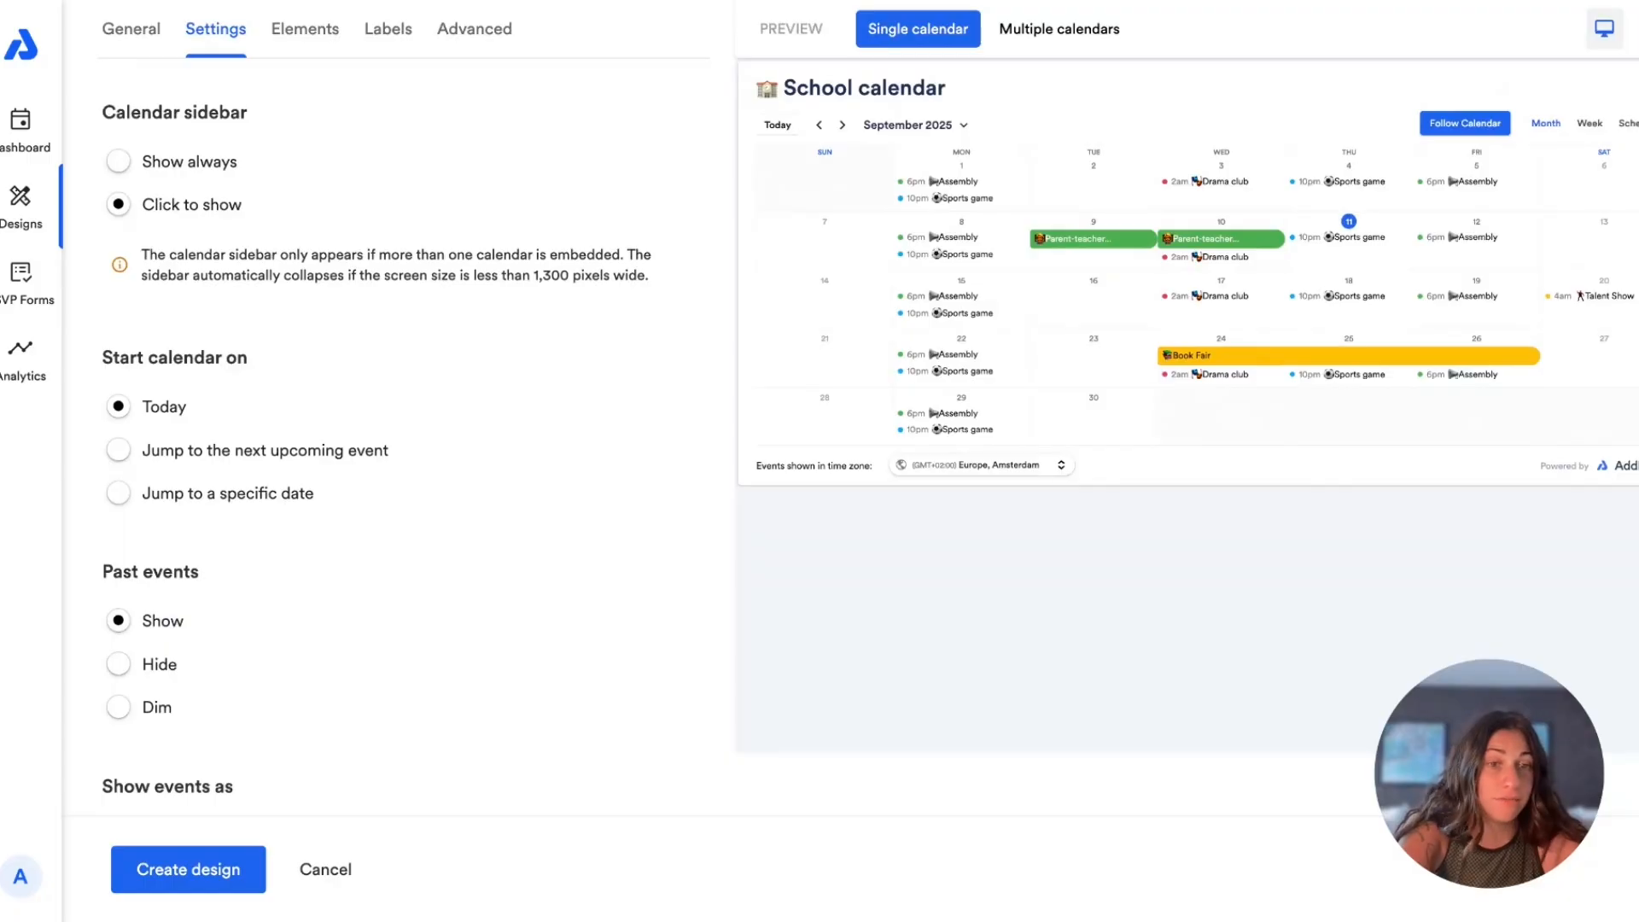
scroll(181, 566, "down", 1)
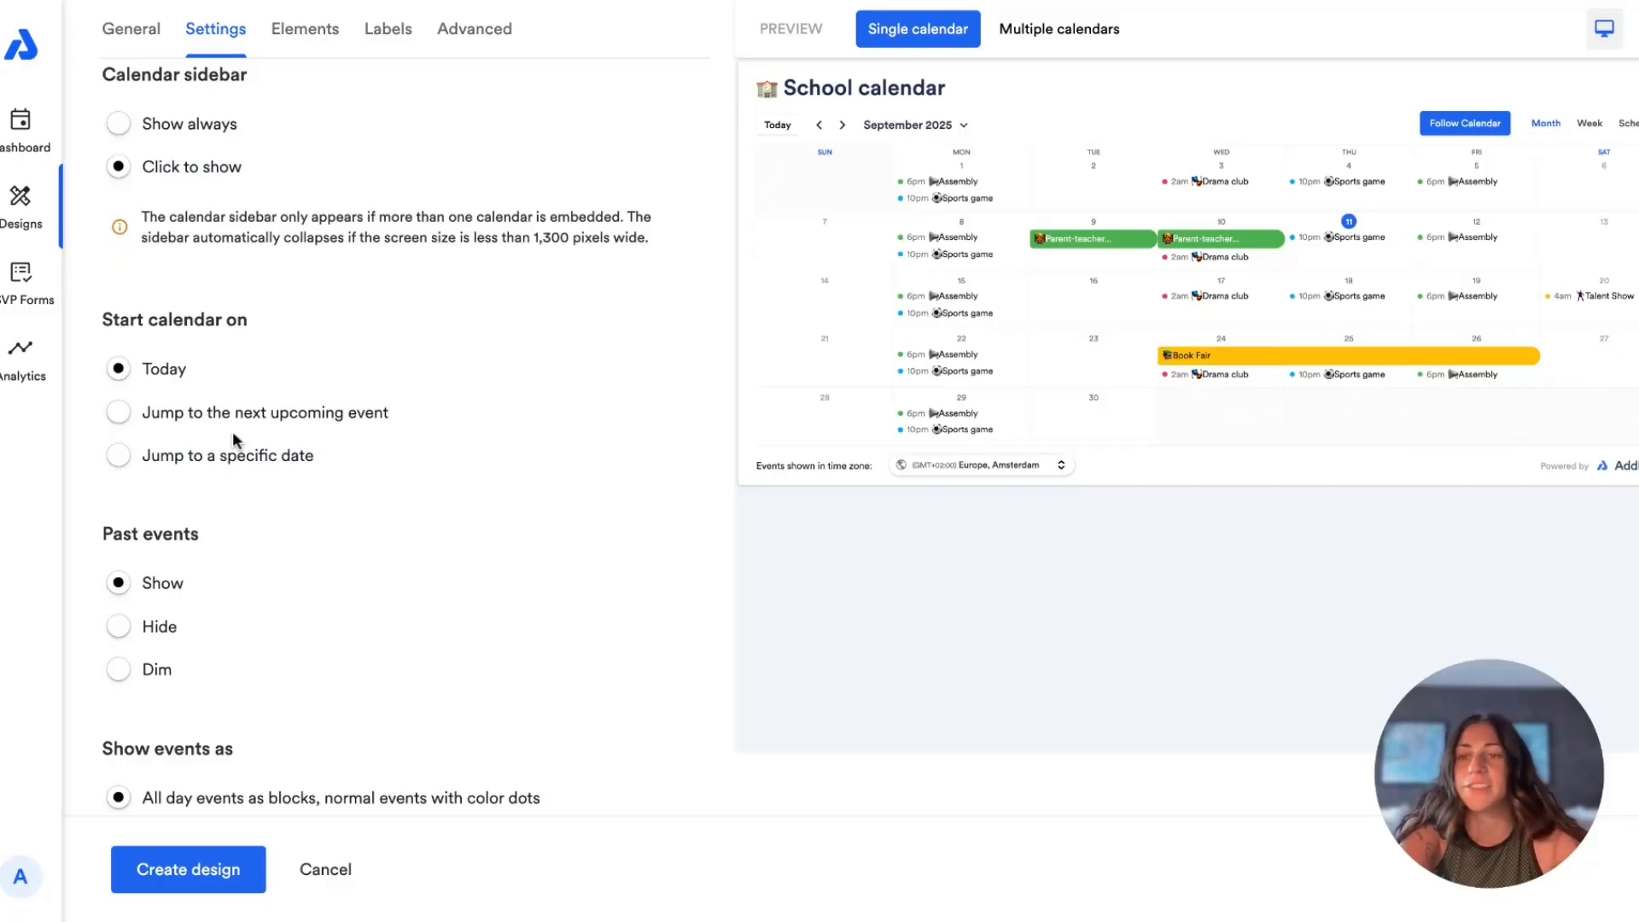
scroll(232, 432, "down", 2)
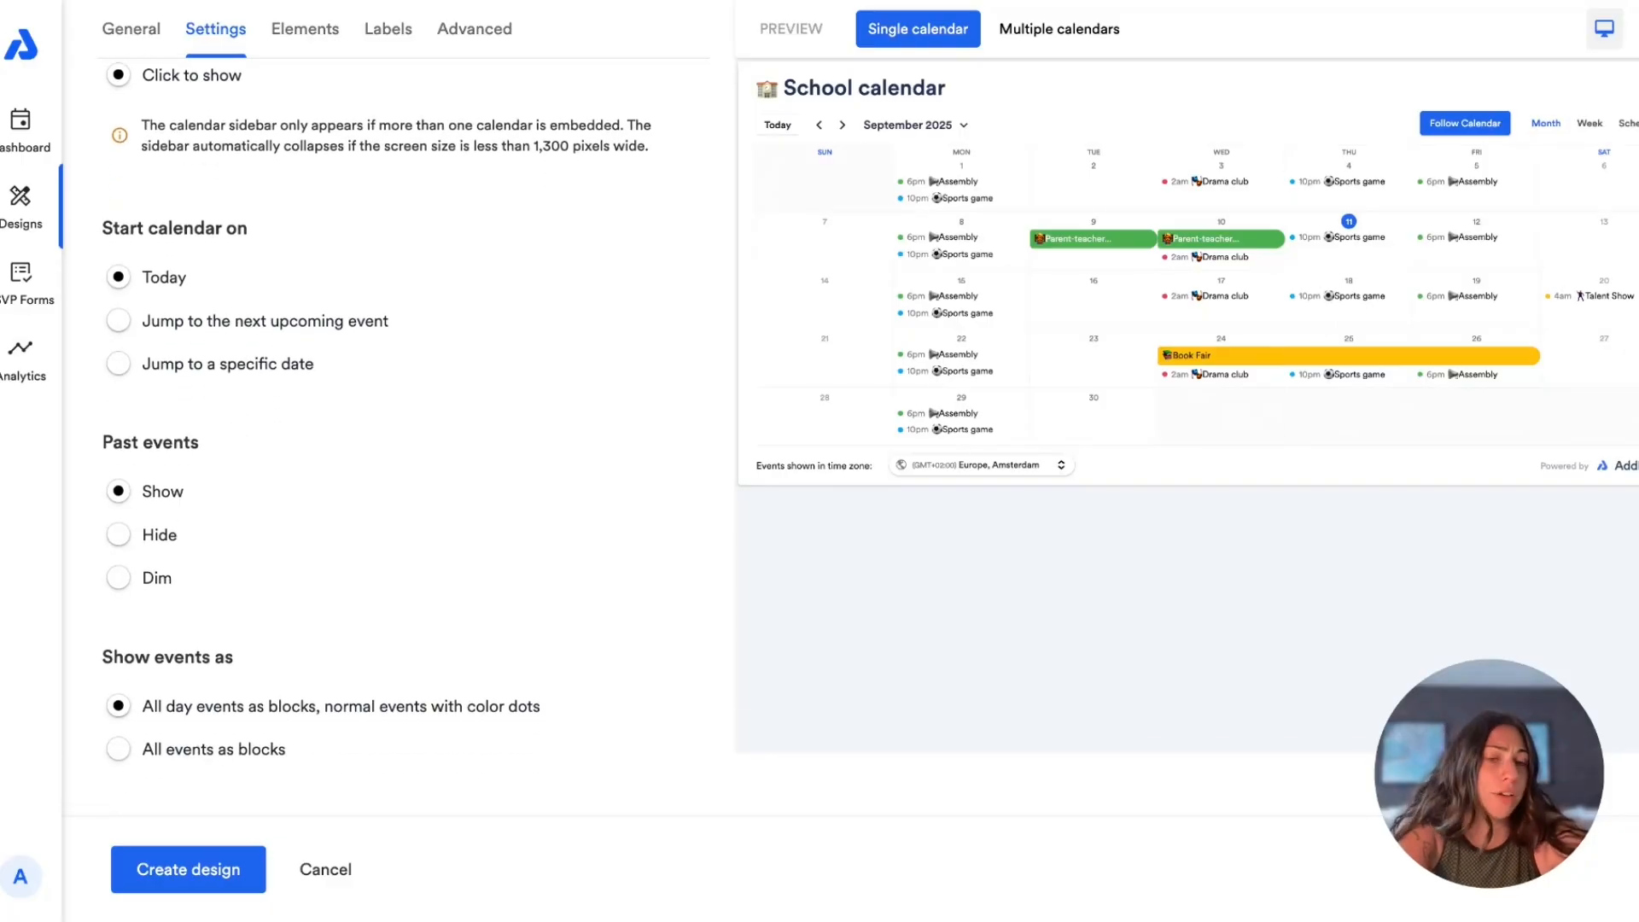
scroll(147, 587, "down", 4)
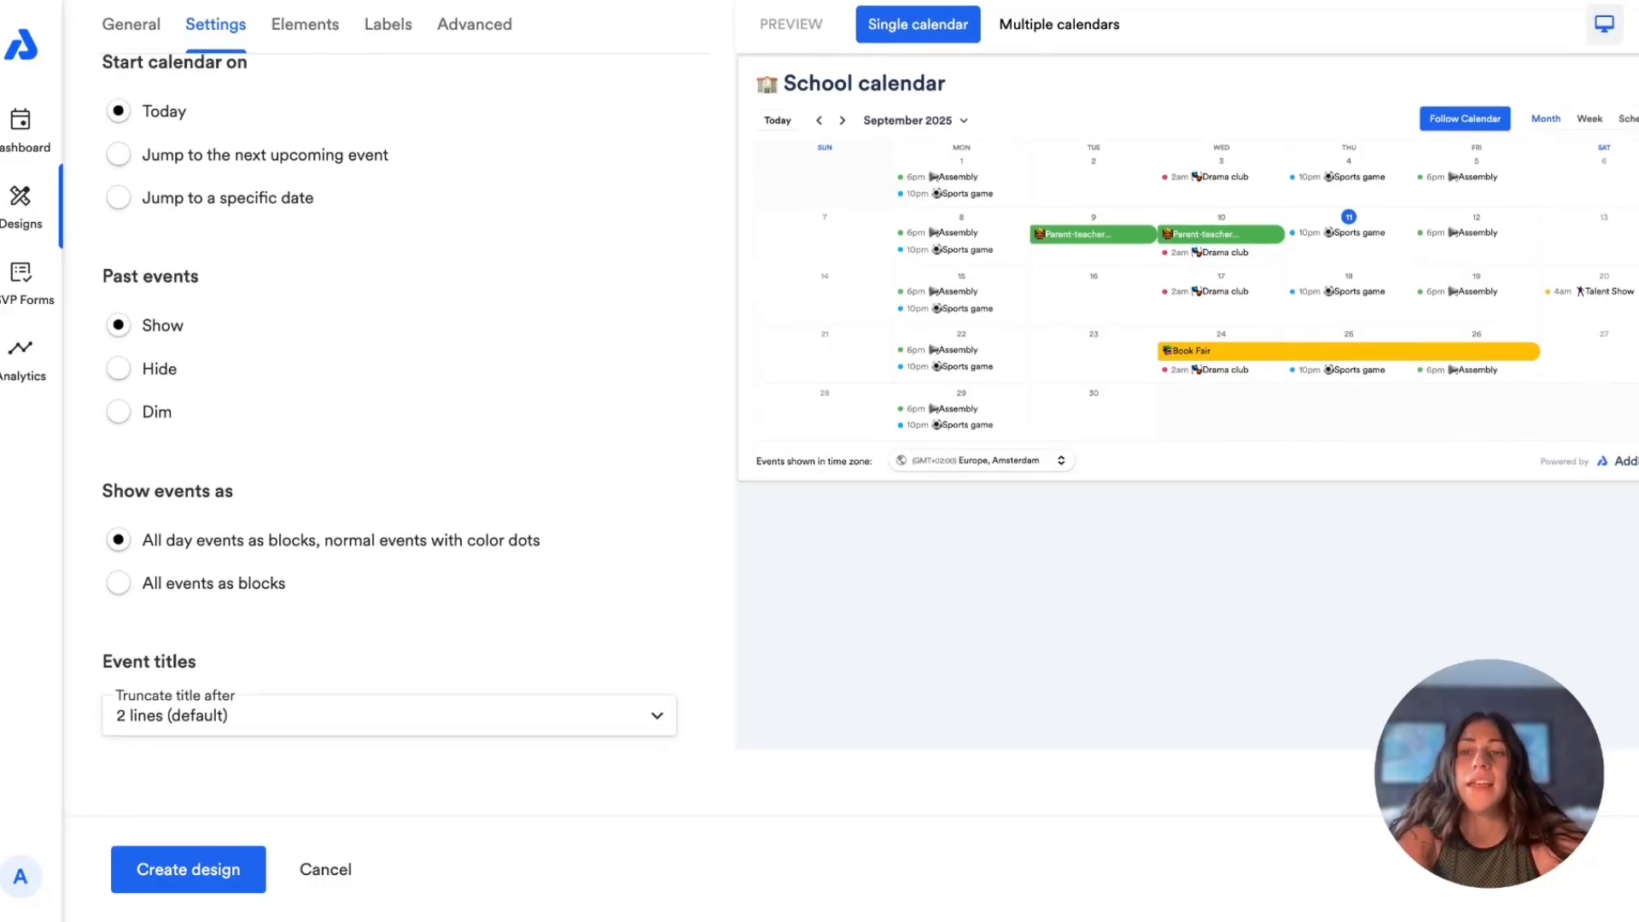
Step: Preview all events as blocks, restore all-day blocks with color dots for normal events, and check the event title truncation options
left_click(120, 587)
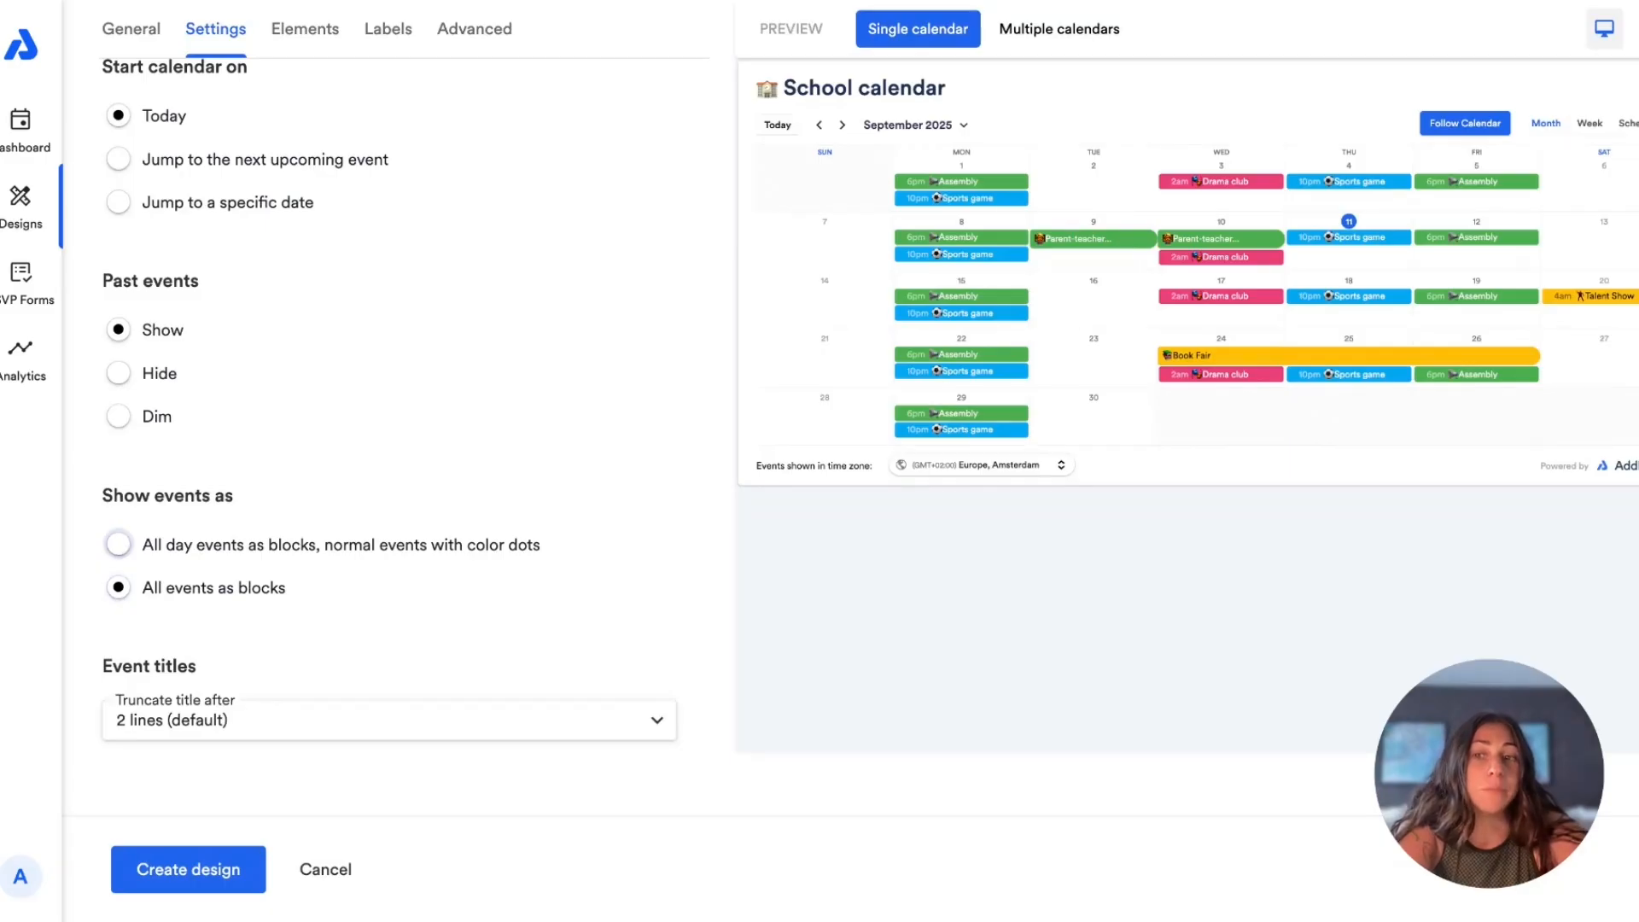
left_click(119, 544)
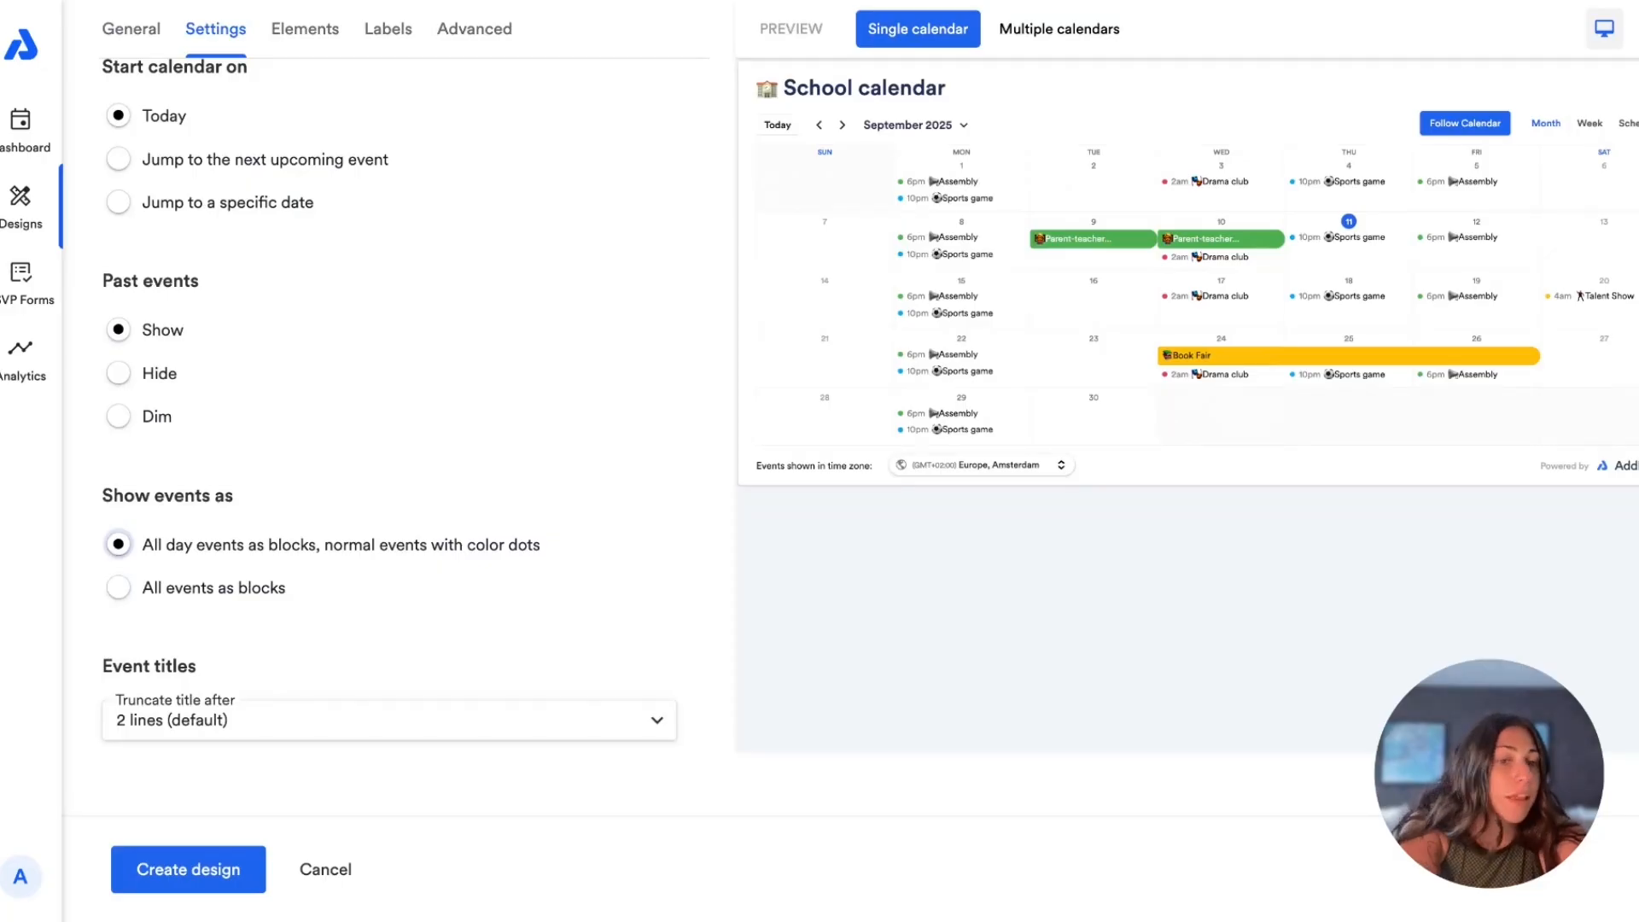
scroll(263, 392, "up", 1)
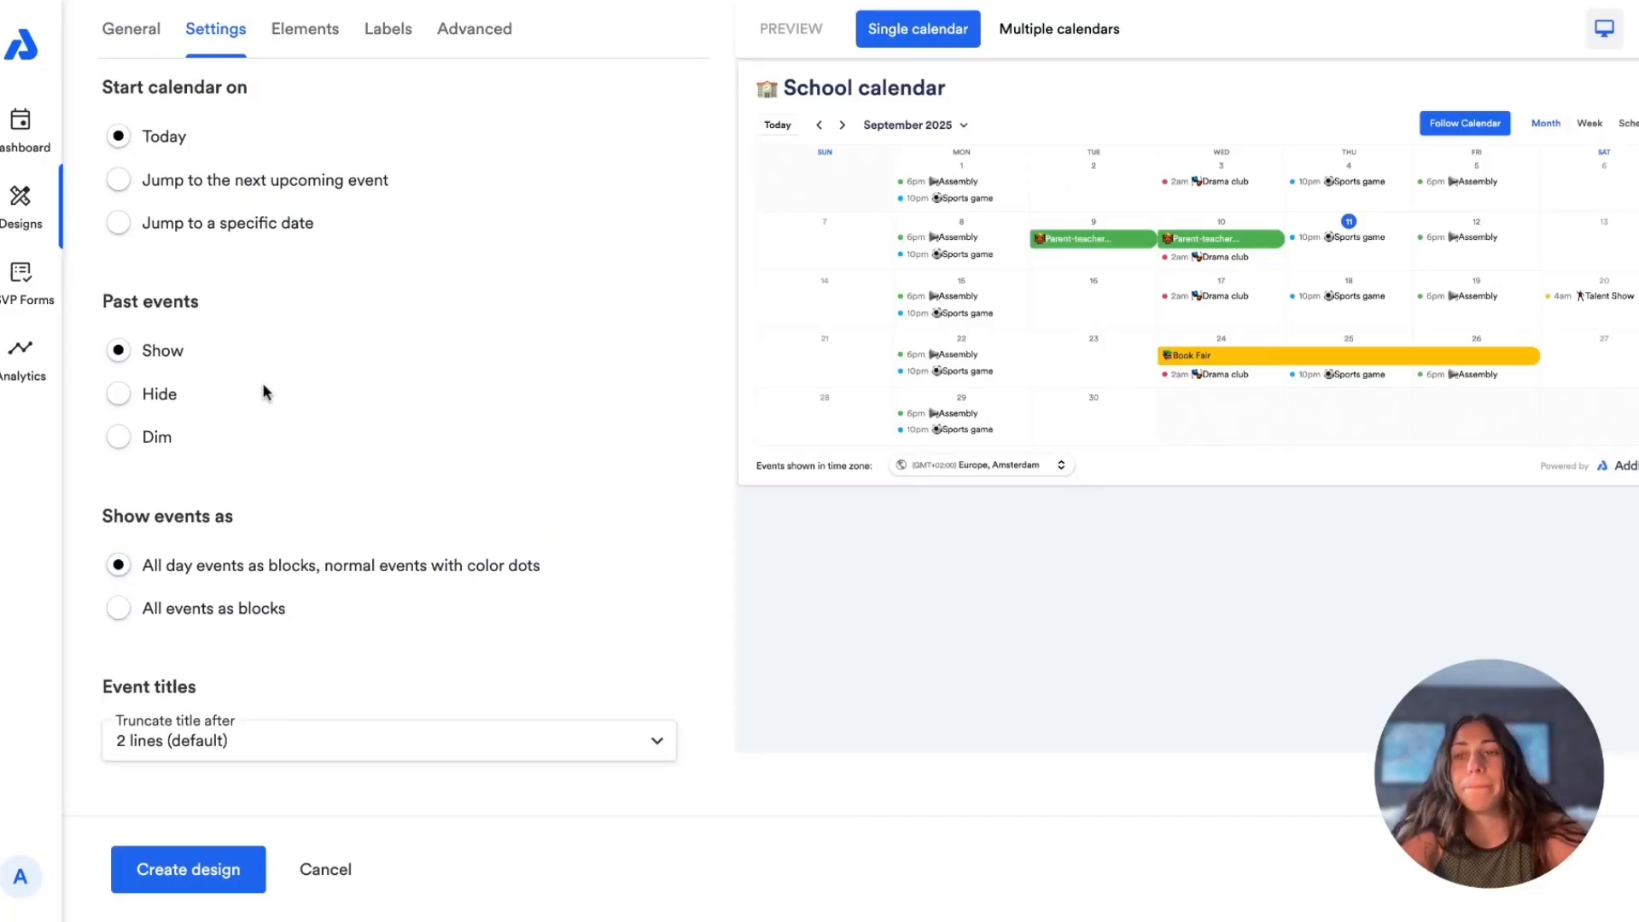
scroll(263, 392, "down", 1)
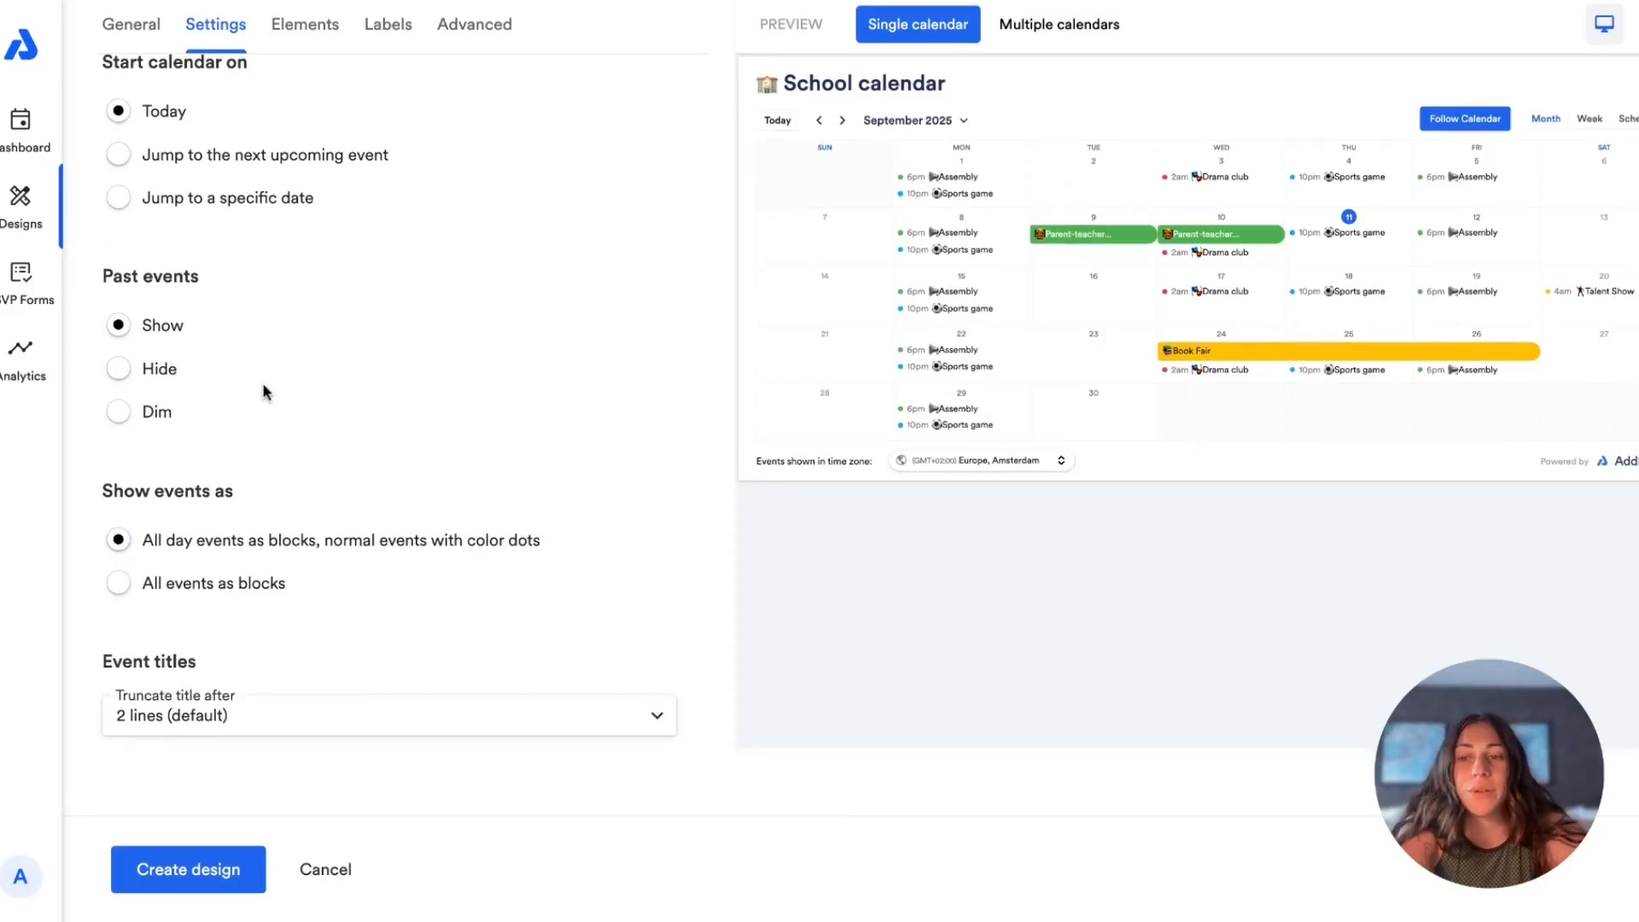
left_click(197, 721)
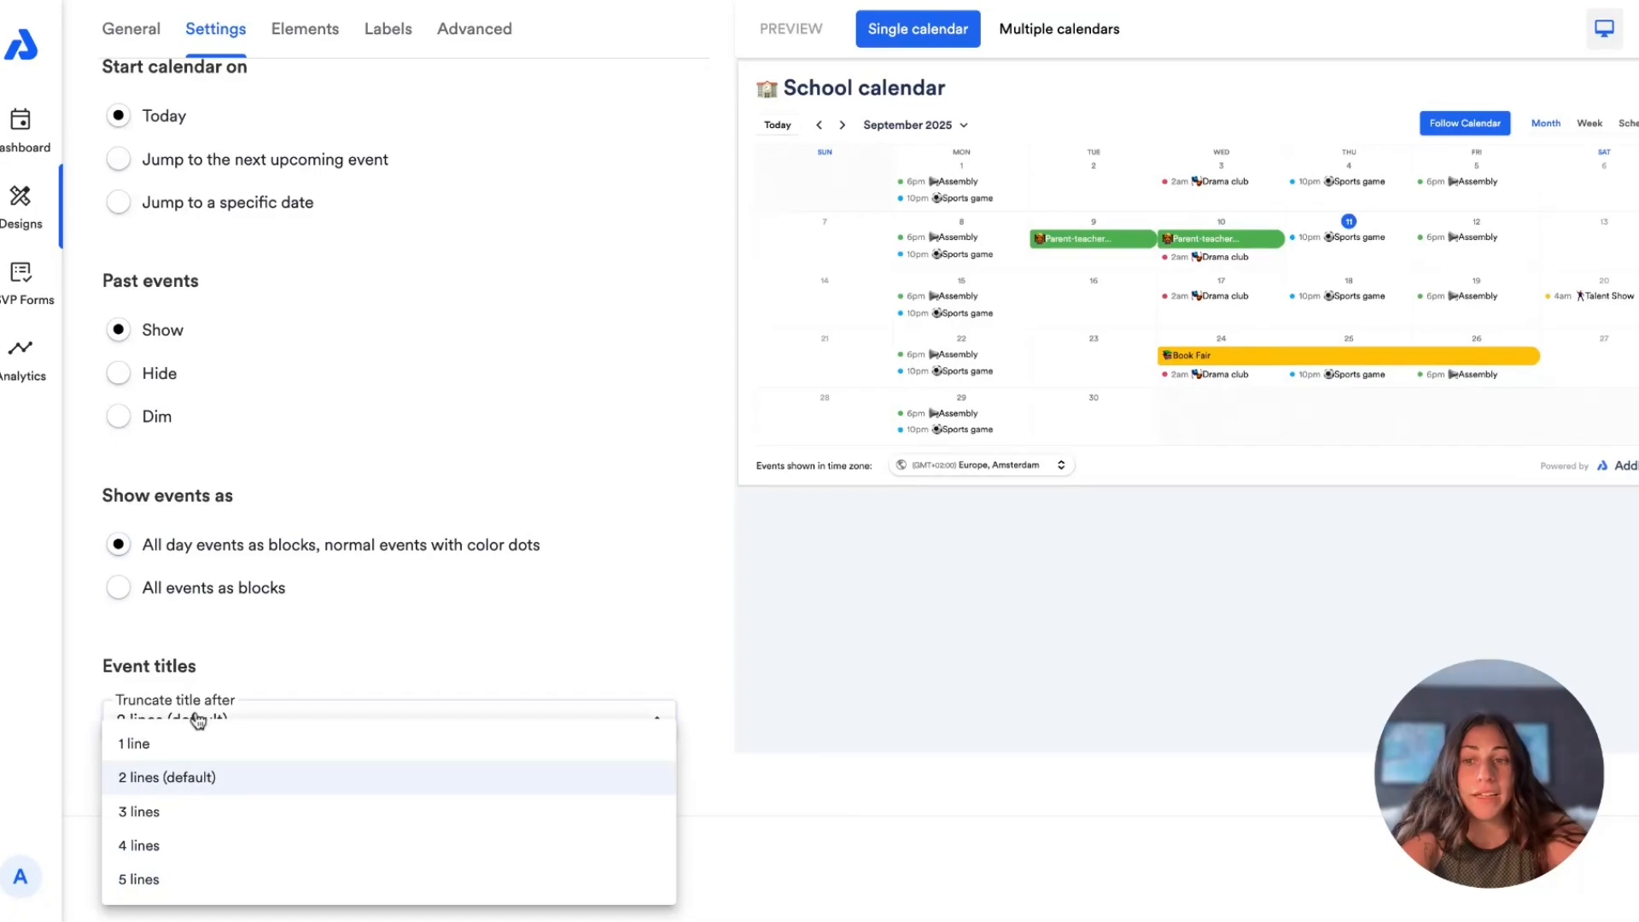
left_click(247, 653)
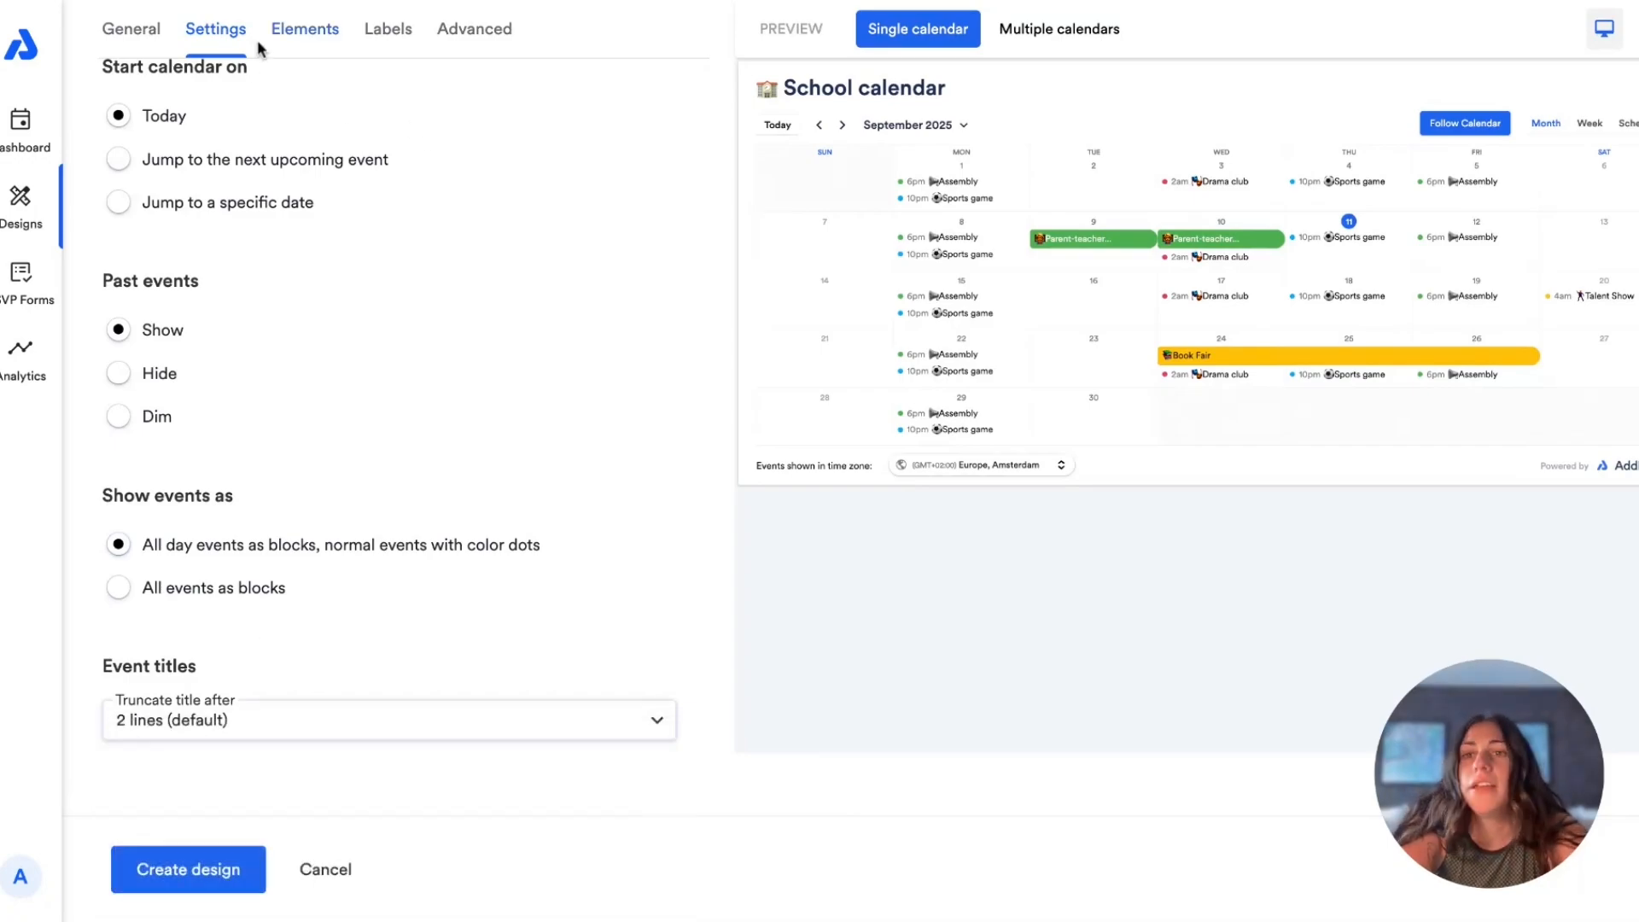
Step: Review the calendar and event popup elements of the design, including the label and button text for RSVP-enabled events
left_click(302, 35)
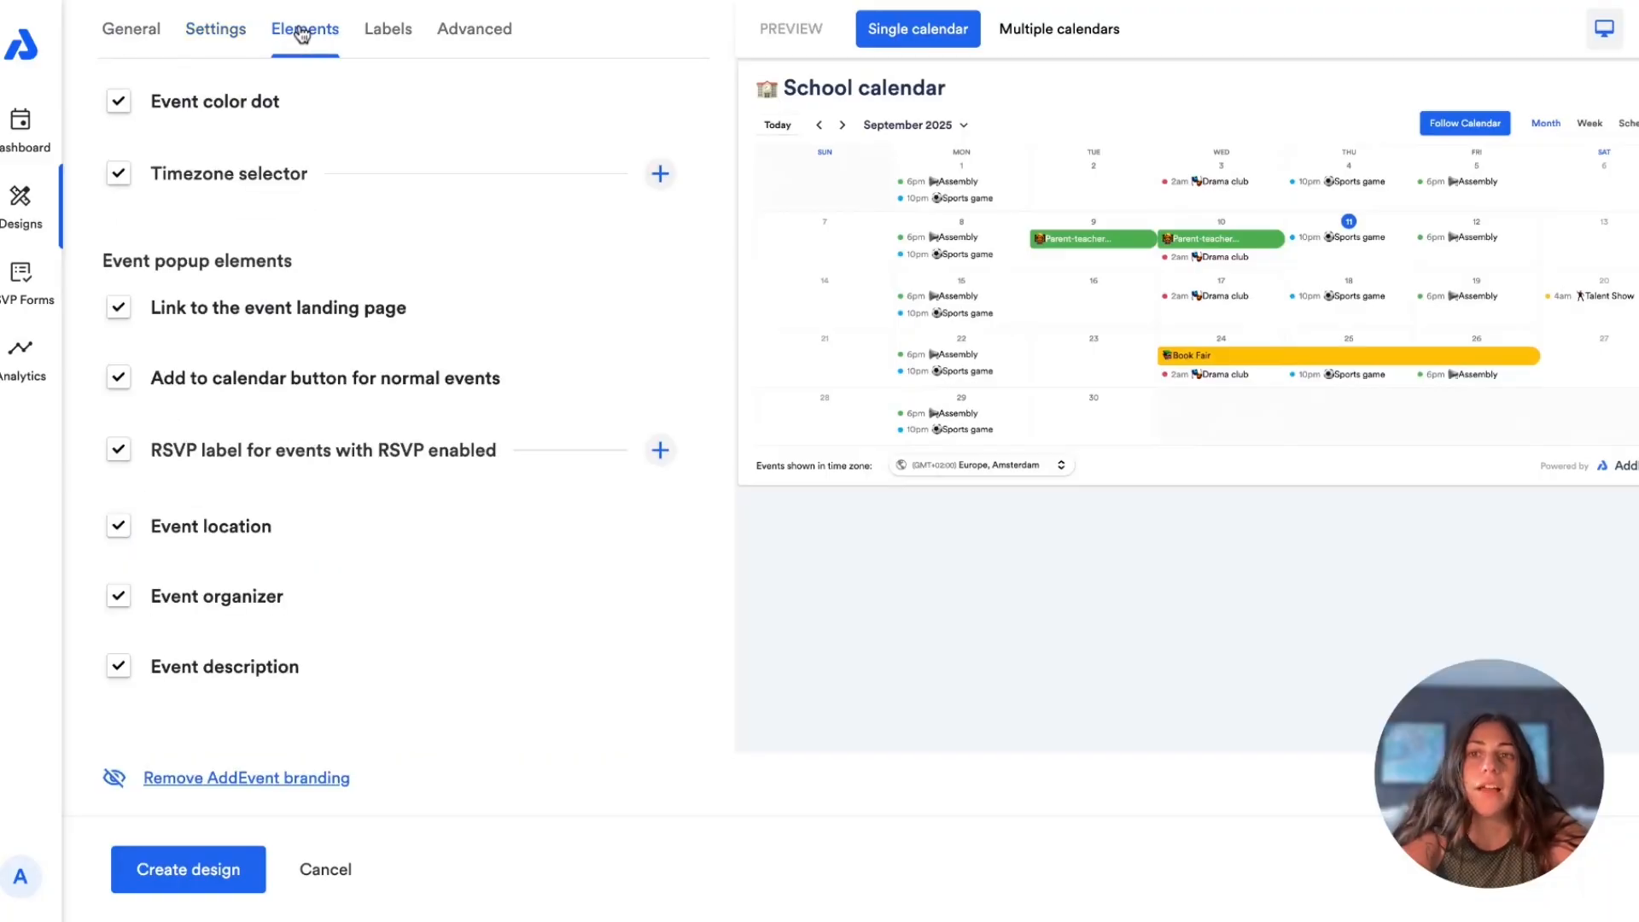
scroll(322, 359, "up", 9)
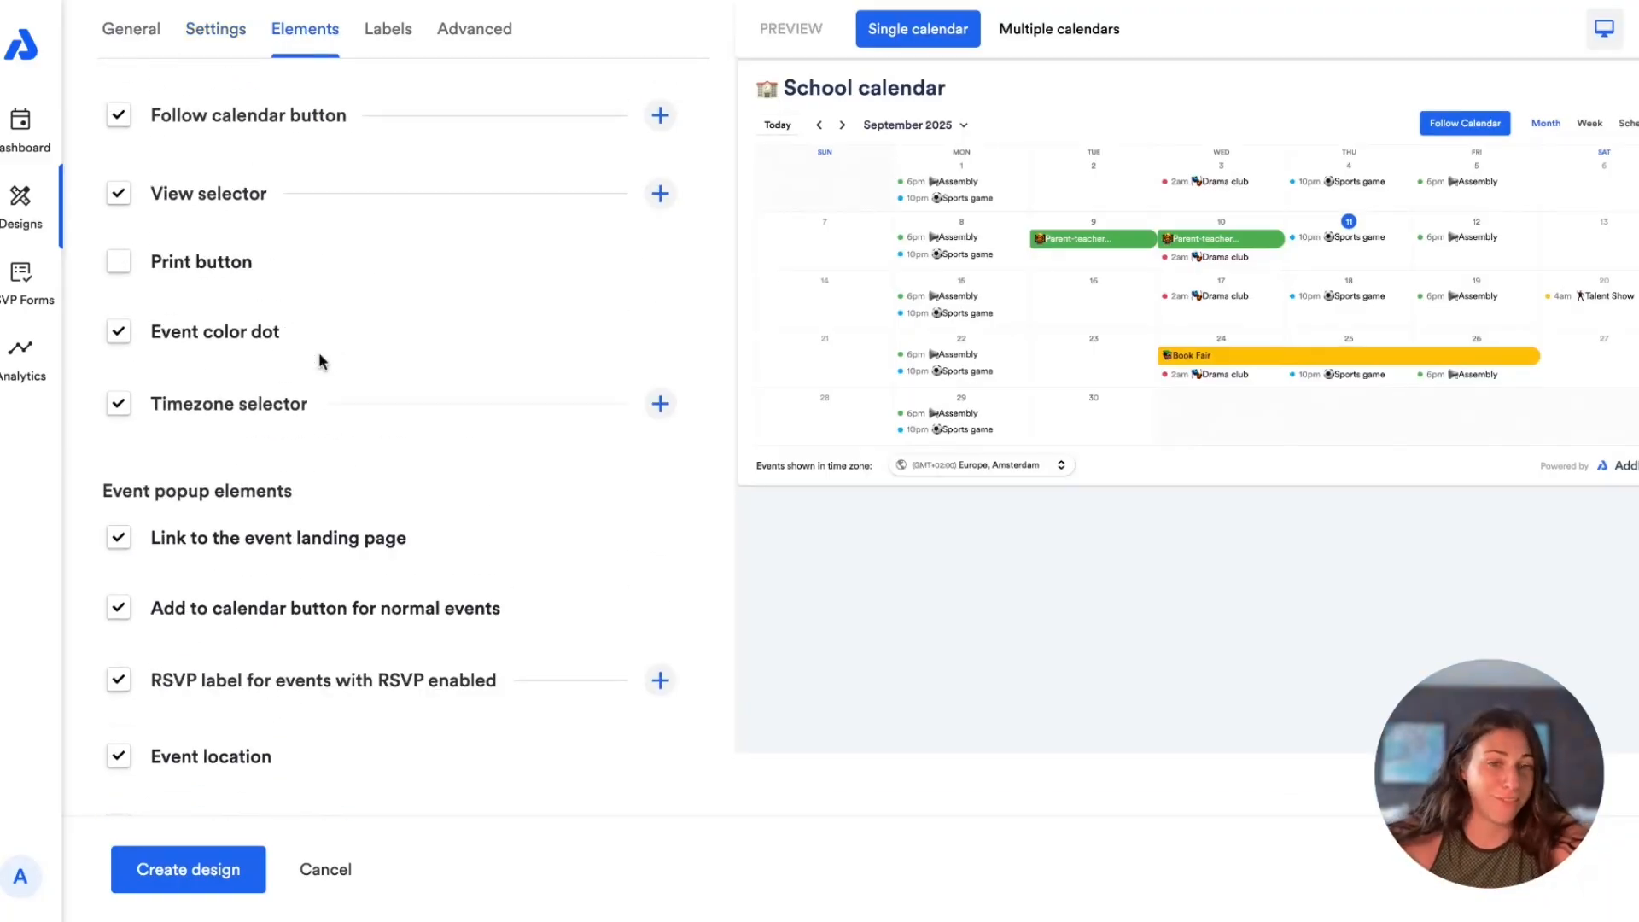
scroll(322, 361, "down", 6)
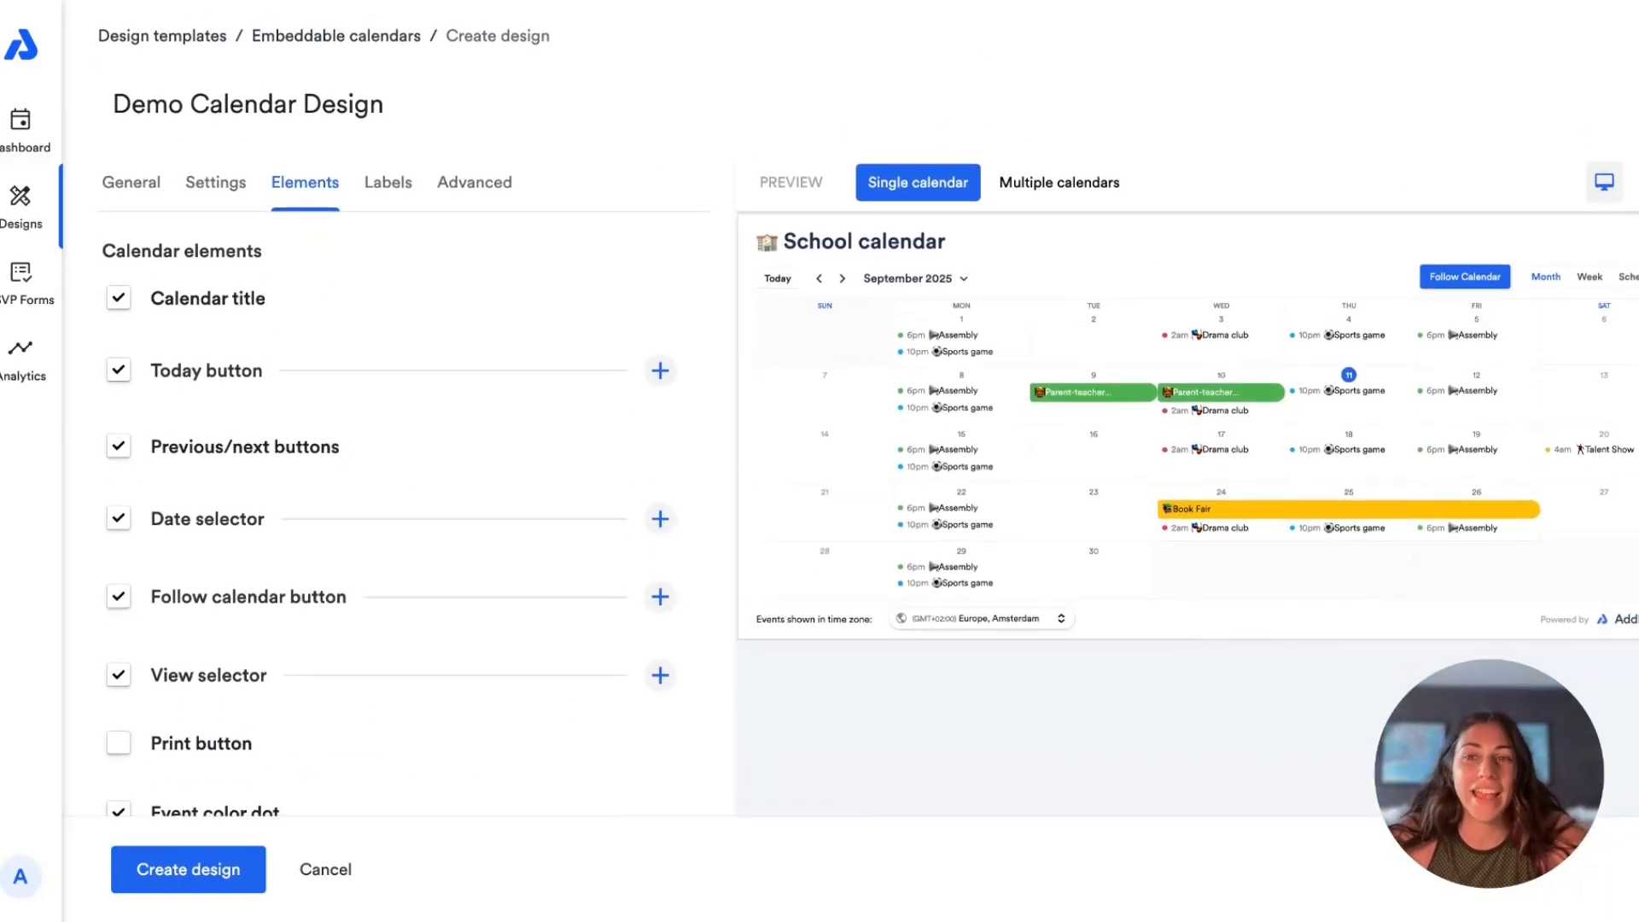
scroll(384, 426, "down", 2)
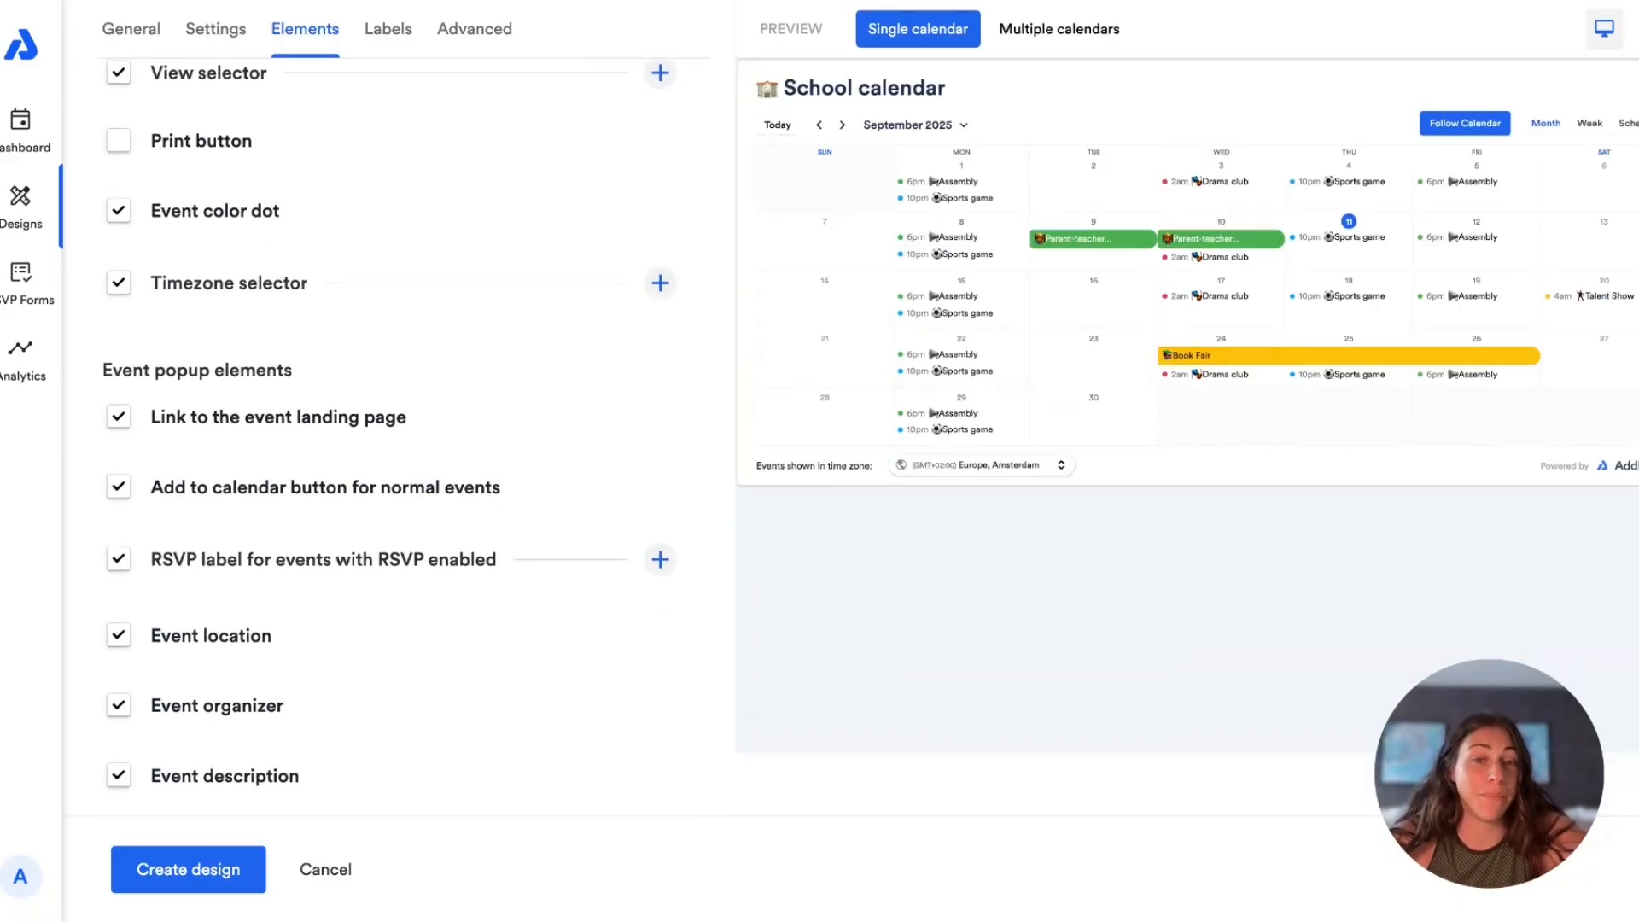
scroll(219, 529, "down", 1)
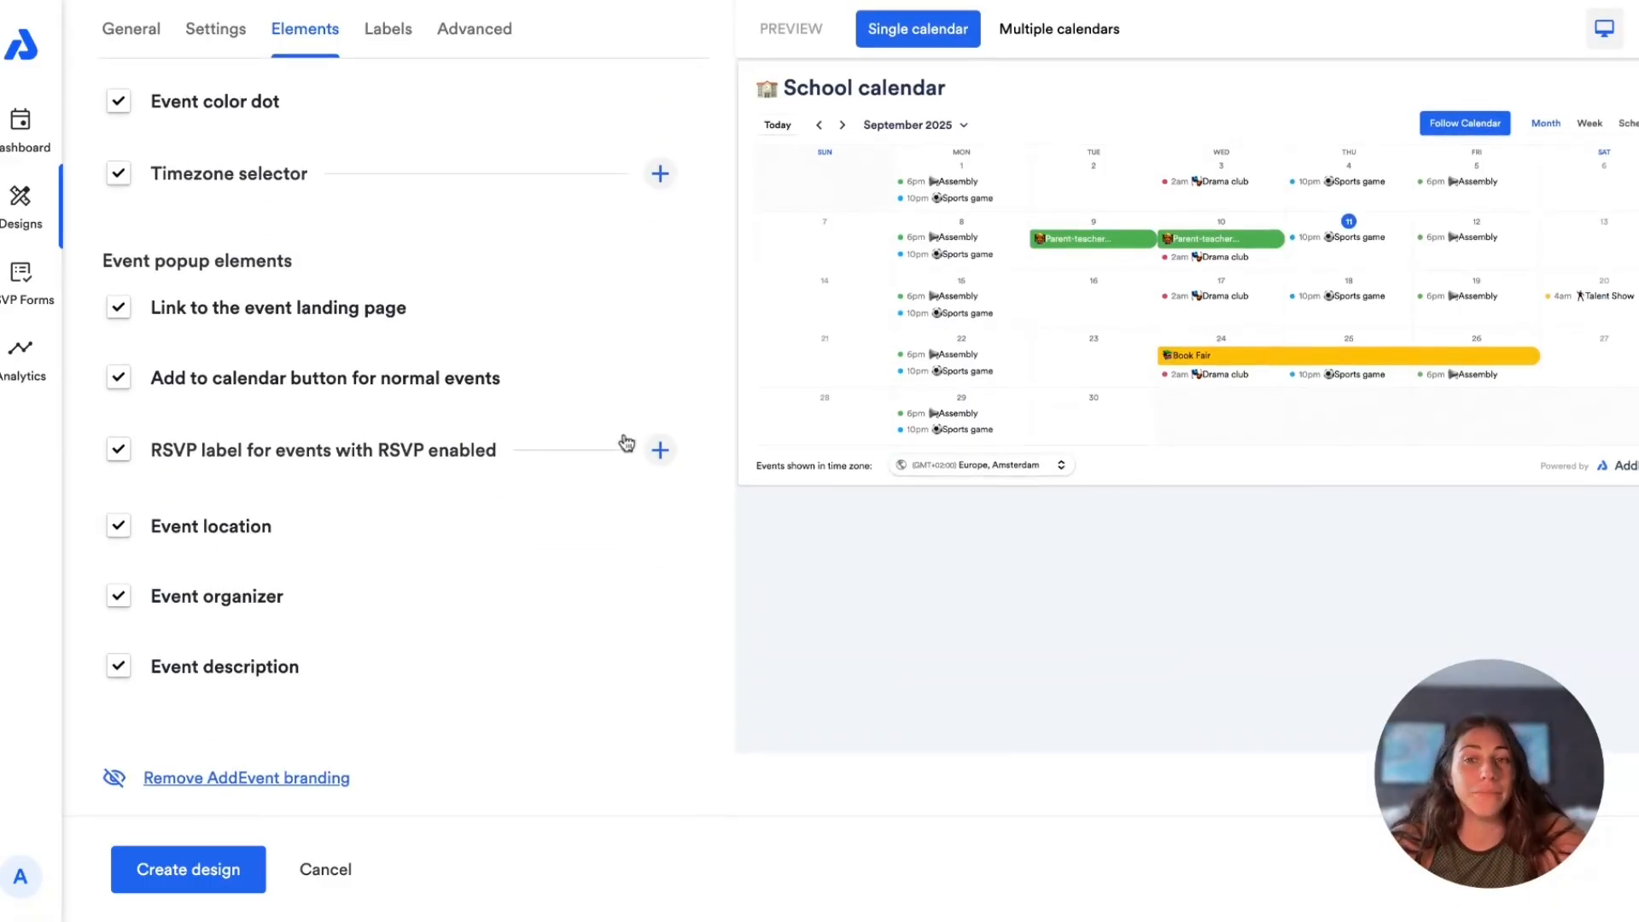
left_click(662, 453)
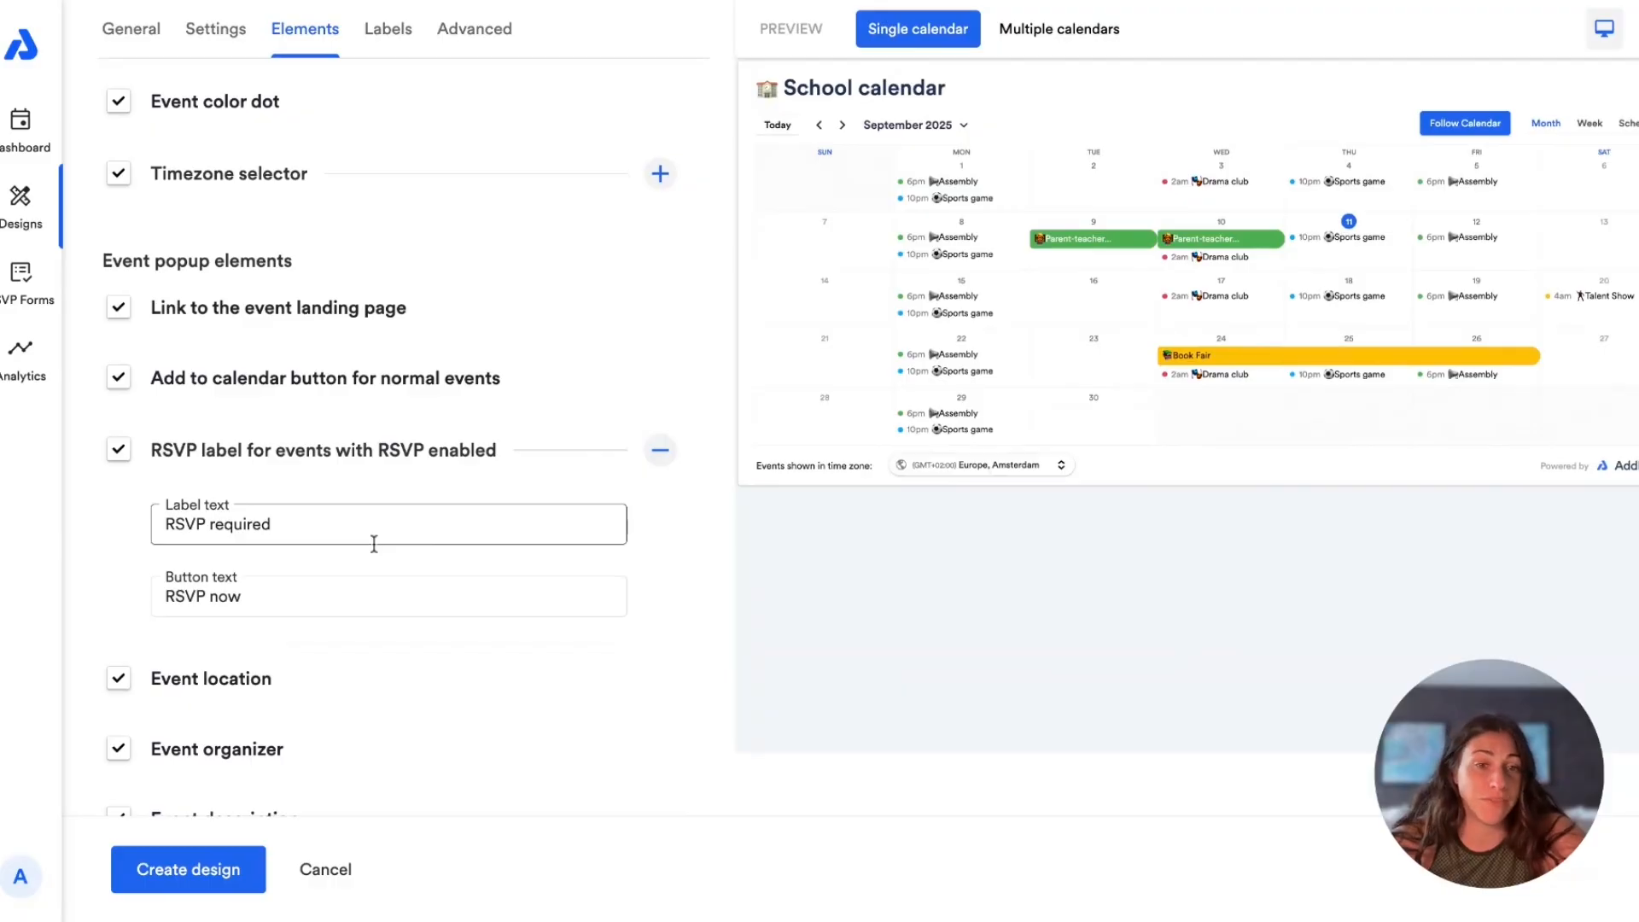
Step: Turn the calendar title element off and back on
scroll(342, 482, "up", 5)
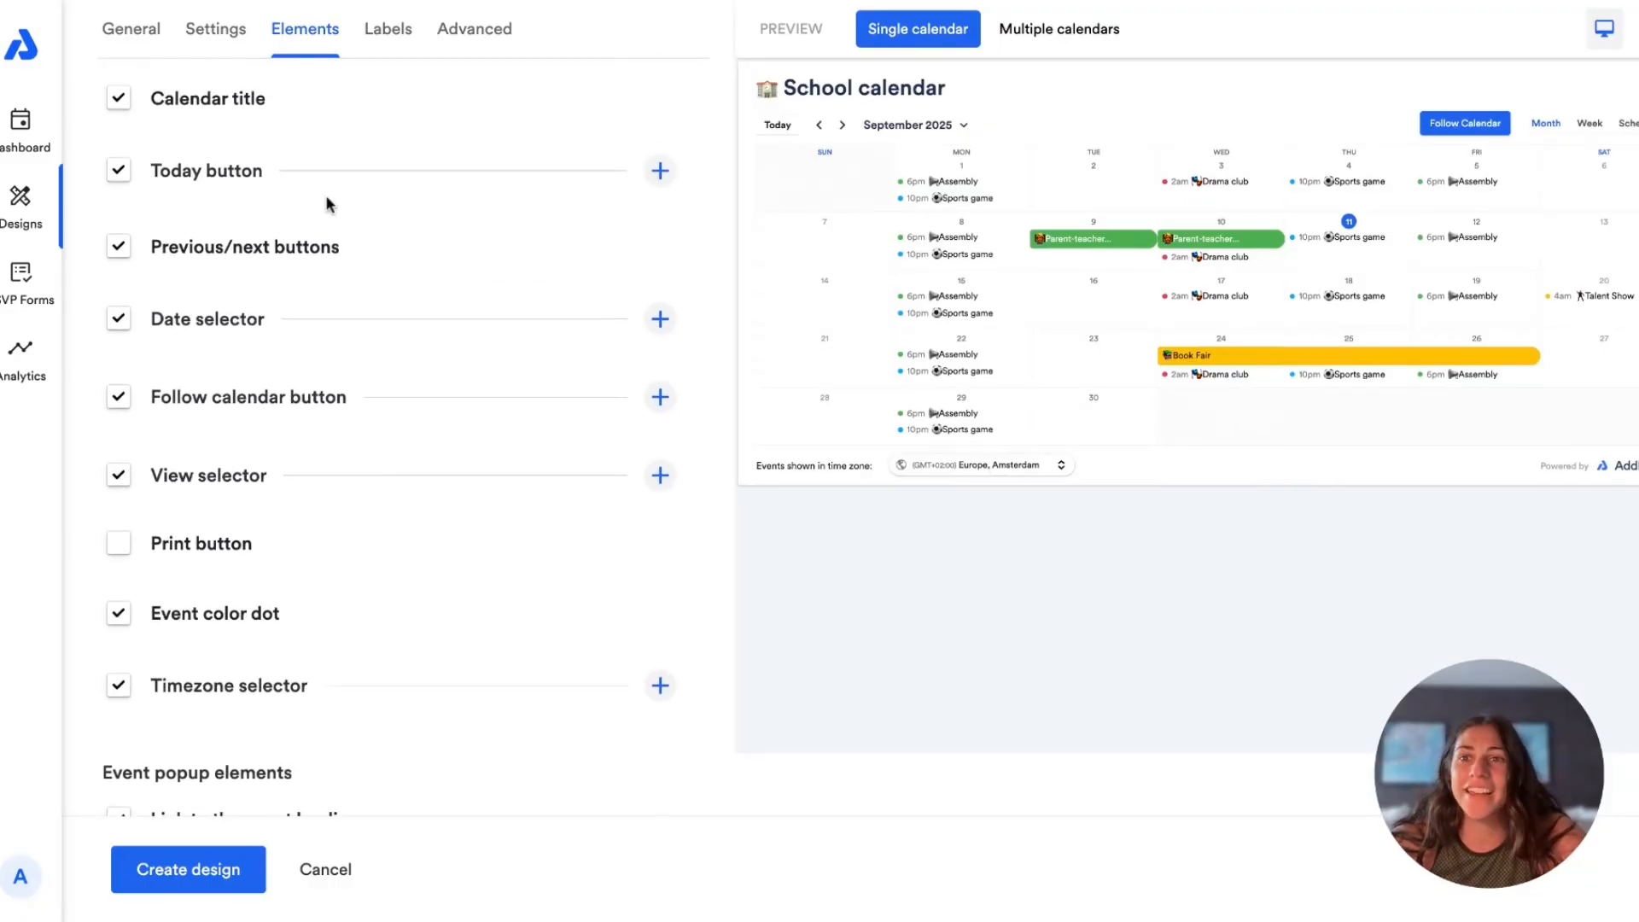
scroll(362, 321, "up", 2)
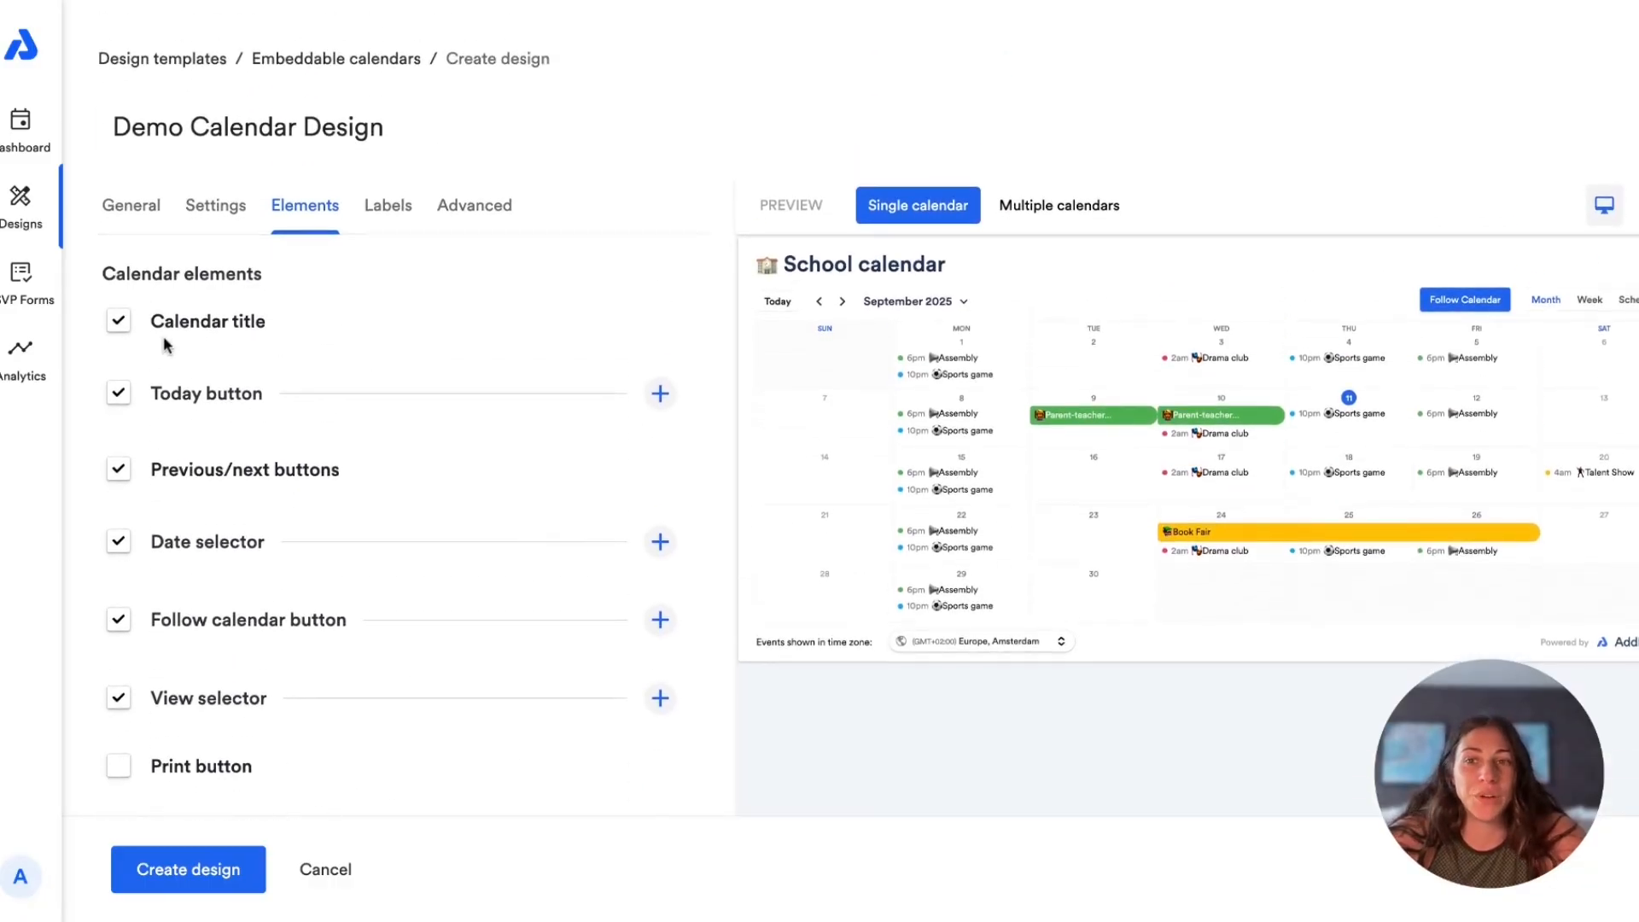
left_click(103, 321)
left_click(104, 322)
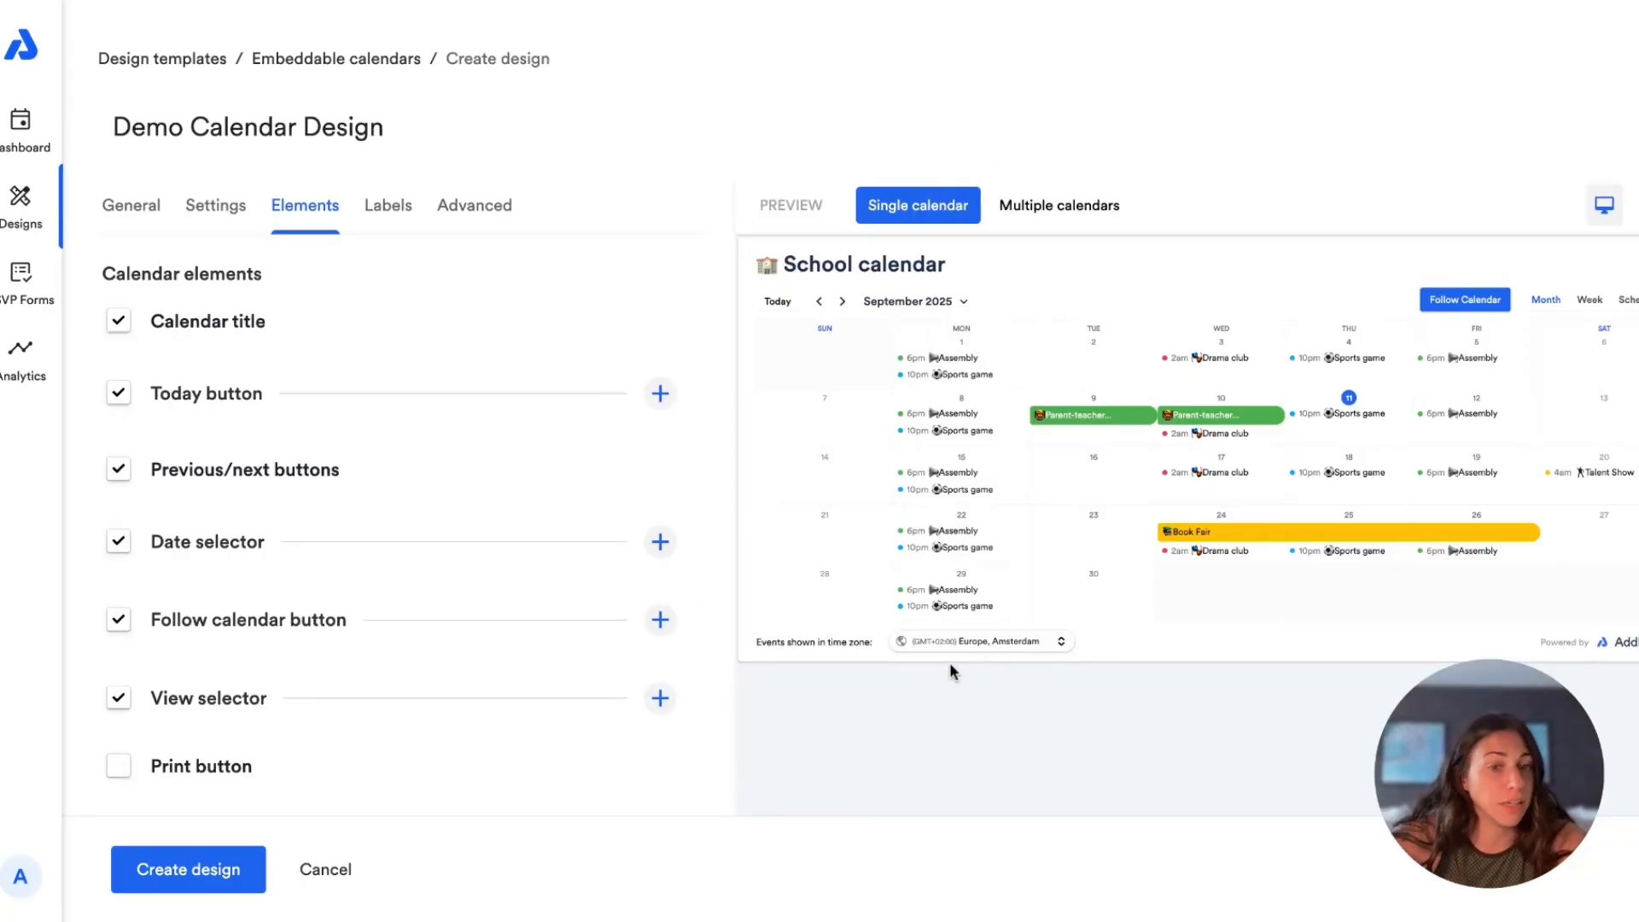
Step: Review the design's label language and its customizable month and weekday names
left_click(403, 220)
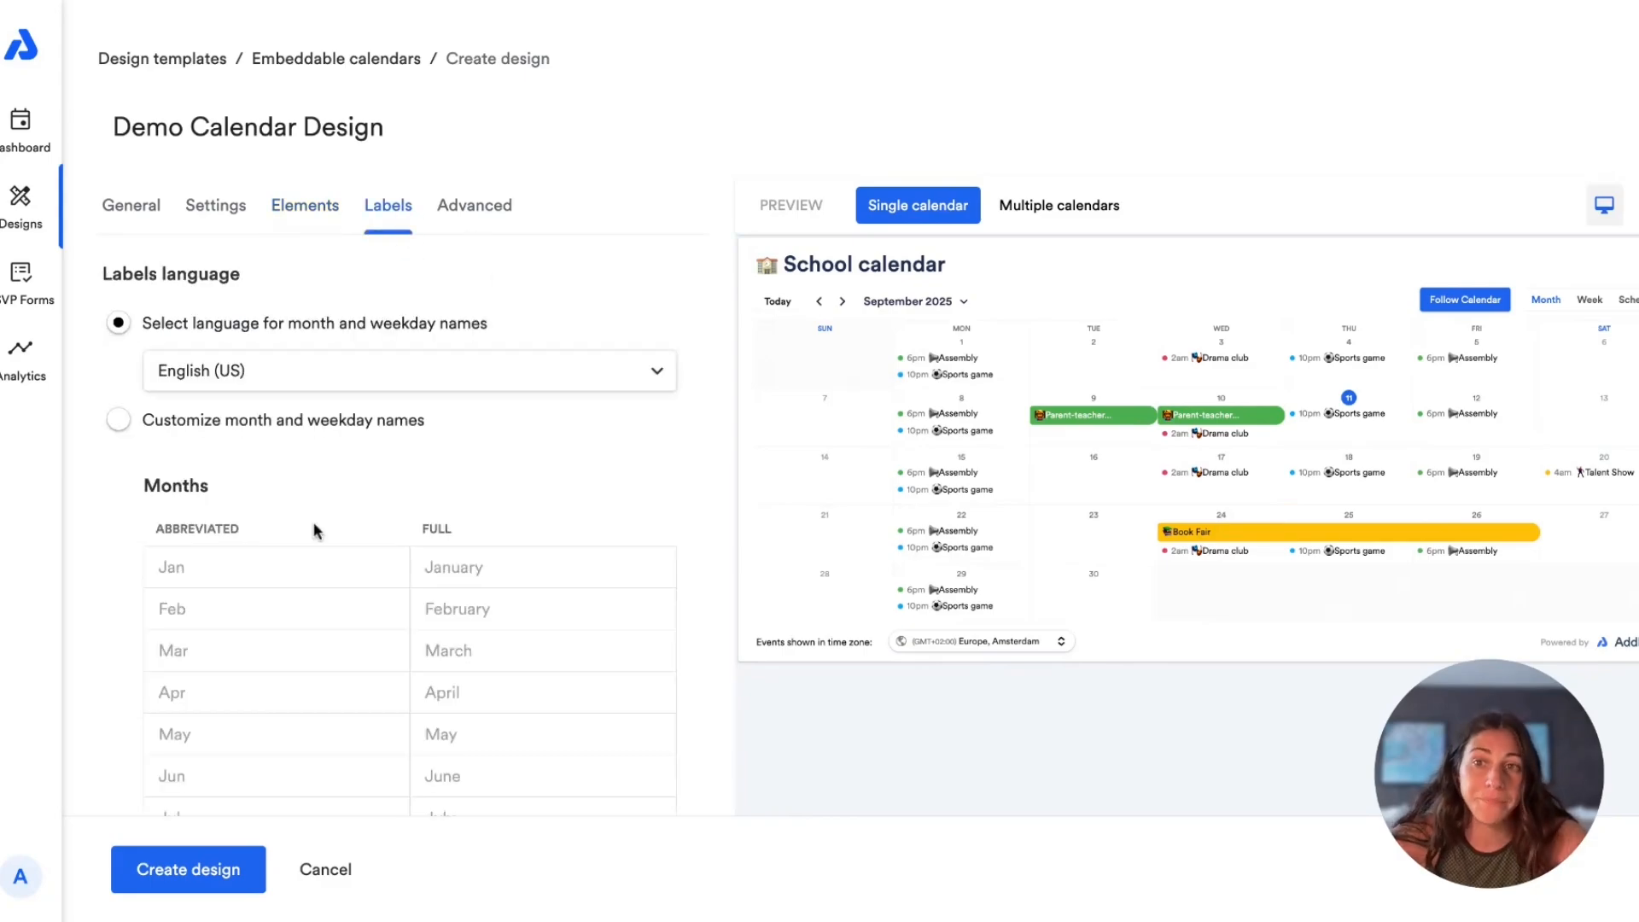
scroll(314, 525, "down", 4)
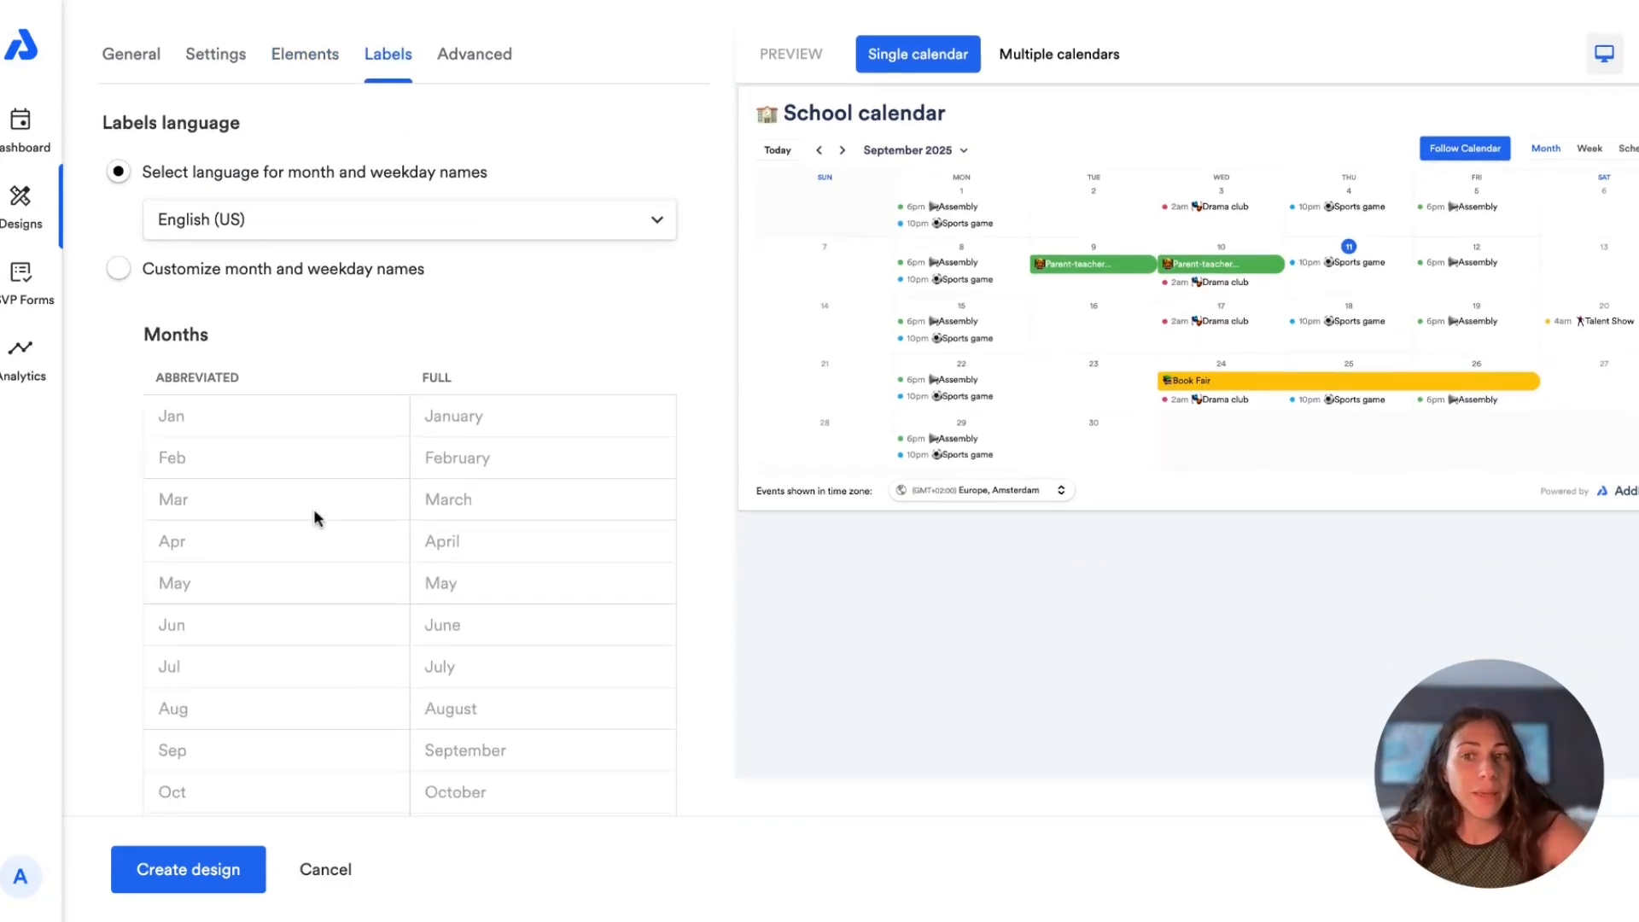
scroll(314, 509, "down", 3)
scroll(325, 492, "down", 1)
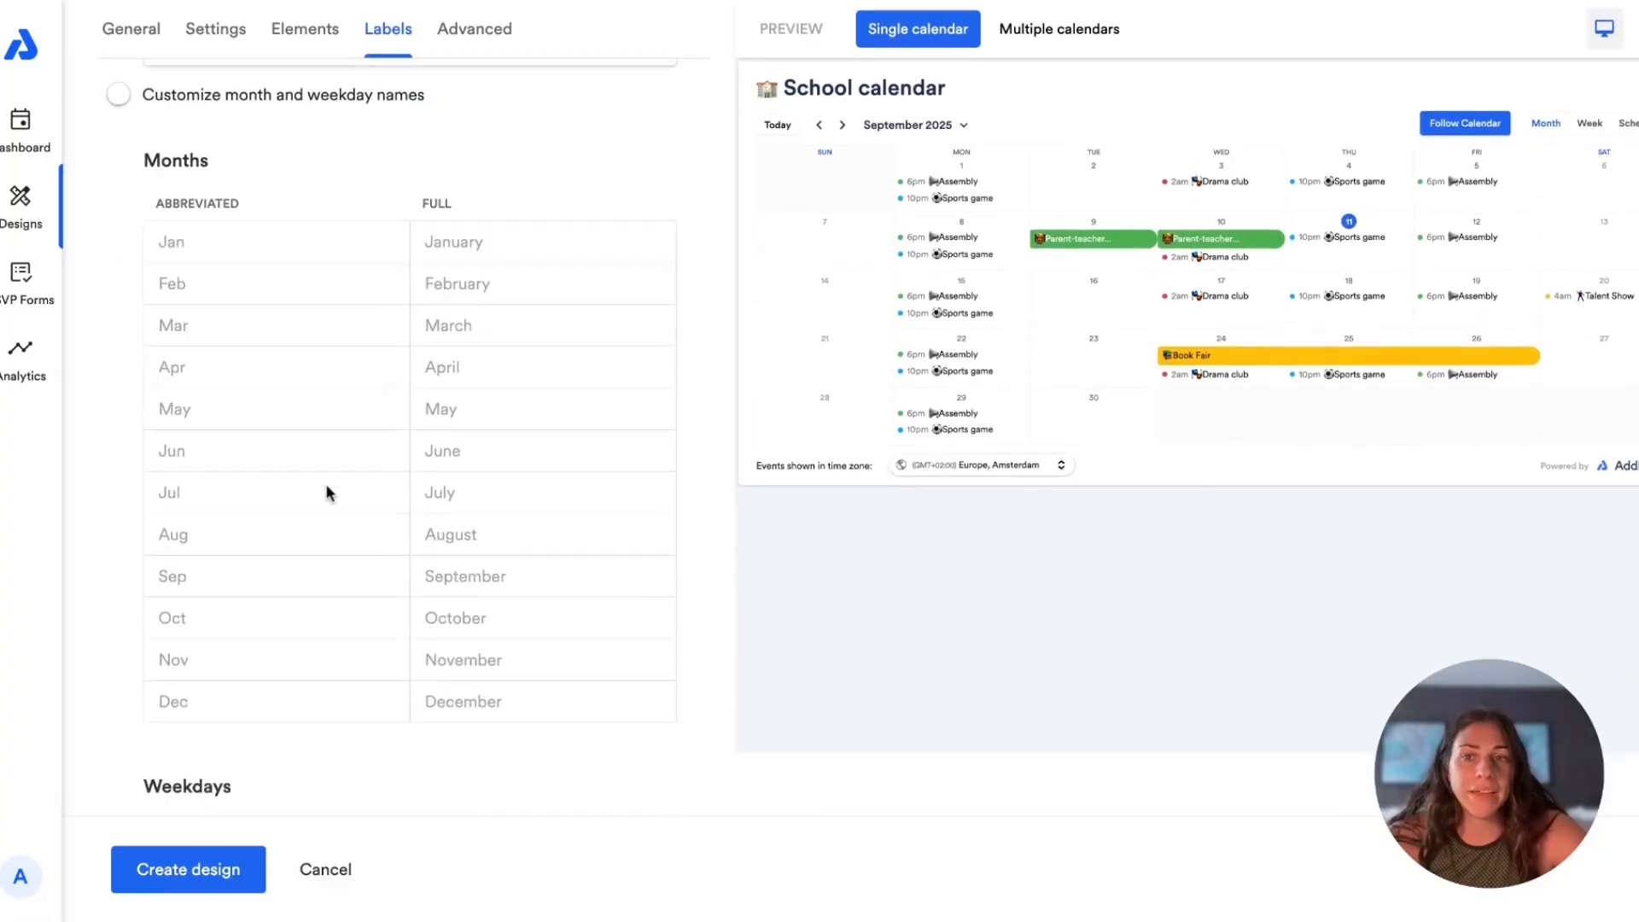
scroll(325, 494, "down", 7)
scroll(325, 493, "up", 5)
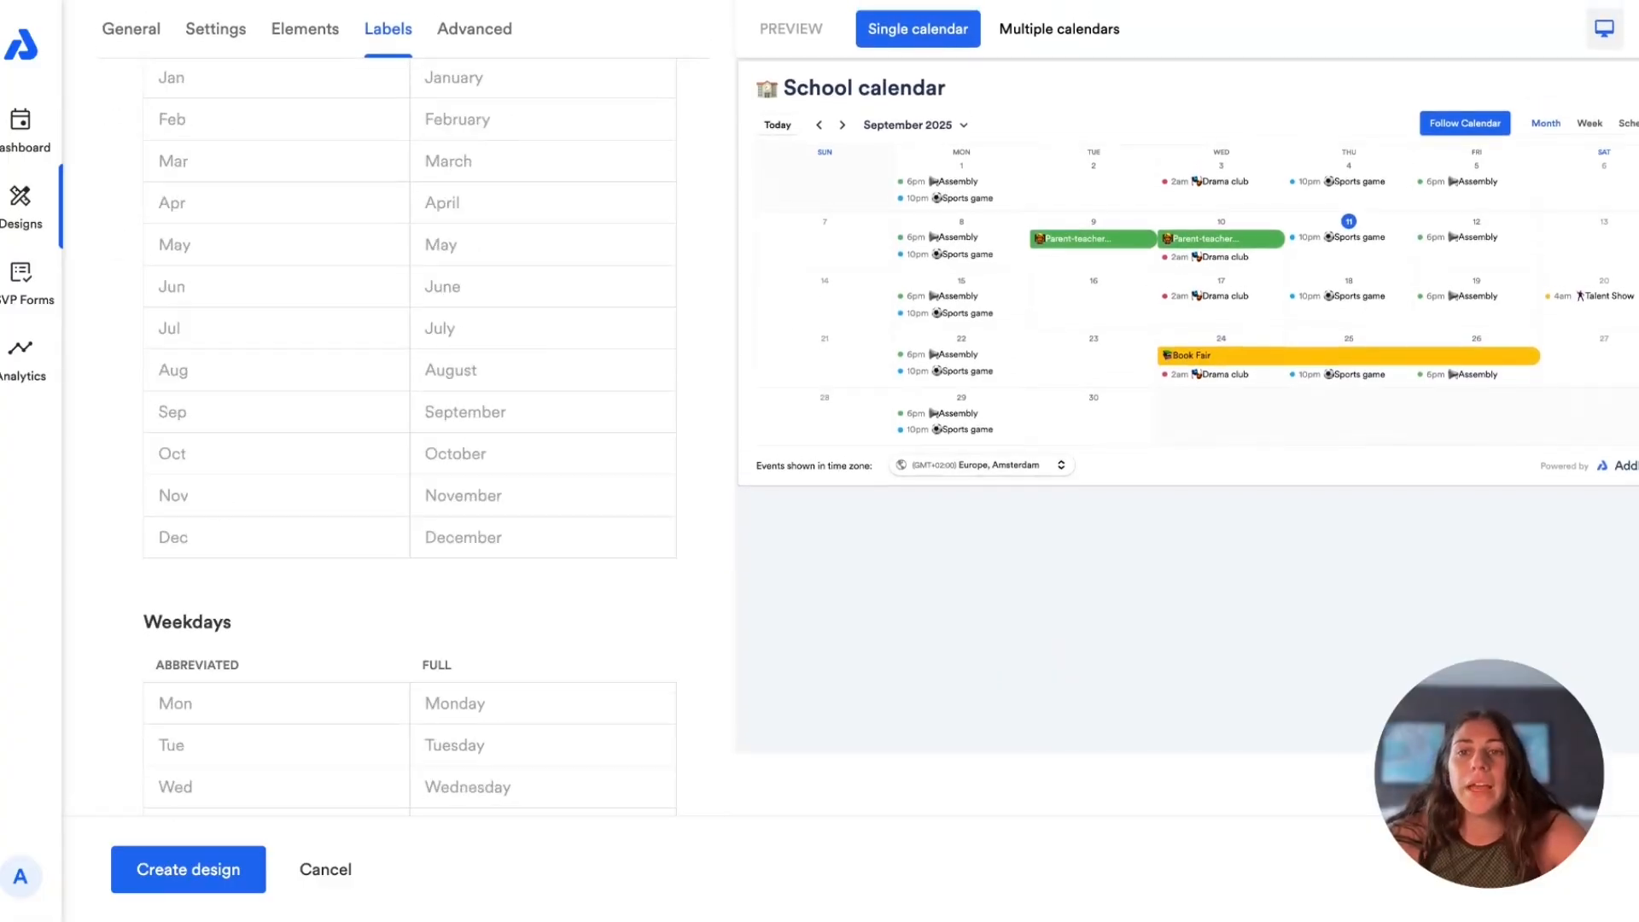
scroll(402, 307, "up", 5)
Step: Check the custom header code options of the design and create the design
left_click(476, 160)
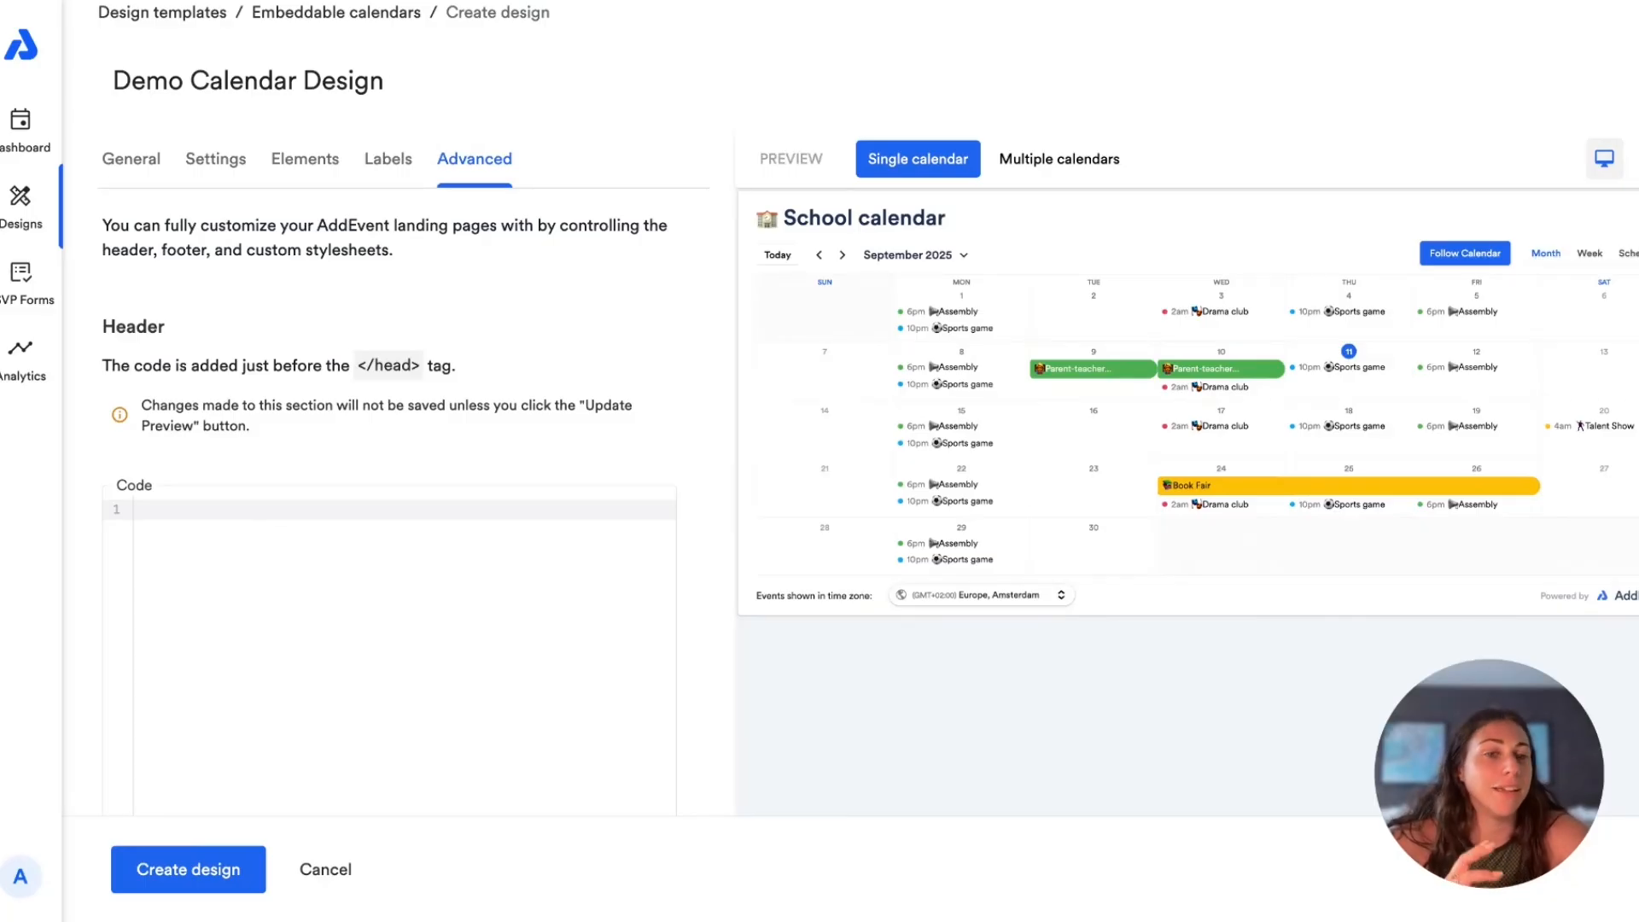
left_click(188, 869)
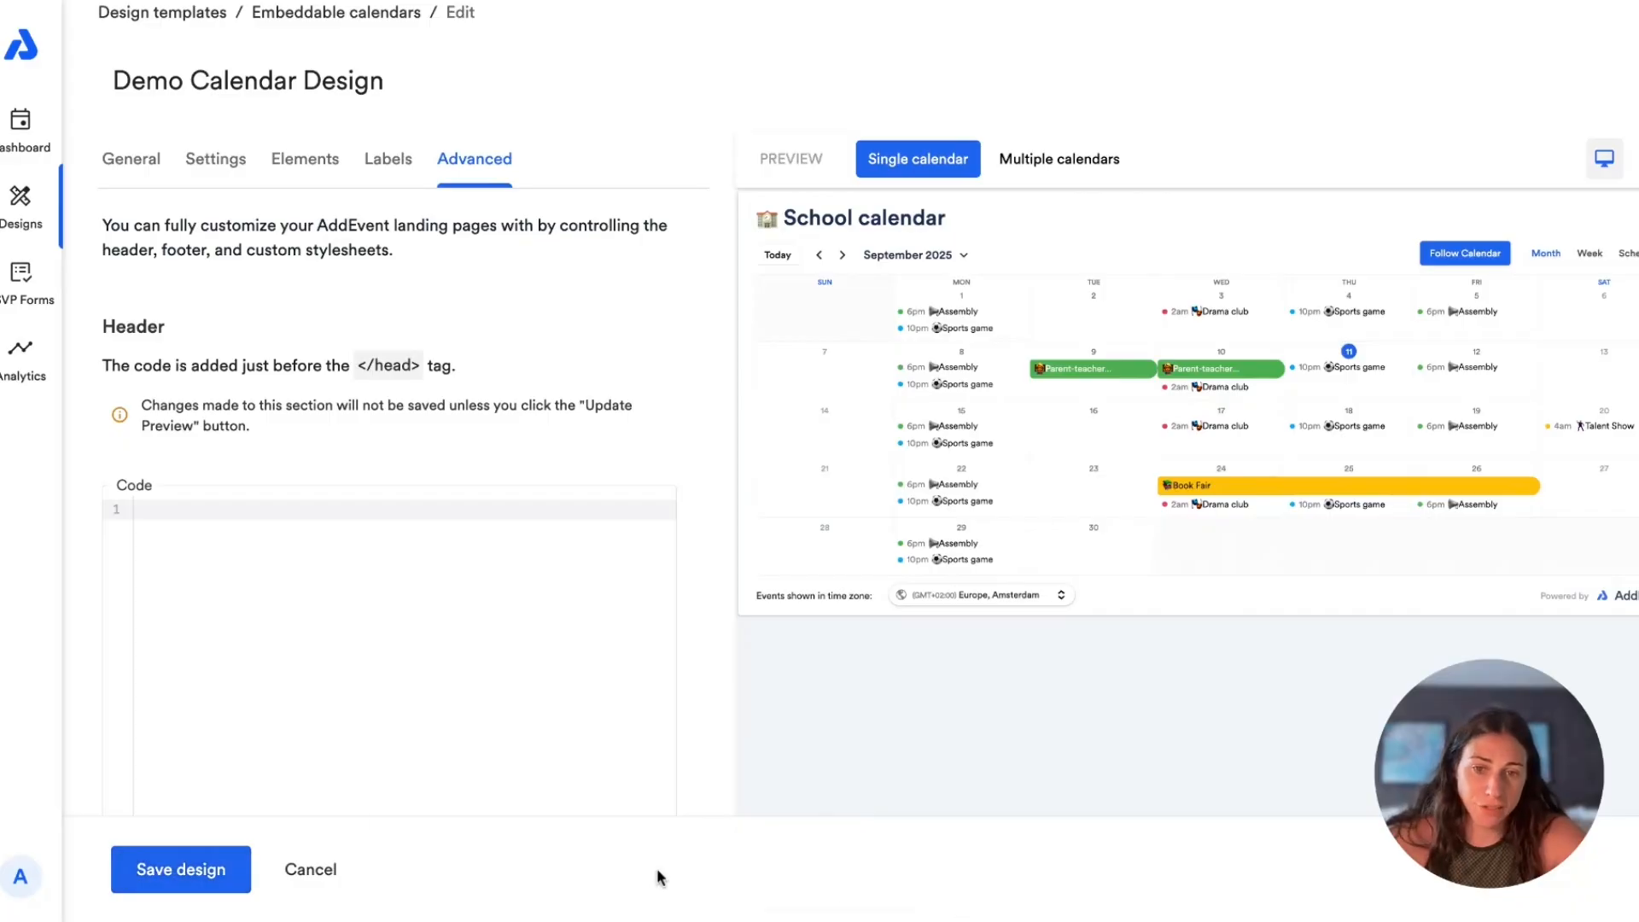
scroll(315, 739, "up", 1)
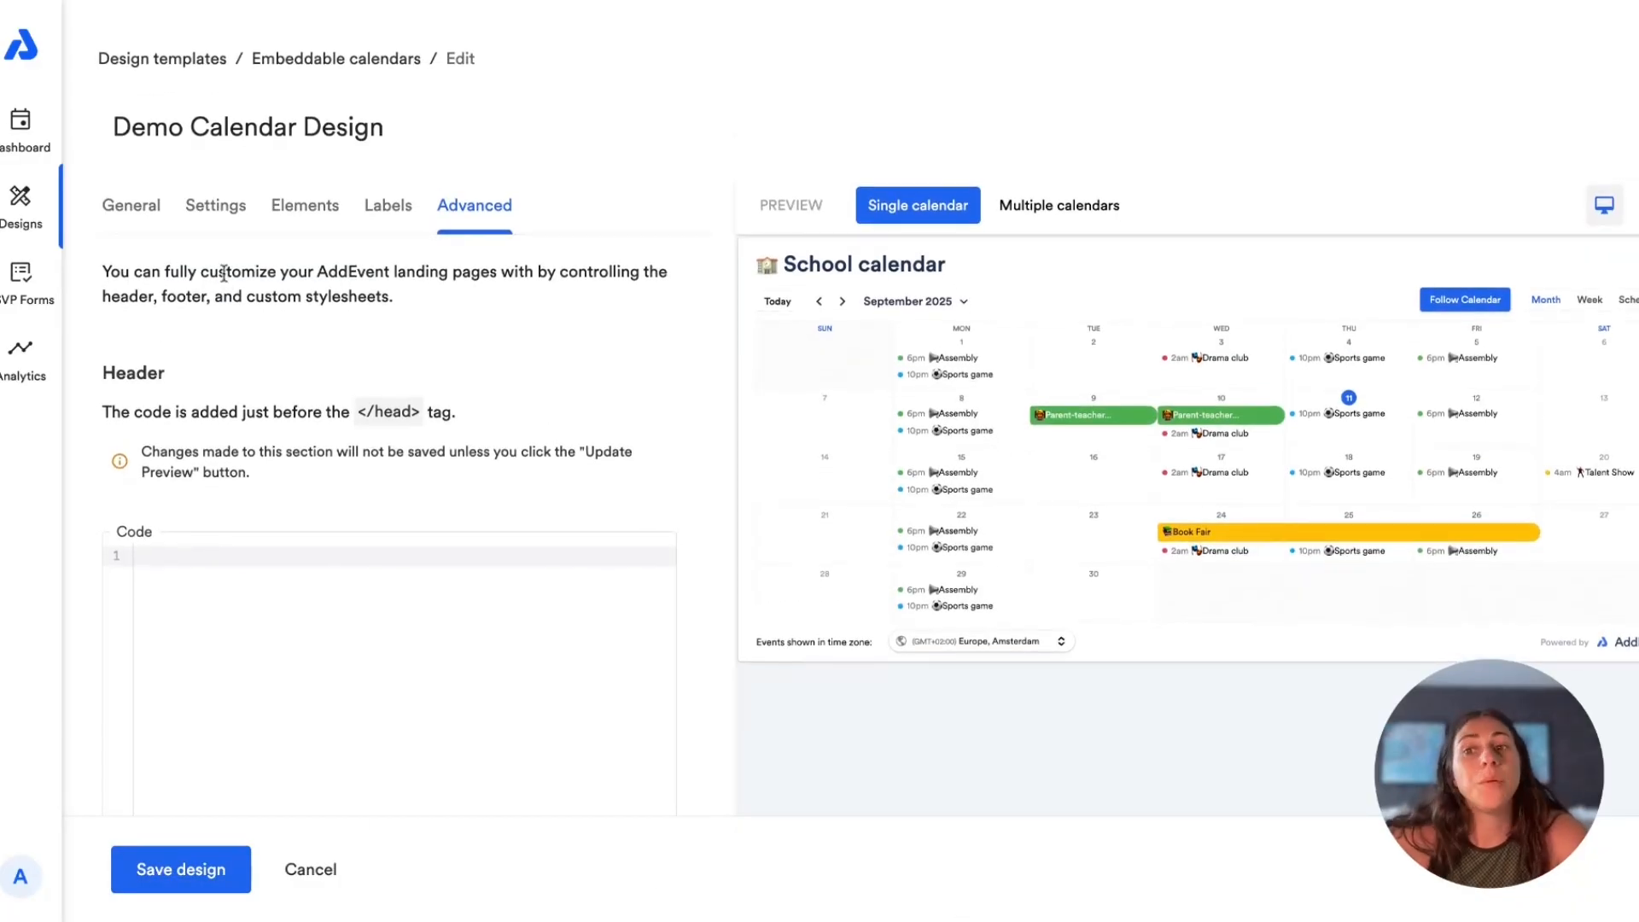
Step: Open Demo Calendar's details from the dashboard and expand its embeddable calendar sharing option
left_click(5, 148)
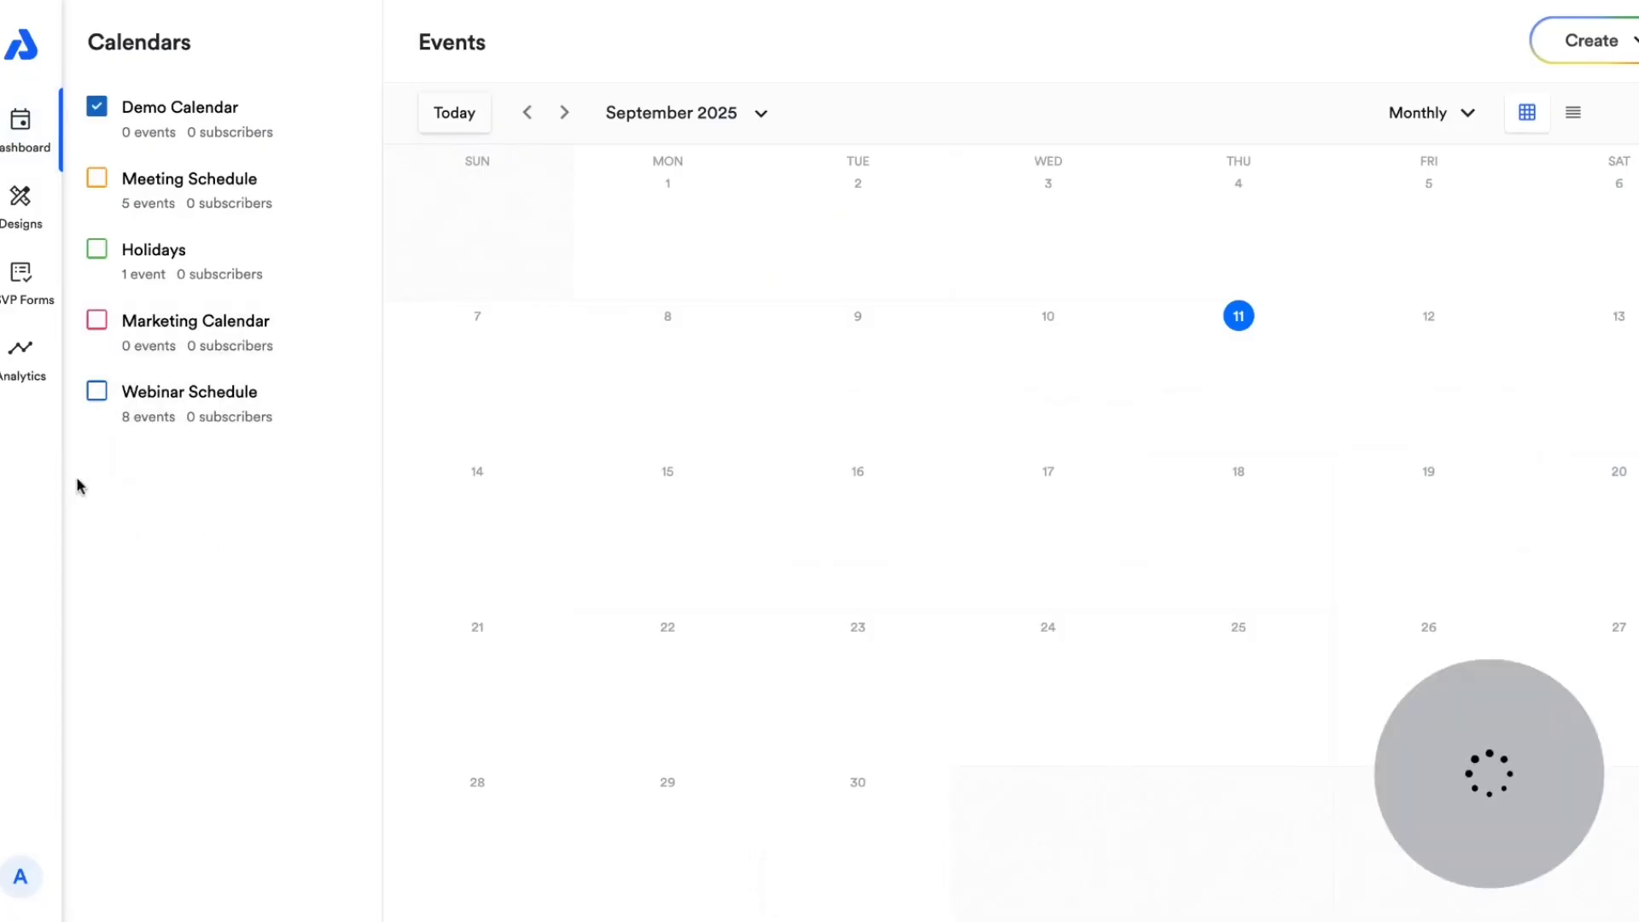
left_click(175, 118)
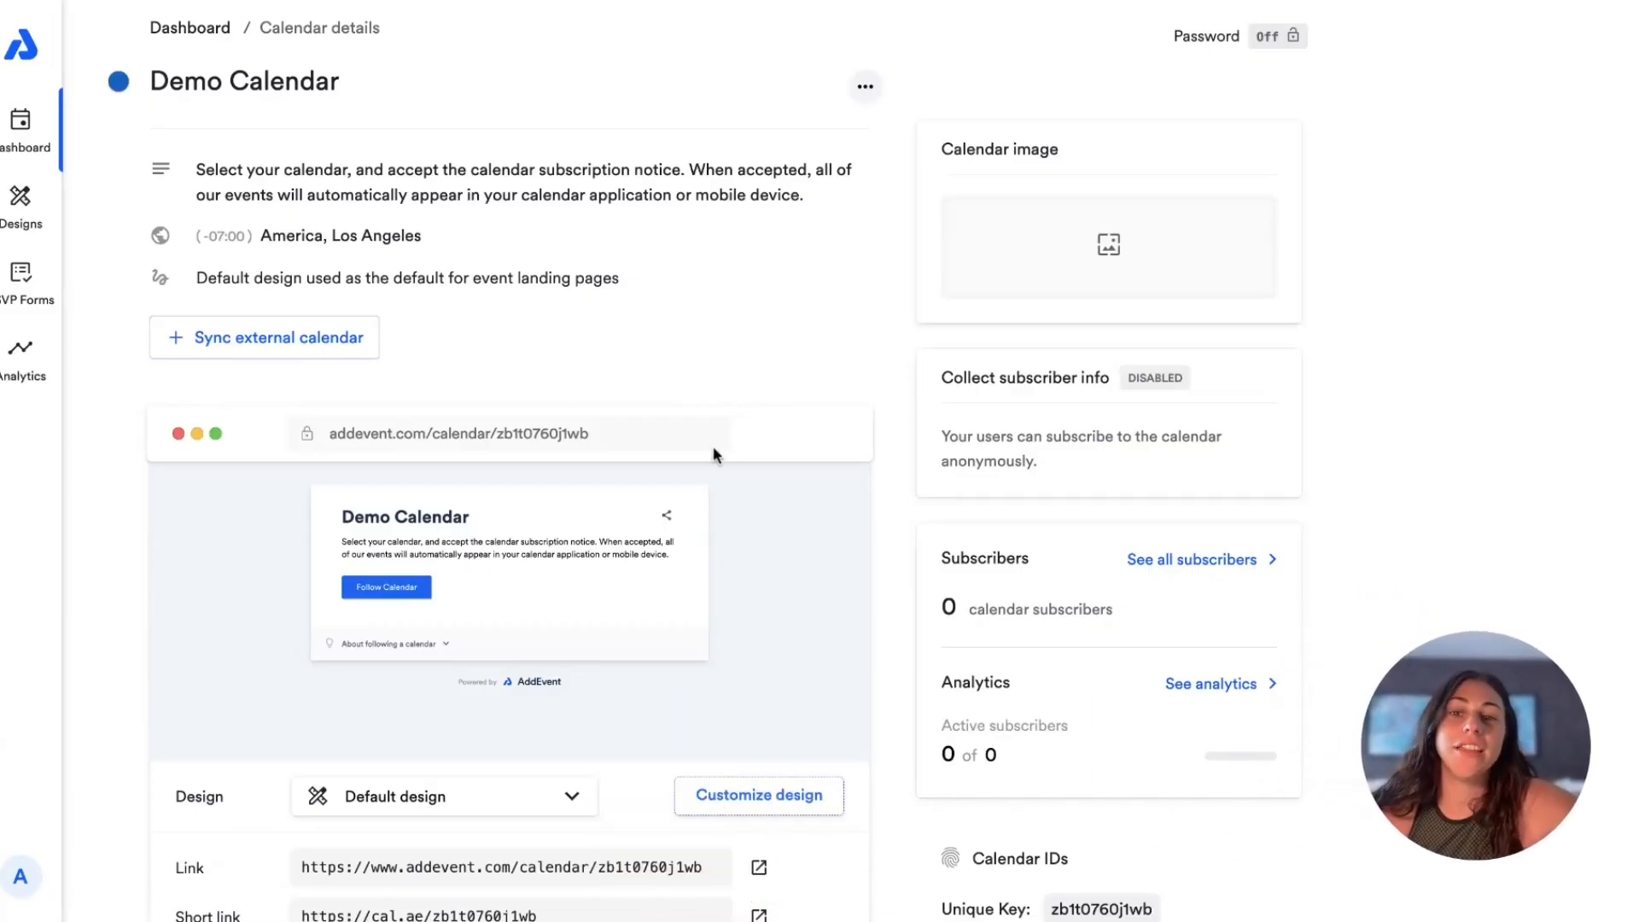
scroll(714, 445, "down", 5)
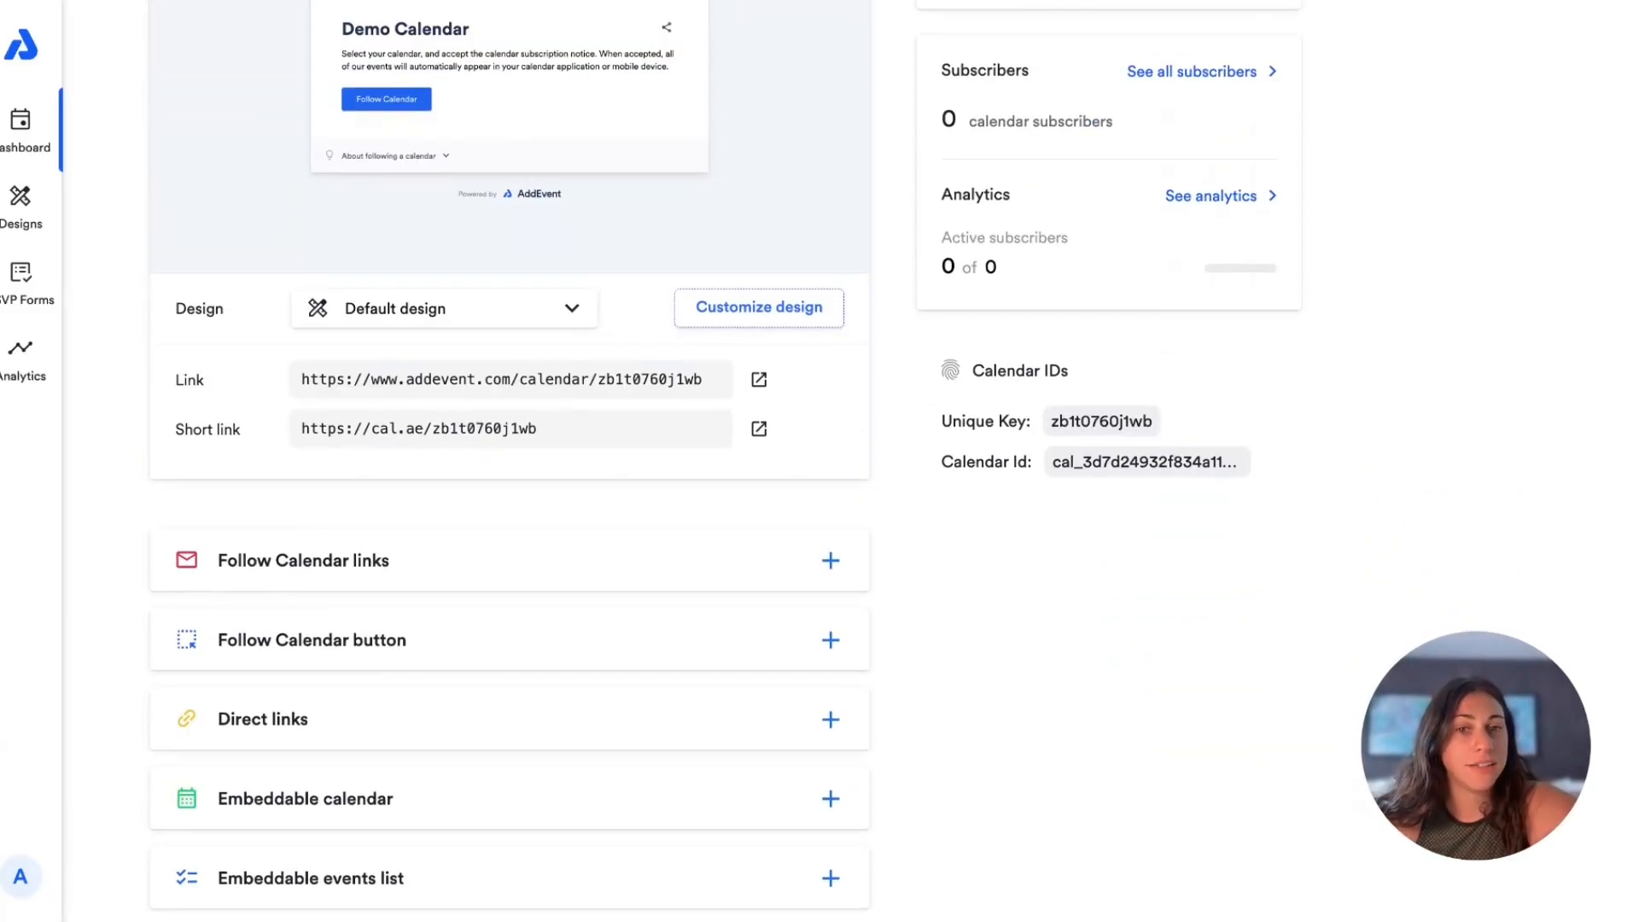
scroll(714, 446, "down", 1)
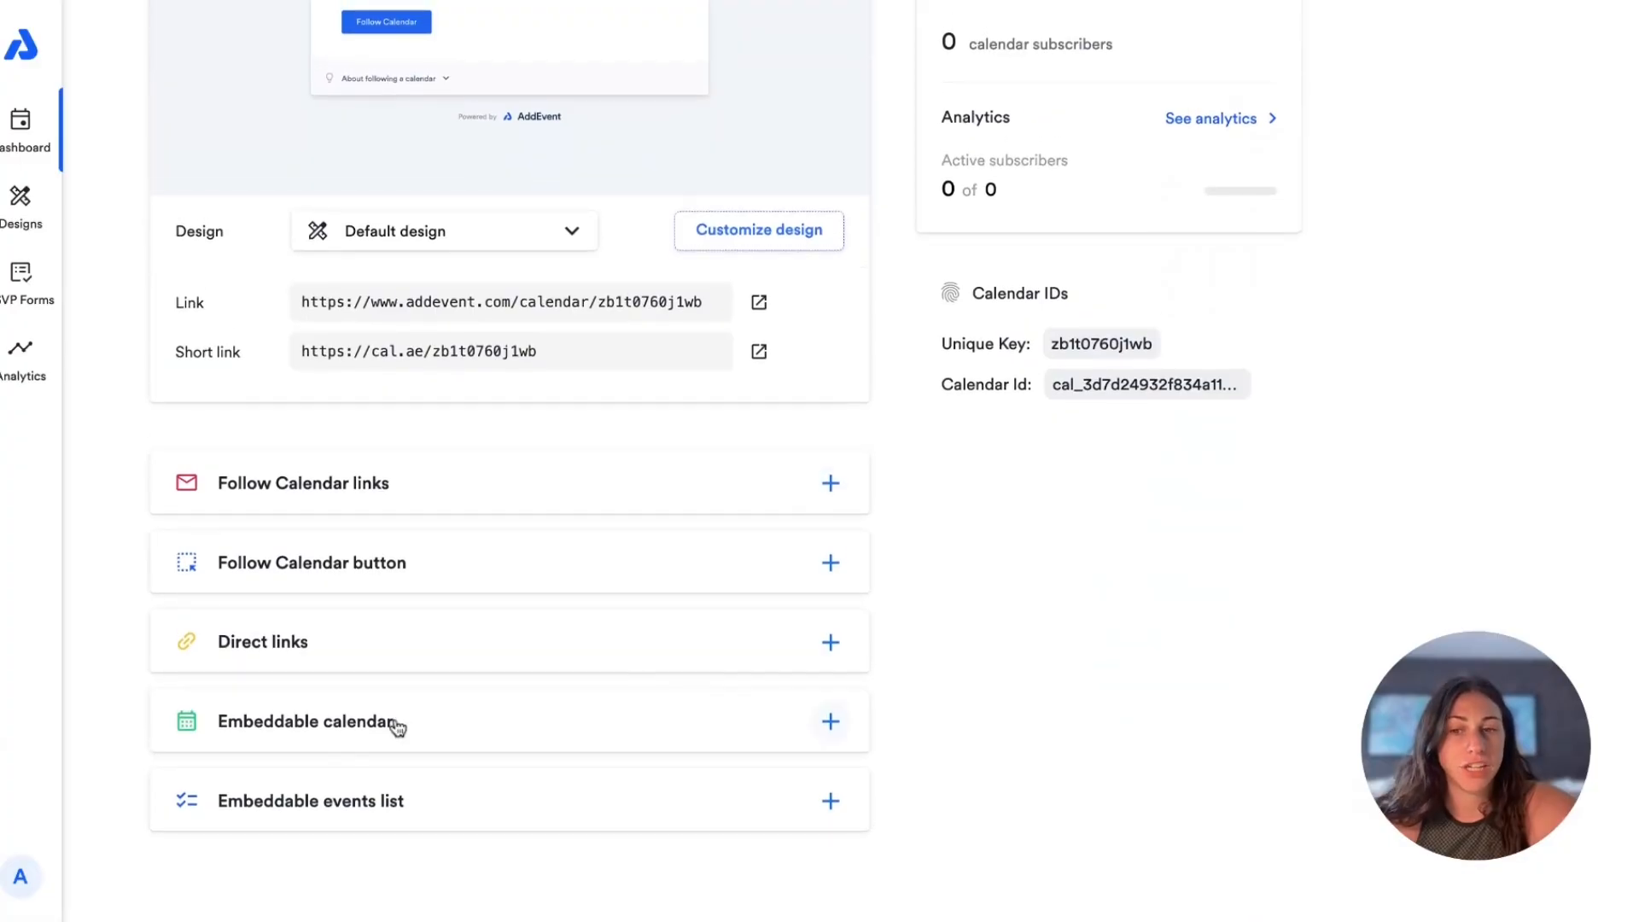
left_click(398, 728)
Step: Choose Demo Calendar Design as the template for the embeddable calendar
scroll(397, 728, "down", 5)
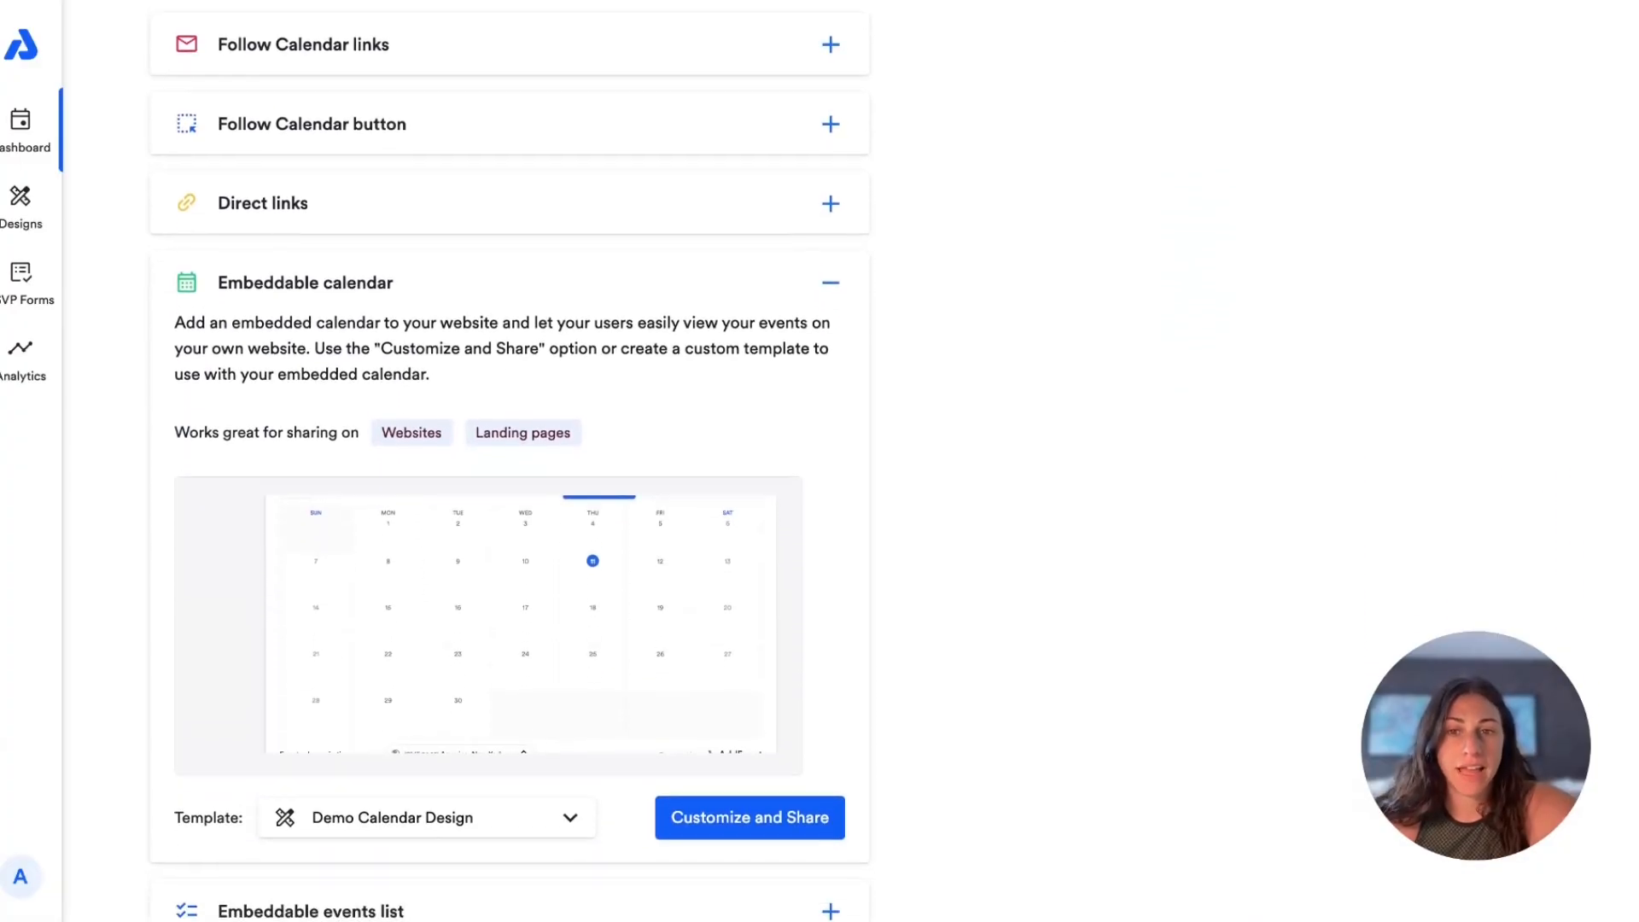
scroll(397, 727, "down", 1)
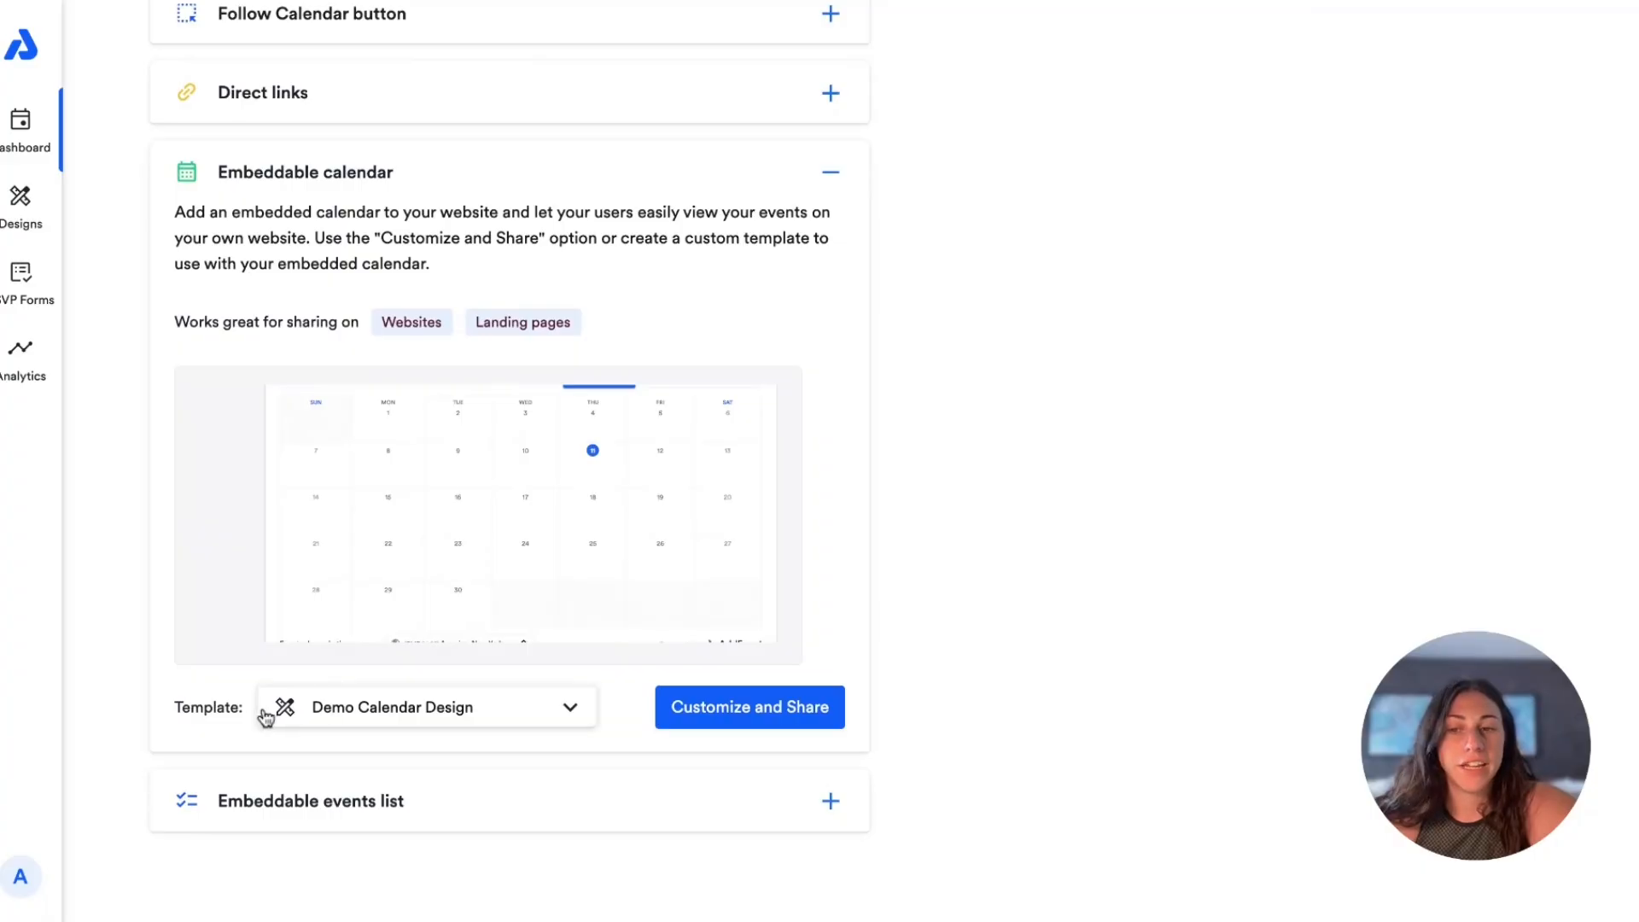
left_click(341, 706)
scroll(395, 524, "up", 3)
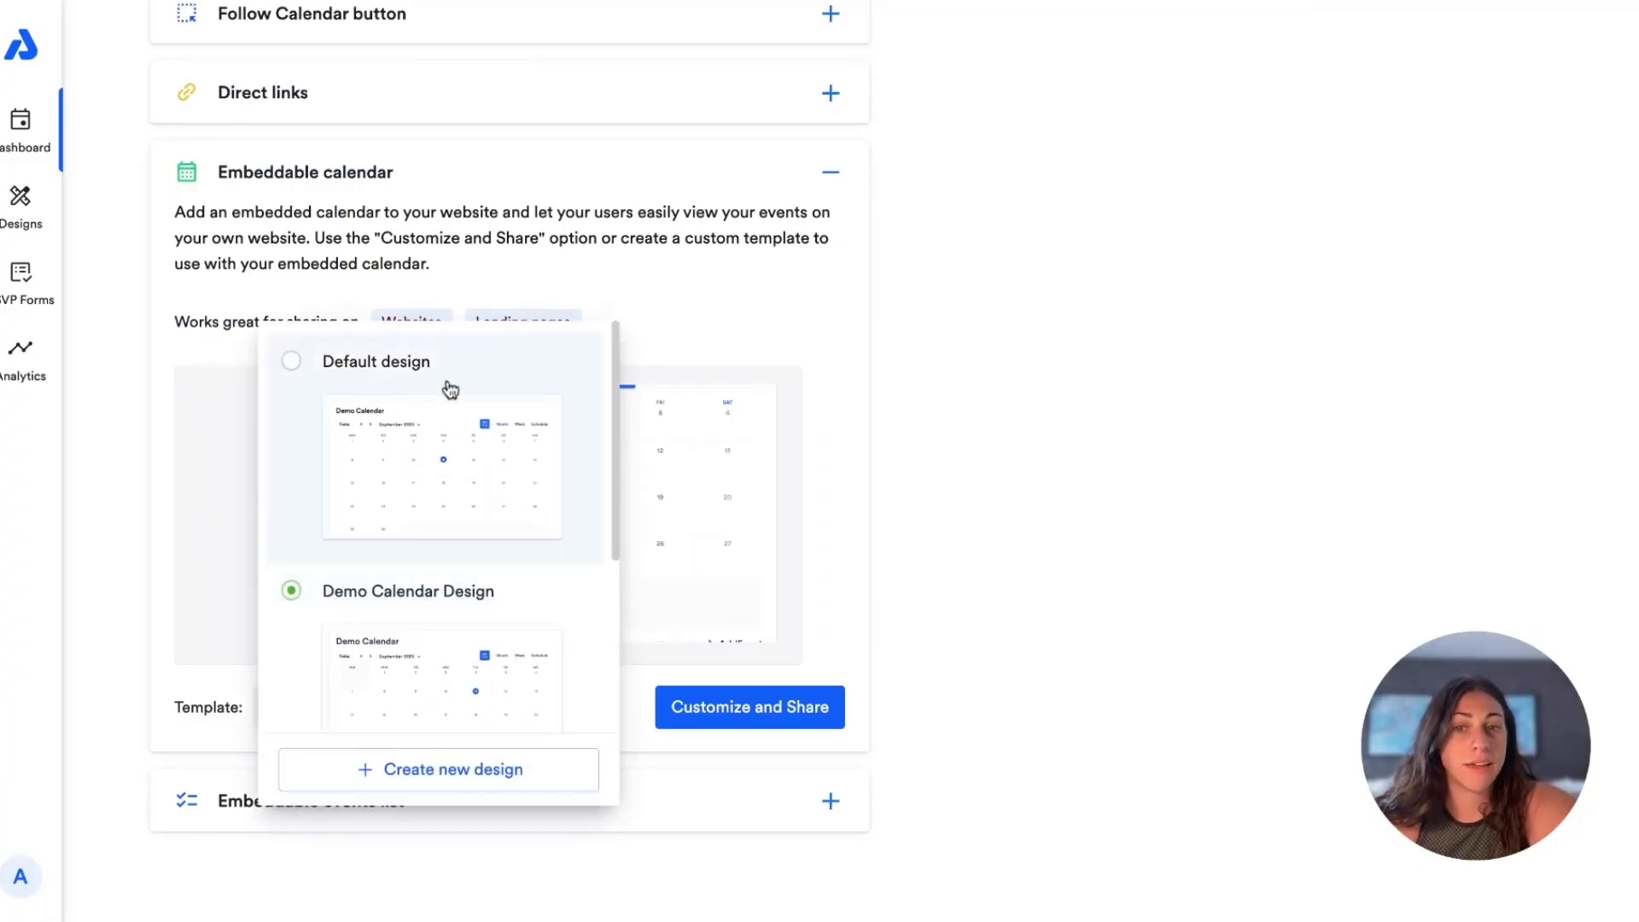
left_click(383, 649)
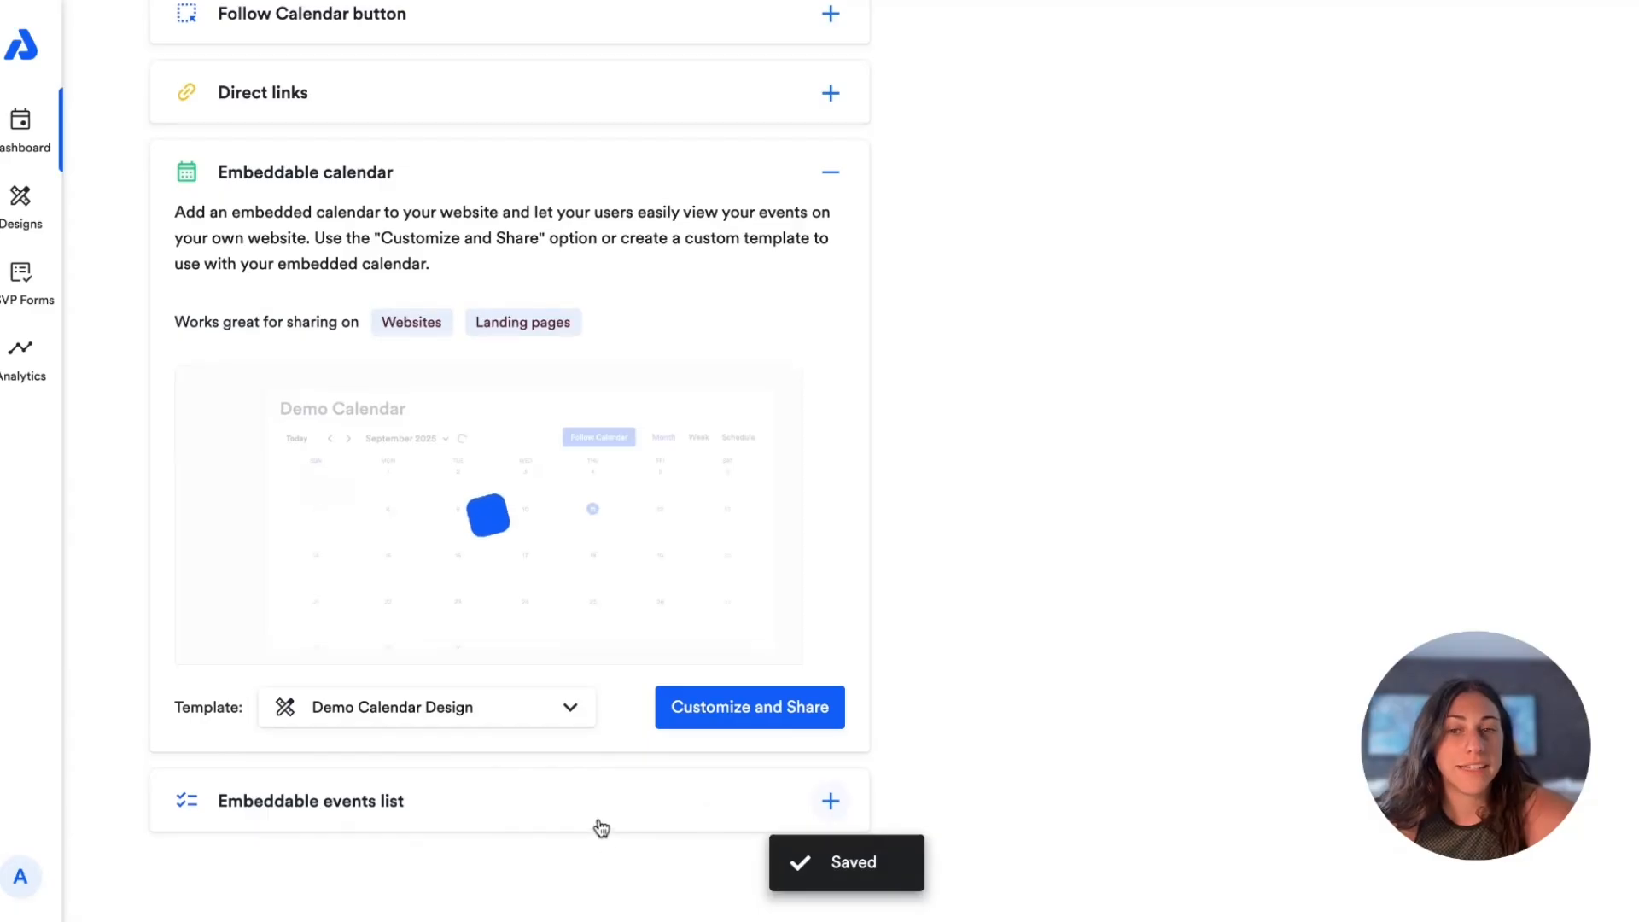
Step: Open the embeddable calendar for customizing and sharing, examine its embed code, URL and iframe options, and close them
left_click(779, 705)
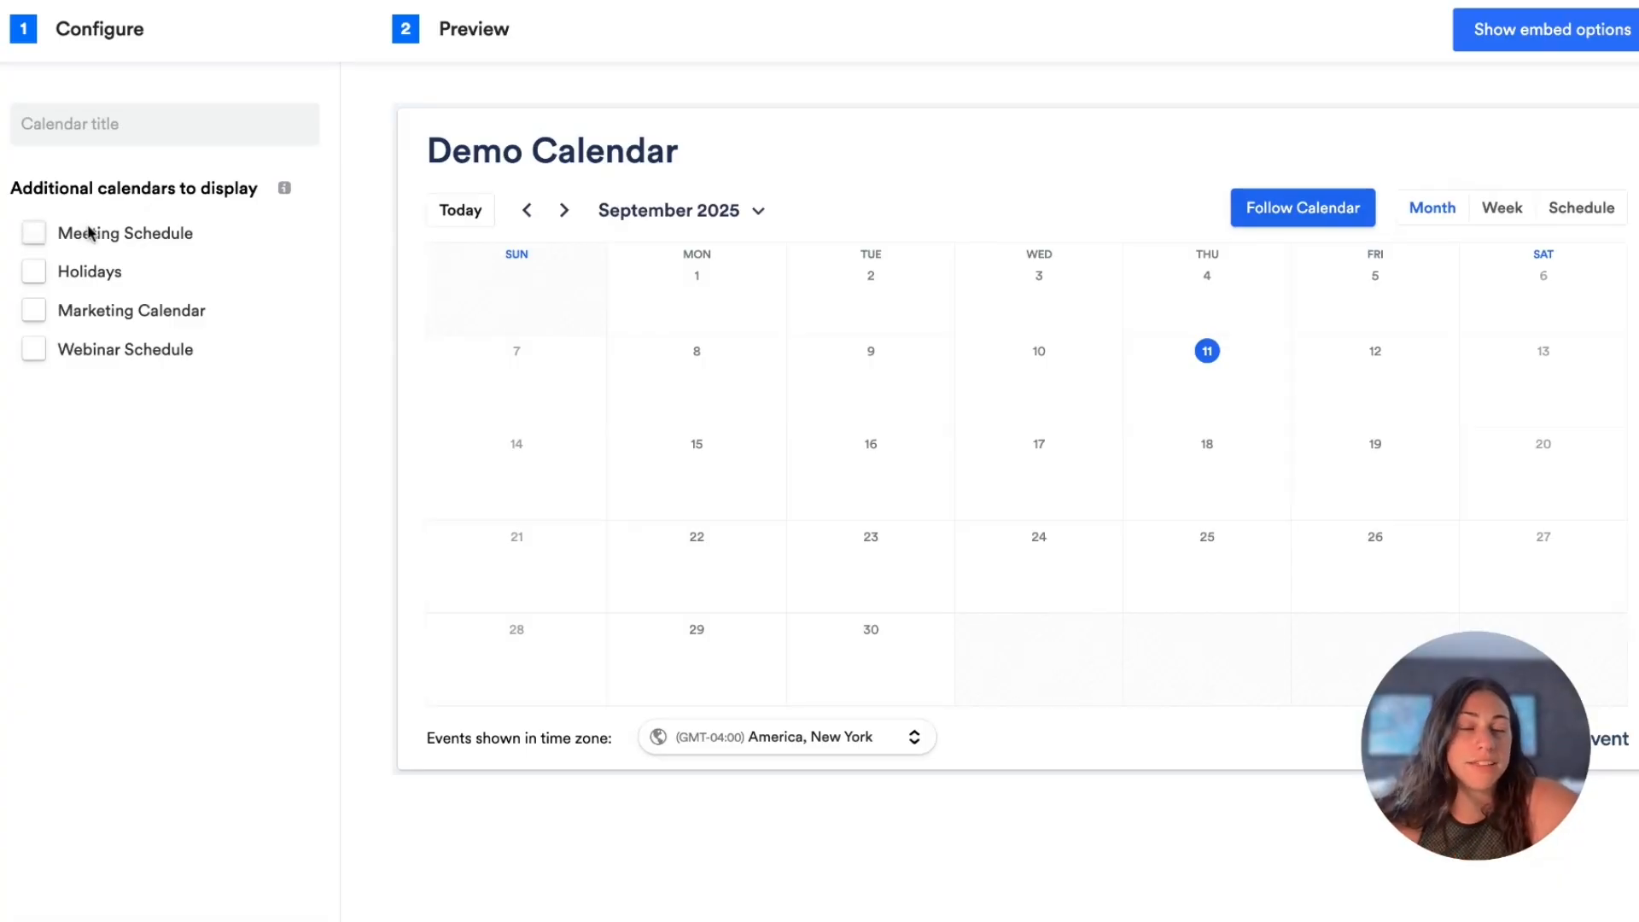
left_click(1509, 37)
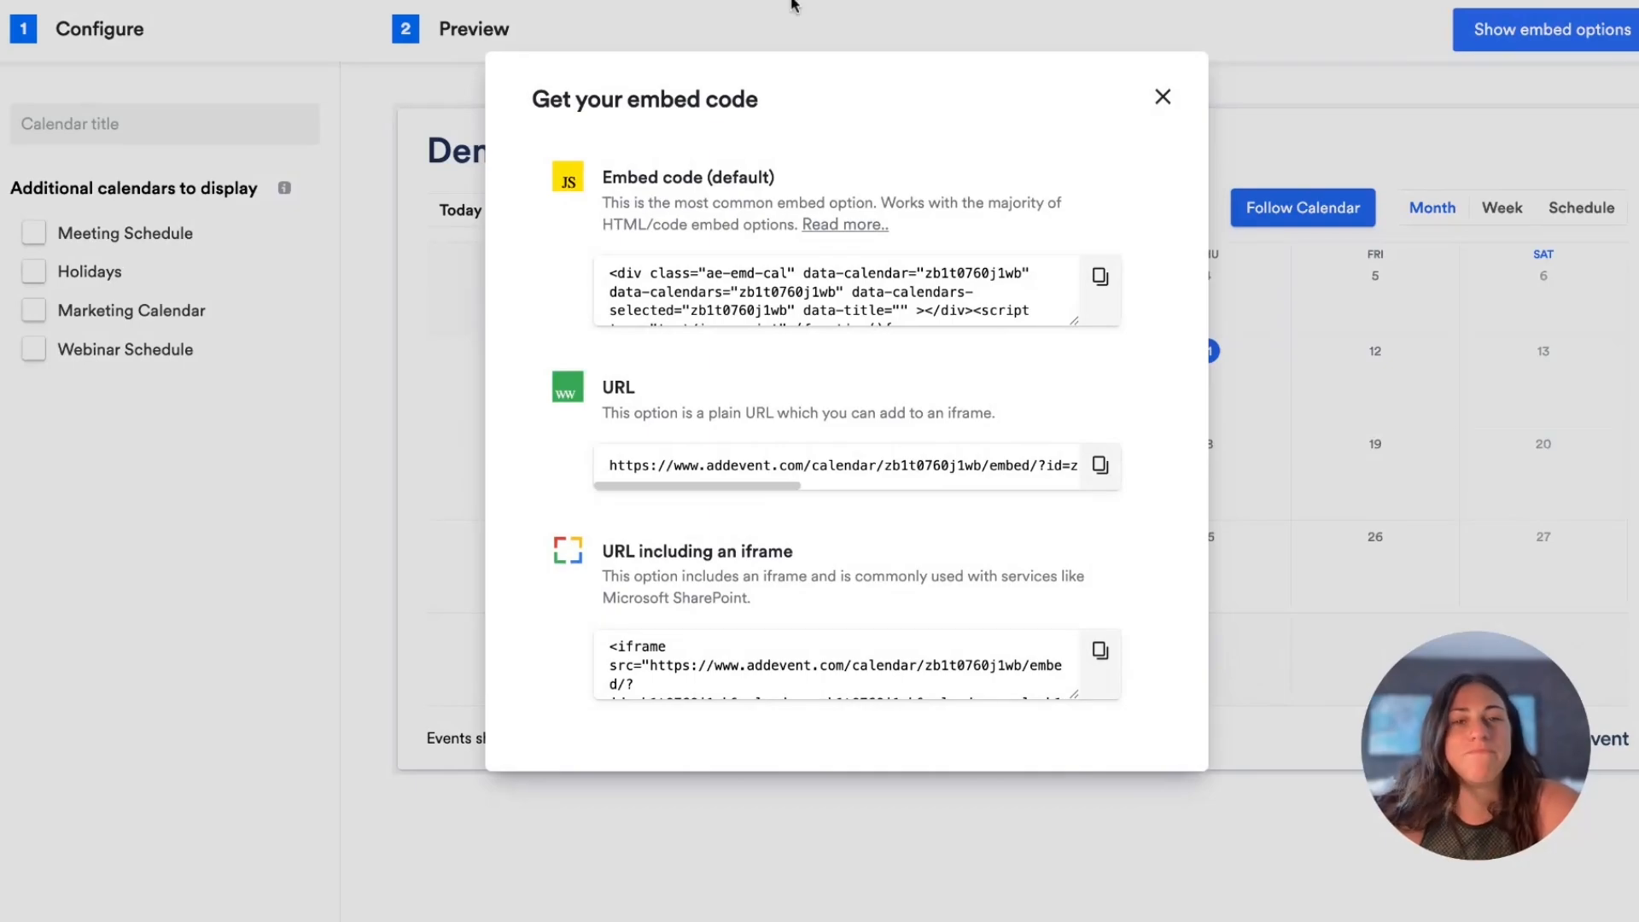
left_click(1163, 98)
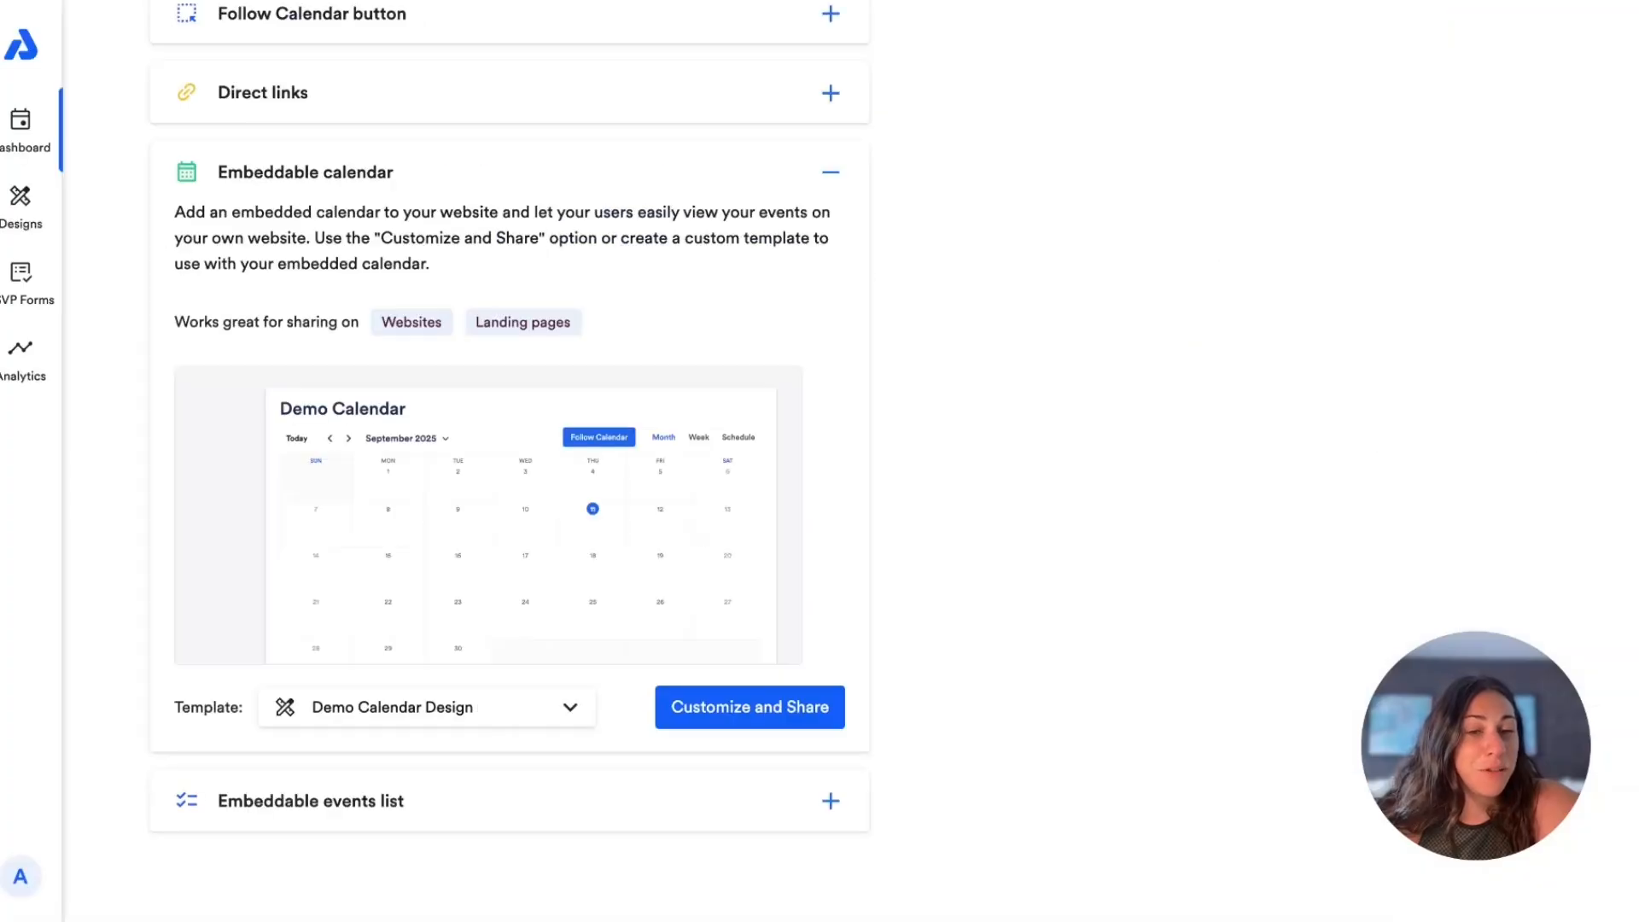